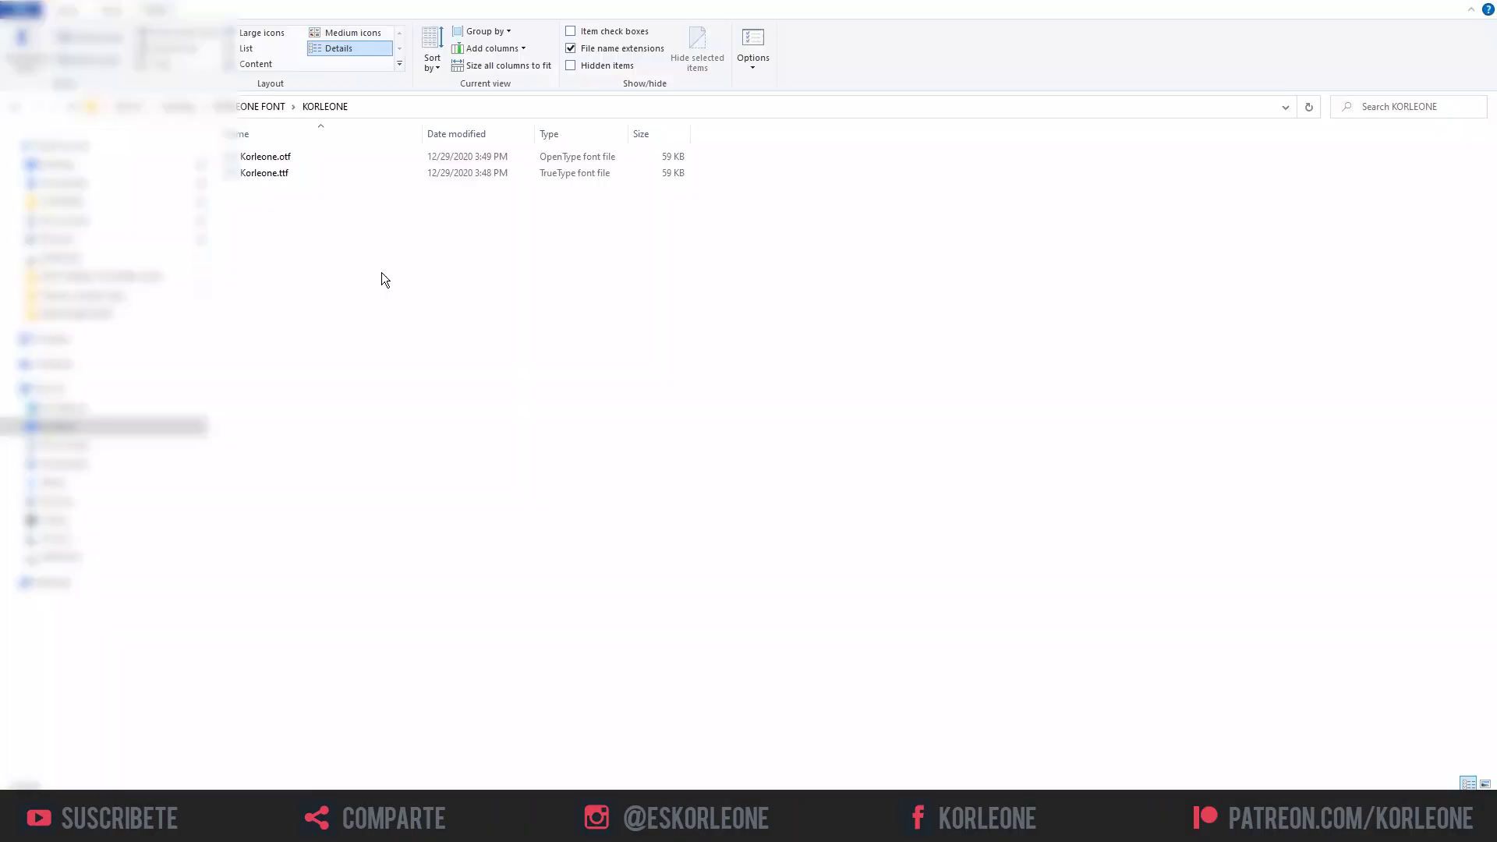
Display the font files in the KORLEONE folder as large preview icons.
{"action": "left_click", "coordinate": [262, 33]}
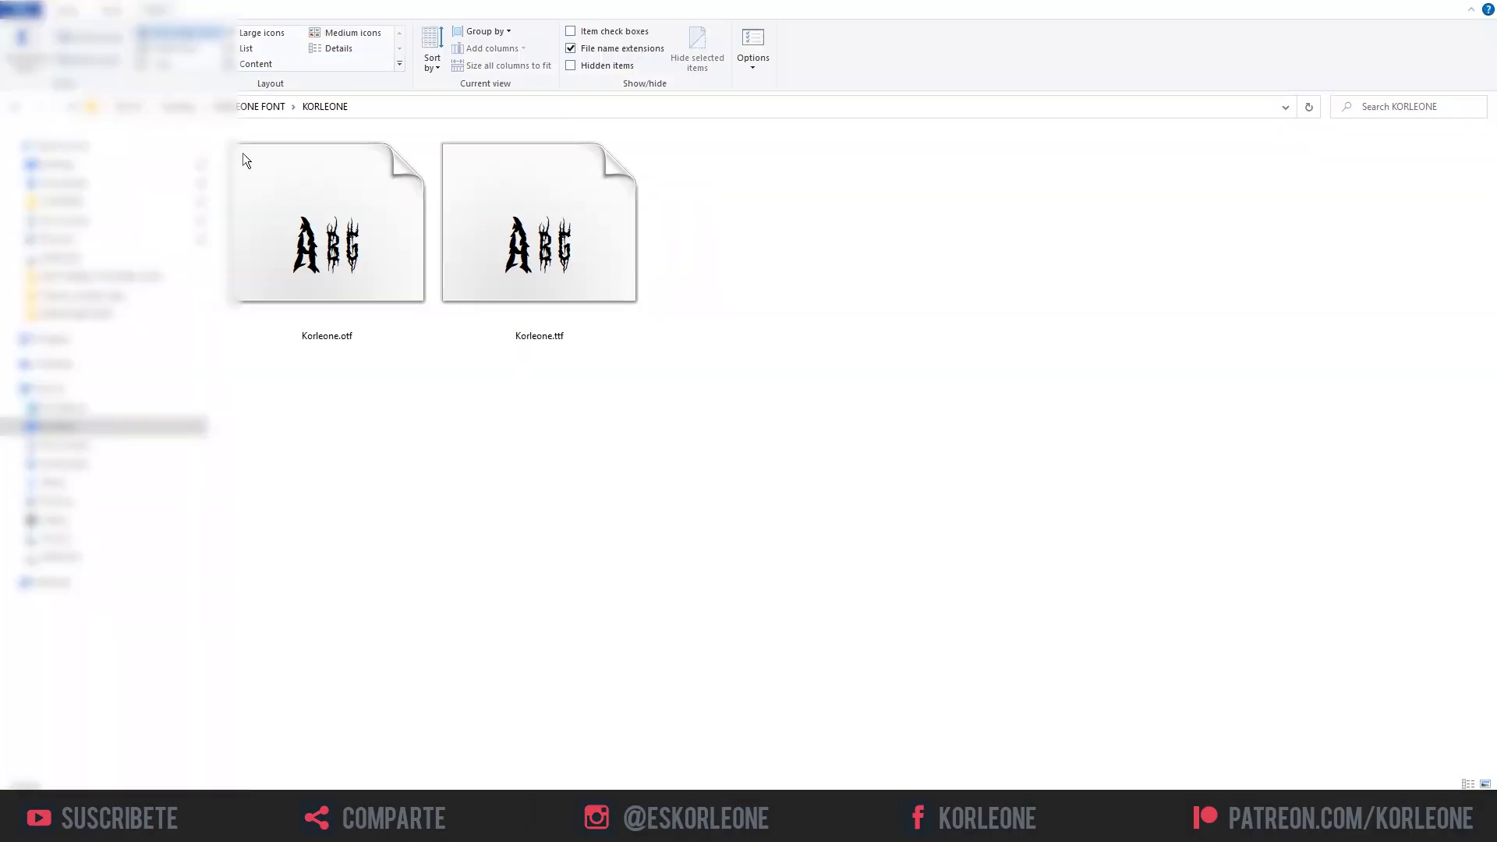
{"action": "left_click_drag", "start_coordinate": [685, 456], "coordinate": [317, 195]}
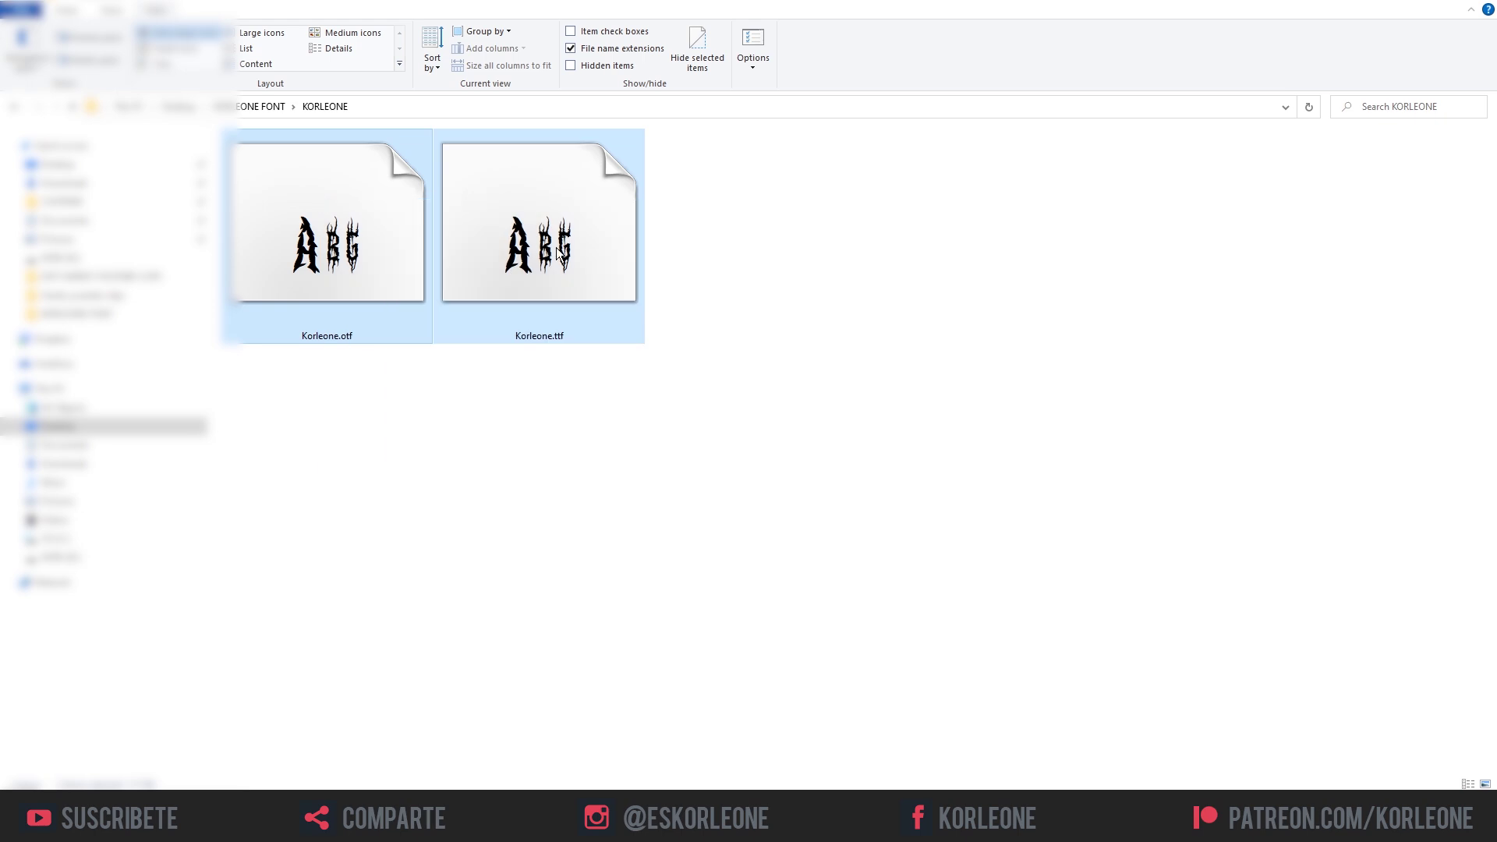
{"action": "left_click", "coordinate": [700, 356]}
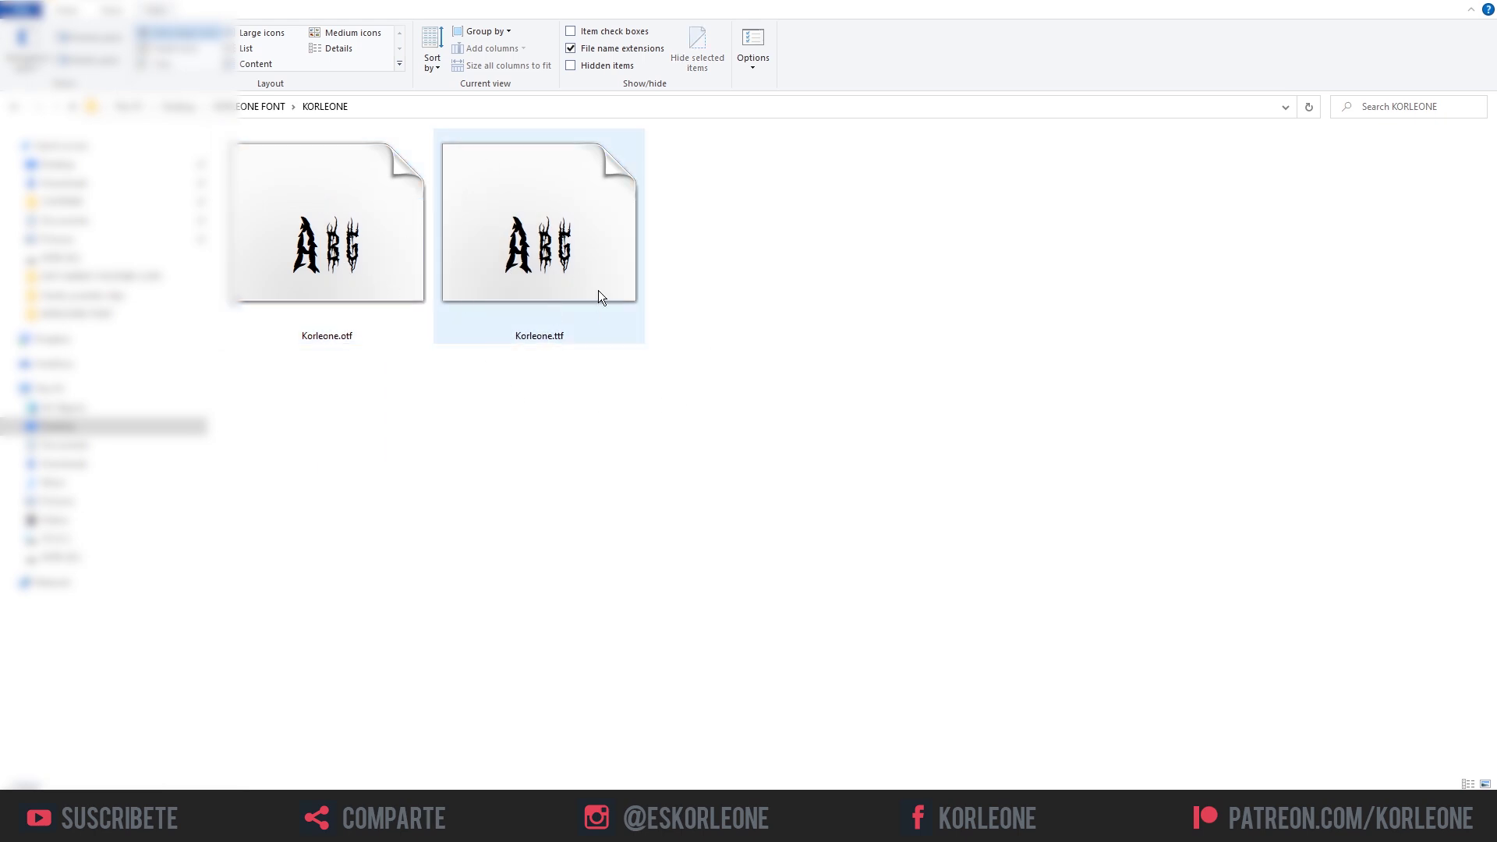
Install the Korleone.ttf font, replacing the existing installed copy, and close its preview.
{"action": "double_click", "coordinate": [544, 289]}
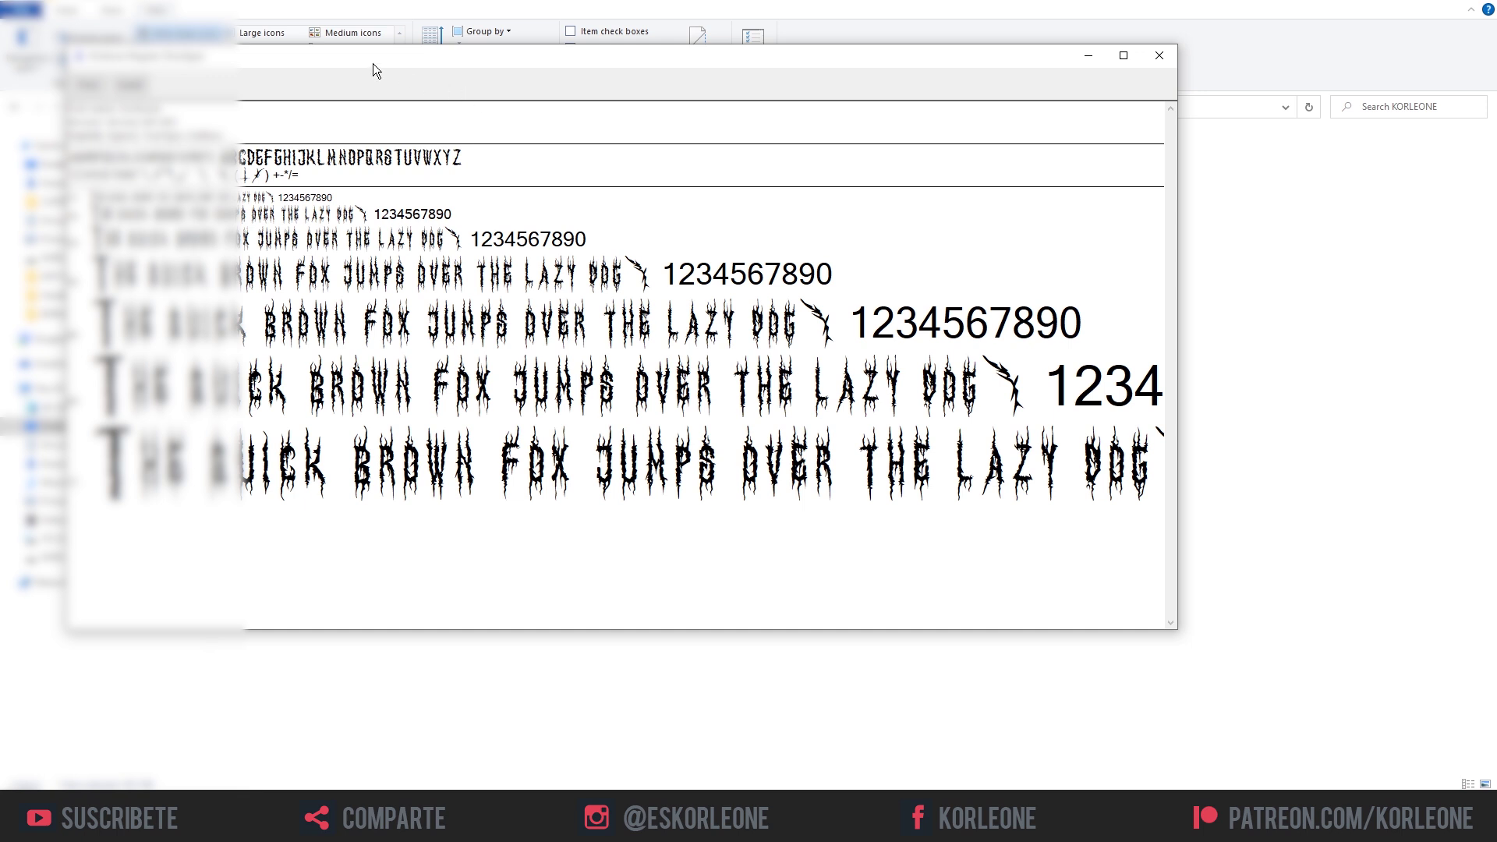
{"action": "left_click_drag", "start_coordinate": [373, 65], "coordinate": [566, 84]}
{"action": "left_click", "coordinate": [325, 106]}
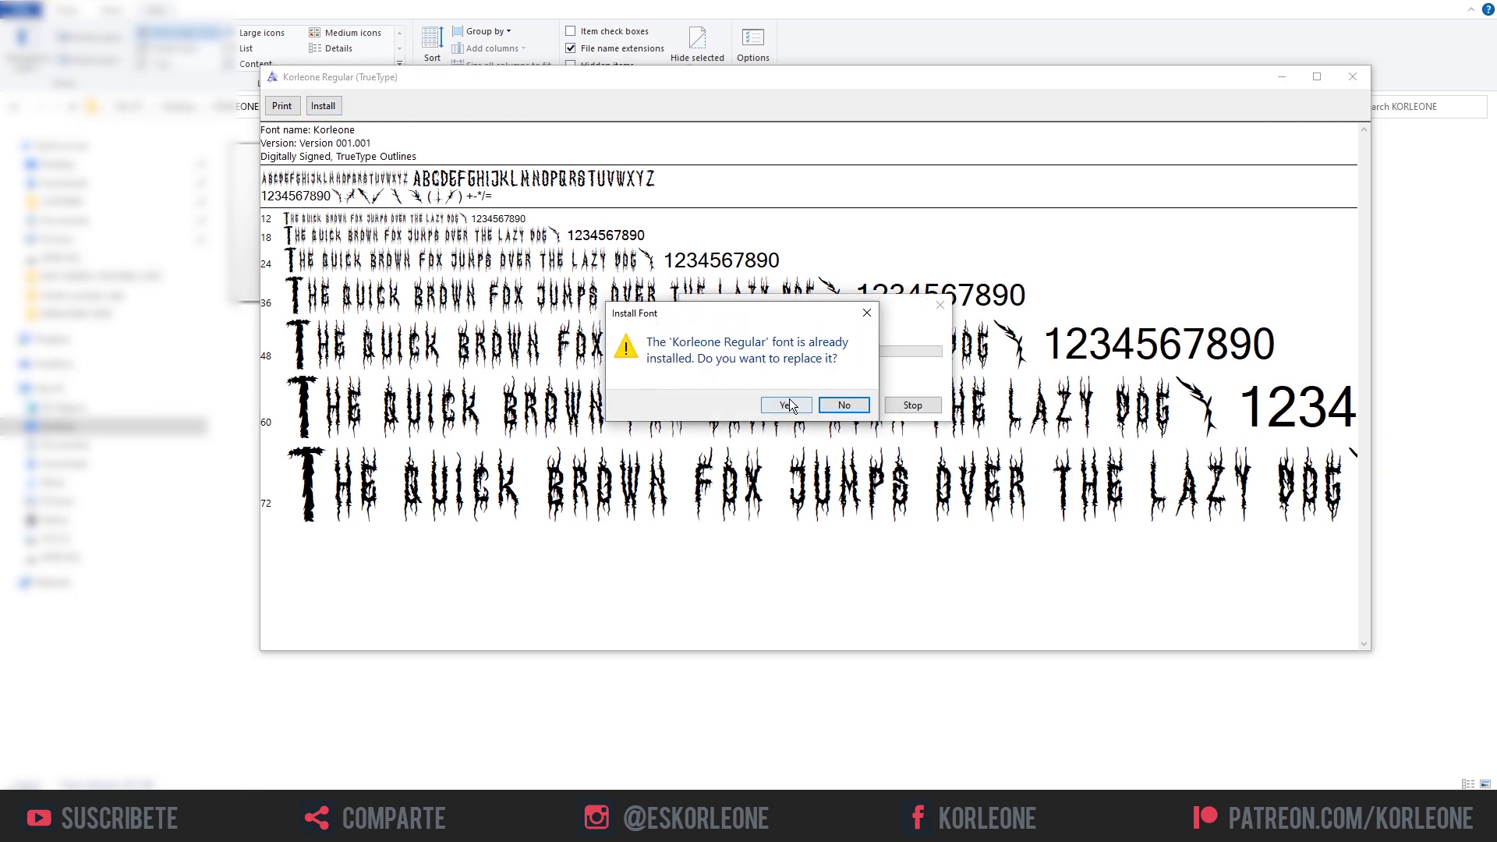
{"action": "left_click", "coordinate": [790, 404]}
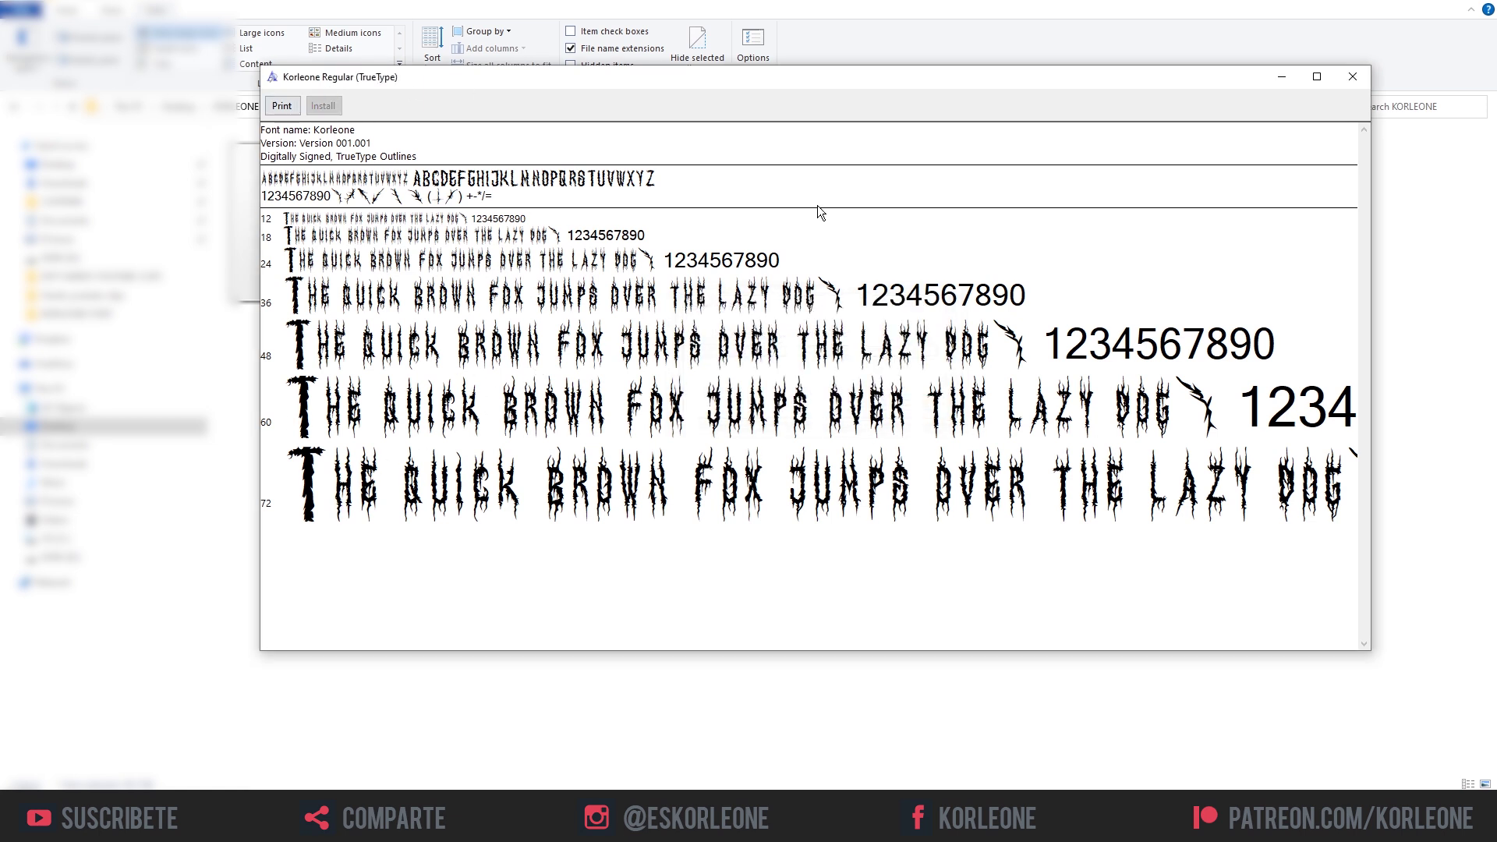
{"action": "left_click", "coordinate": [1356, 87]}
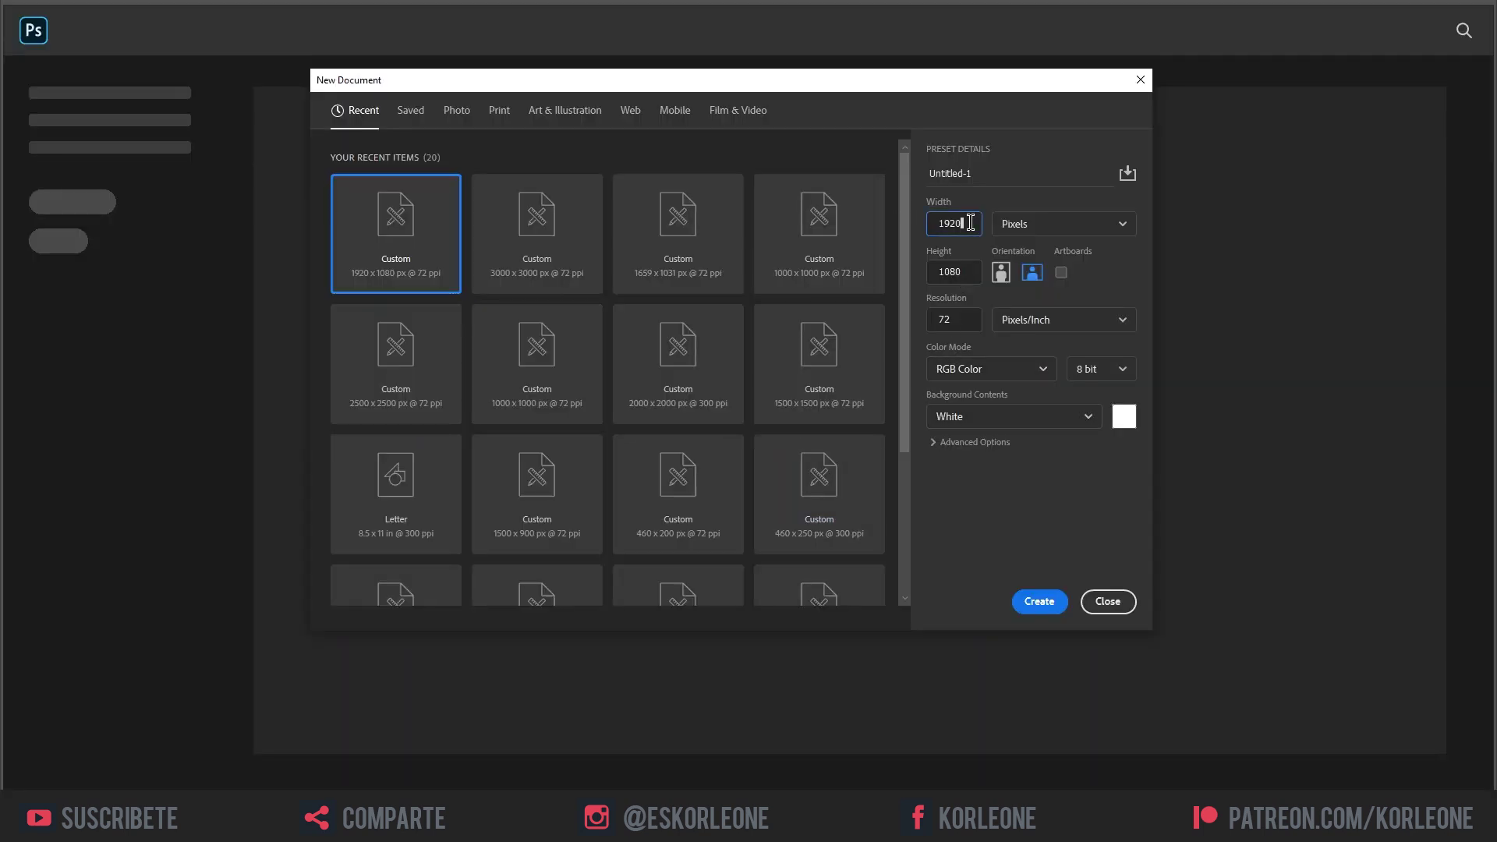
Create a new Photoshop document 2000 pixels wide and 1500 pixels high at 72 pixels/inch with a white background.
{"action": "left_click_drag", "start_coordinate": [971, 222], "coordinate": [901, 220]}
{"action": "type", "text": "2"}
{"action": "left_click_drag", "start_coordinate": [971, 273], "coordinate": [889, 272]}
{"action": "type", "text": "1"}
{"action": "left_click", "coordinate": [1044, 604]}
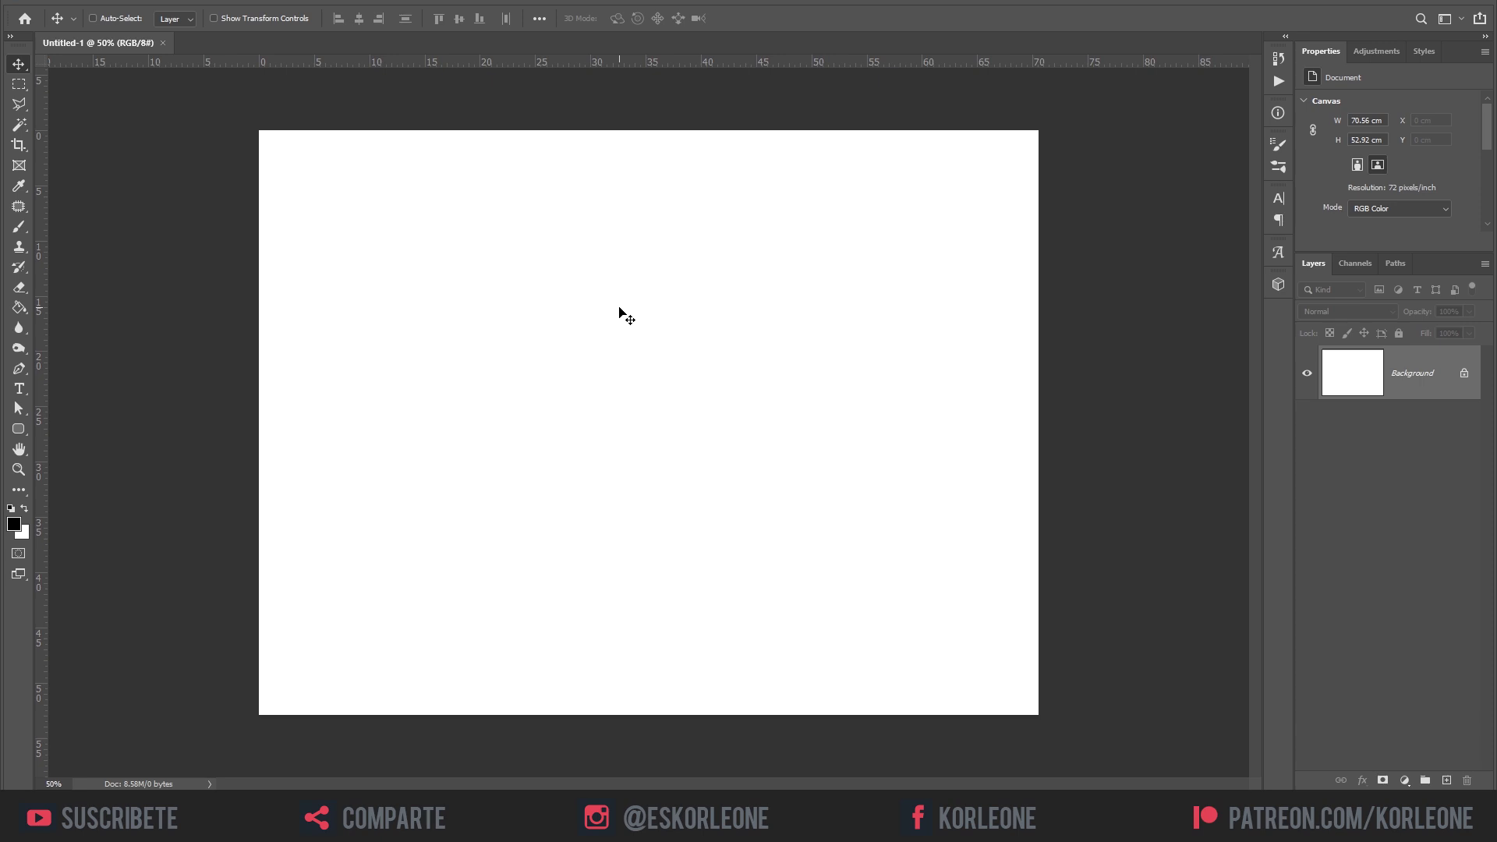
Add a placeholder text layer with the Horizontal Type tool and move it to the middle of the canvas.
{"action": "key", "text": "z"}
{"action": "left_click_drag", "start_coordinate": [620, 312], "coordinate": [639, 432]}
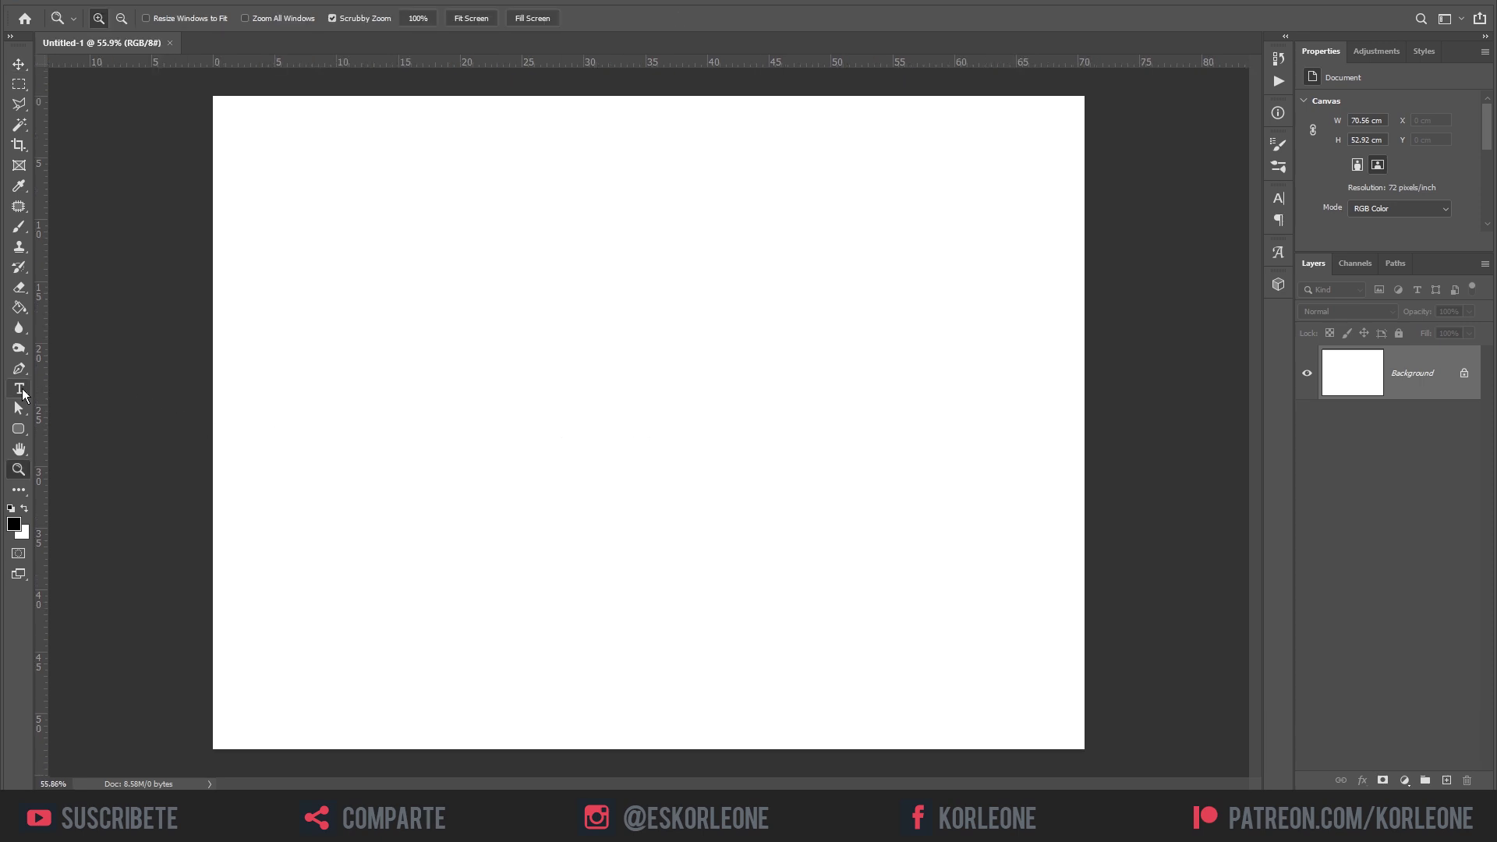
{"action": "left_click", "coordinate": [19, 389]}
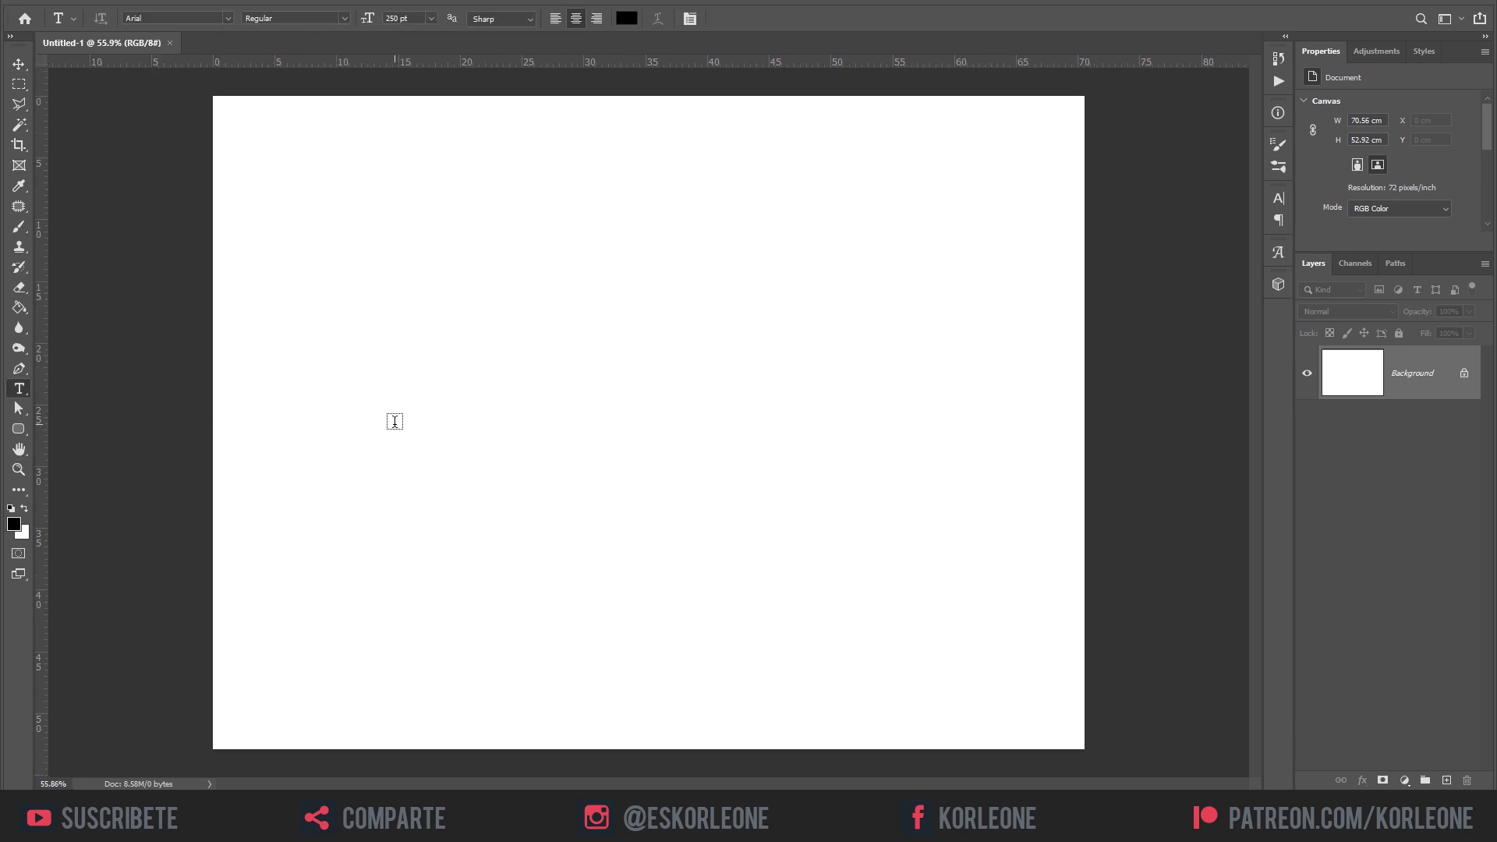
{"action": "left_click", "coordinate": [418, 411]}
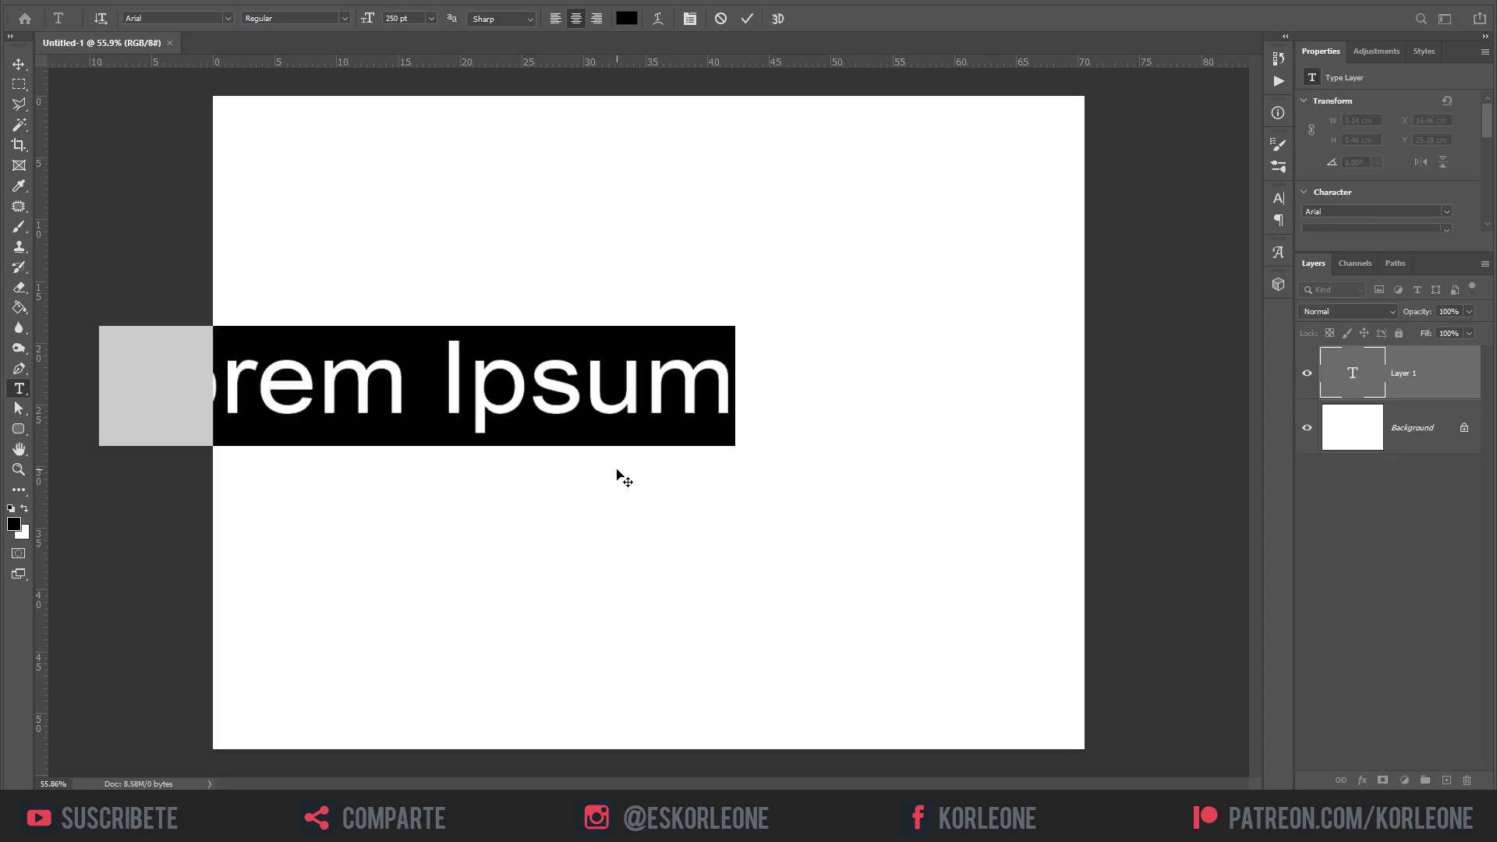
{"action": "left_click", "coordinate": [19, 64]}
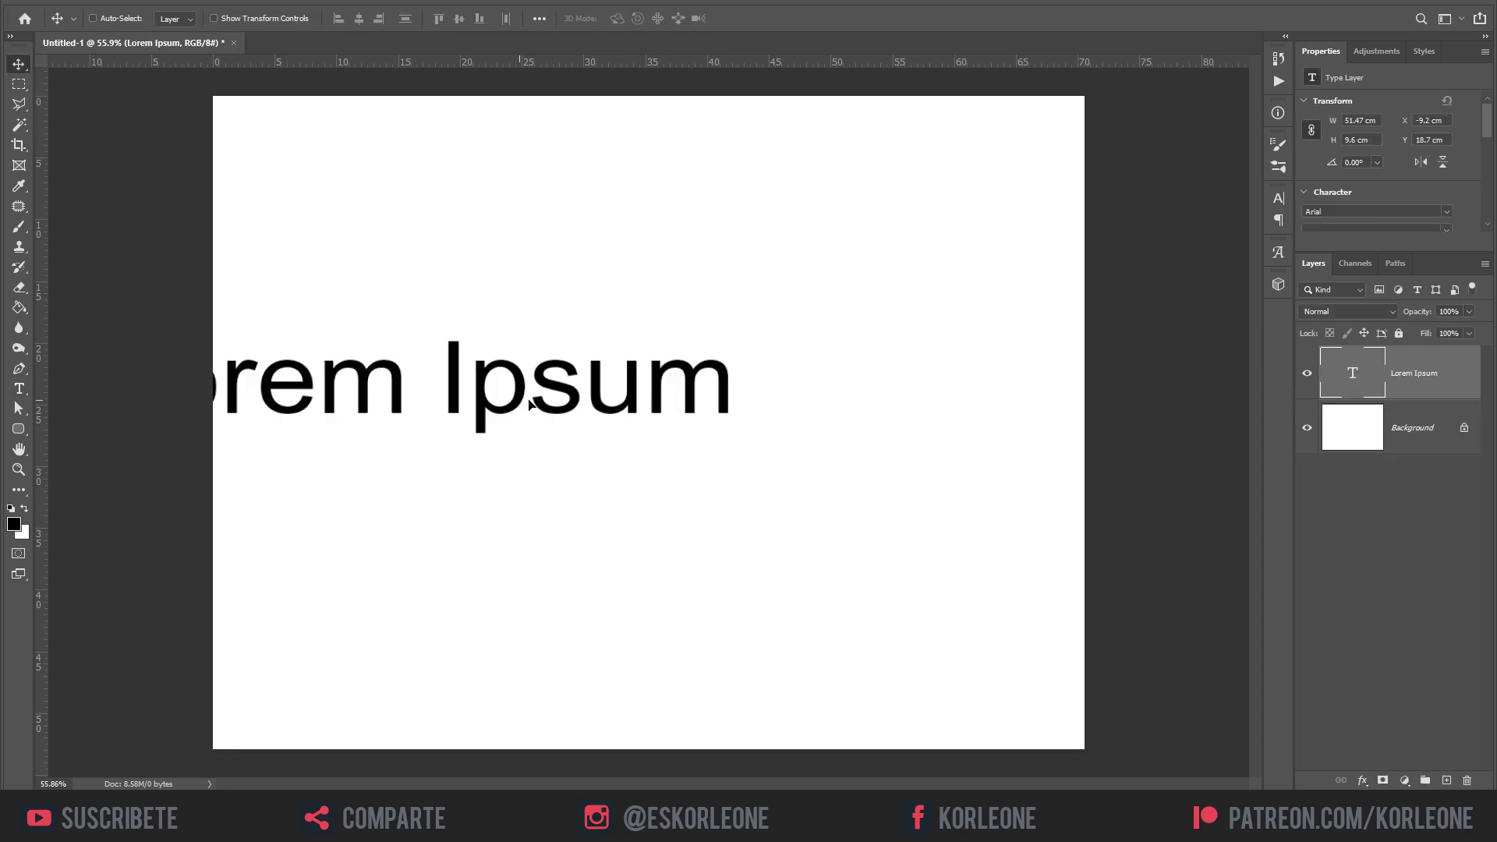
{"action": "left_click_drag", "start_coordinate": [491, 376], "coordinate": [715, 427]}
Replace the placeholder text with "korleone".
{"action": "key", "text": "t"}
{"action": "left_click_drag", "start_coordinate": [320, 424], "coordinate": [1069, 459]}
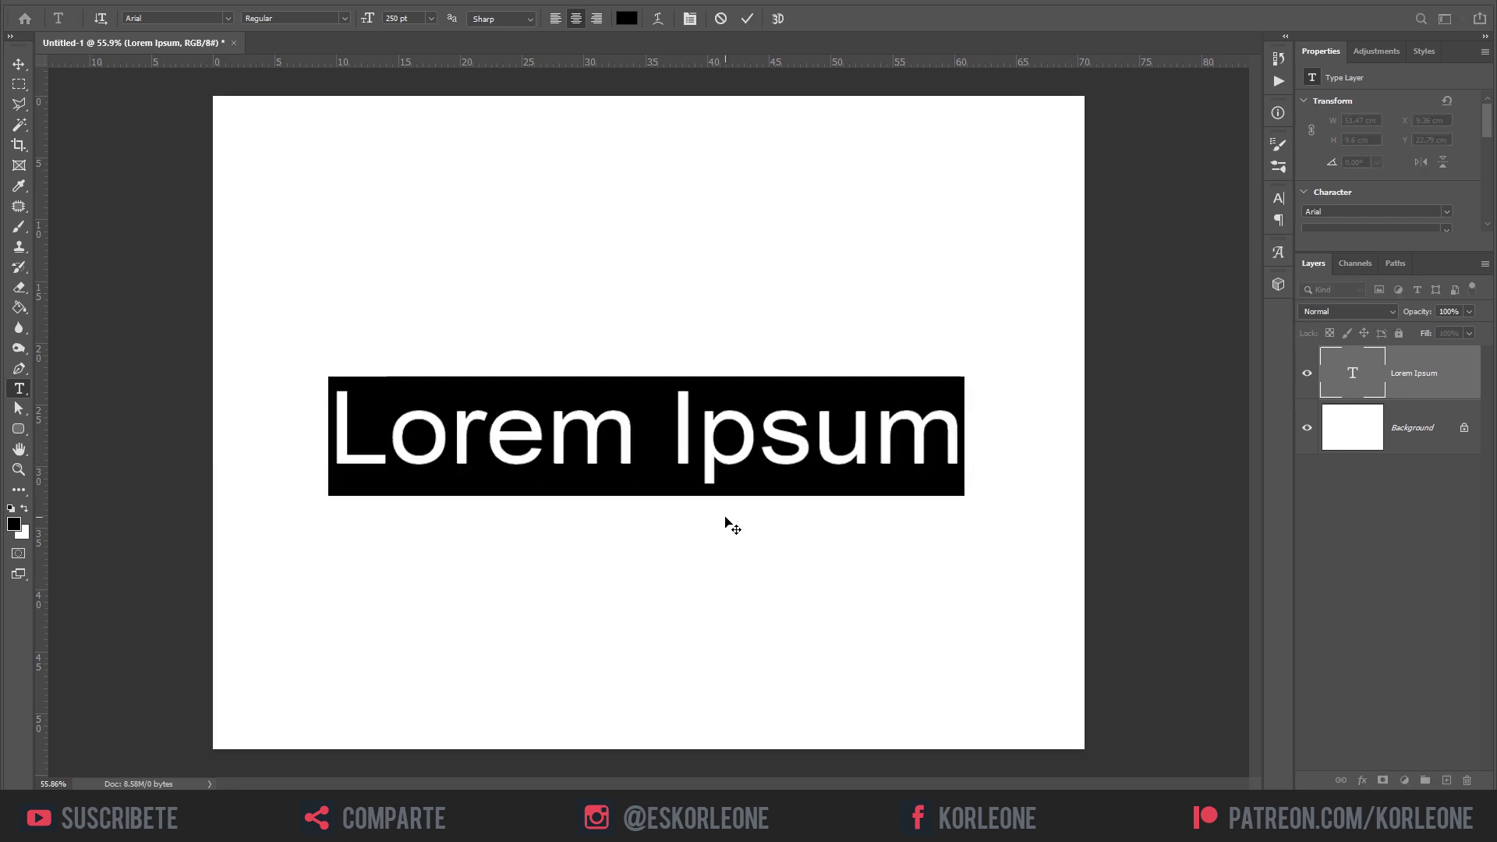
{"action": "type", "text": "korleone"}
{"action": "key", "text": "ctrl+Return"}
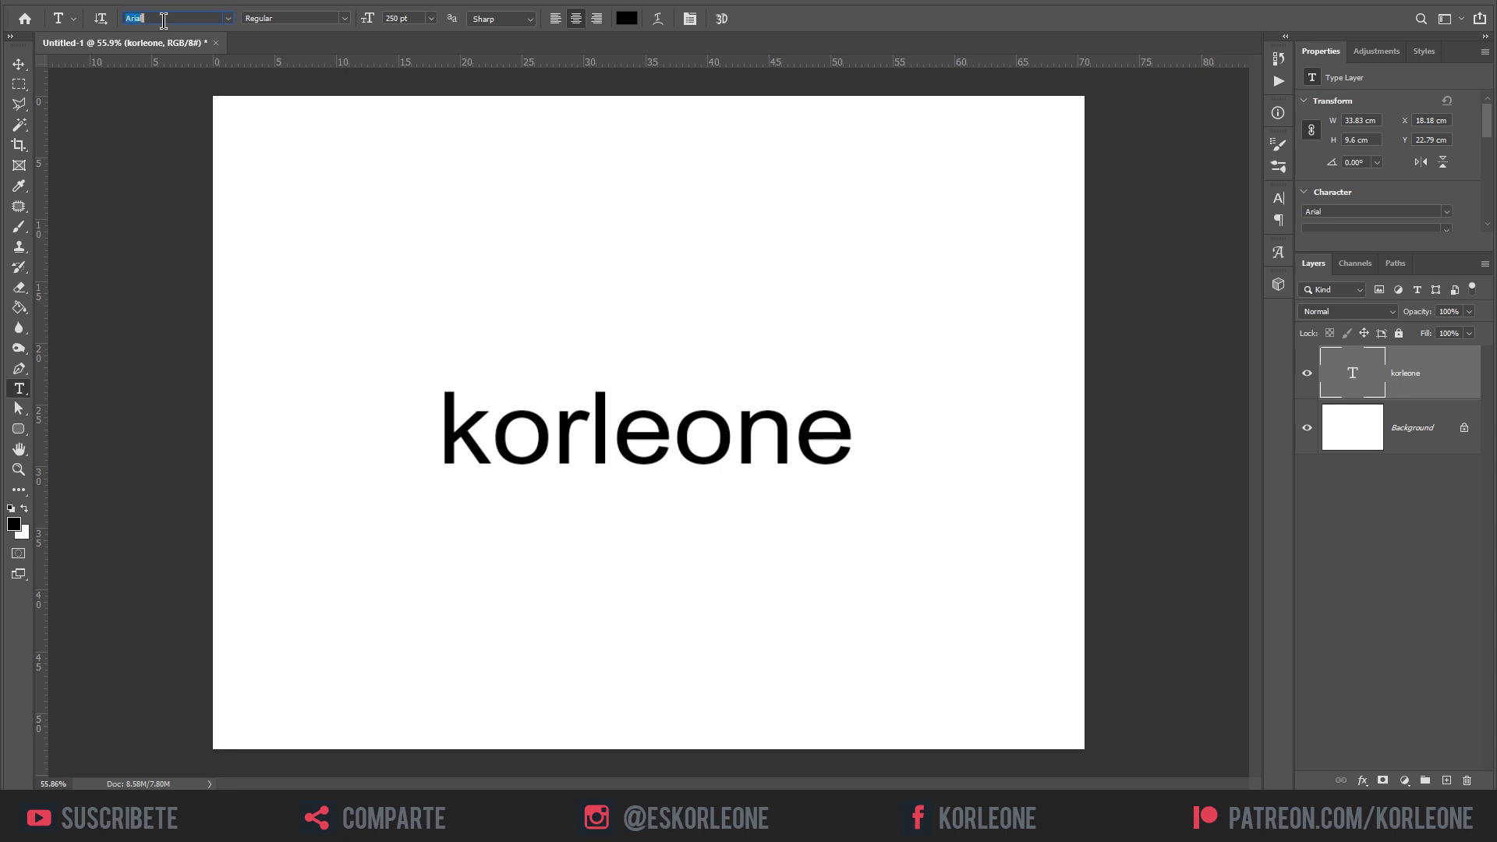
Change the font of the korleone text layer to Korleone Regular.
{"action": "type", "text": "korle"}
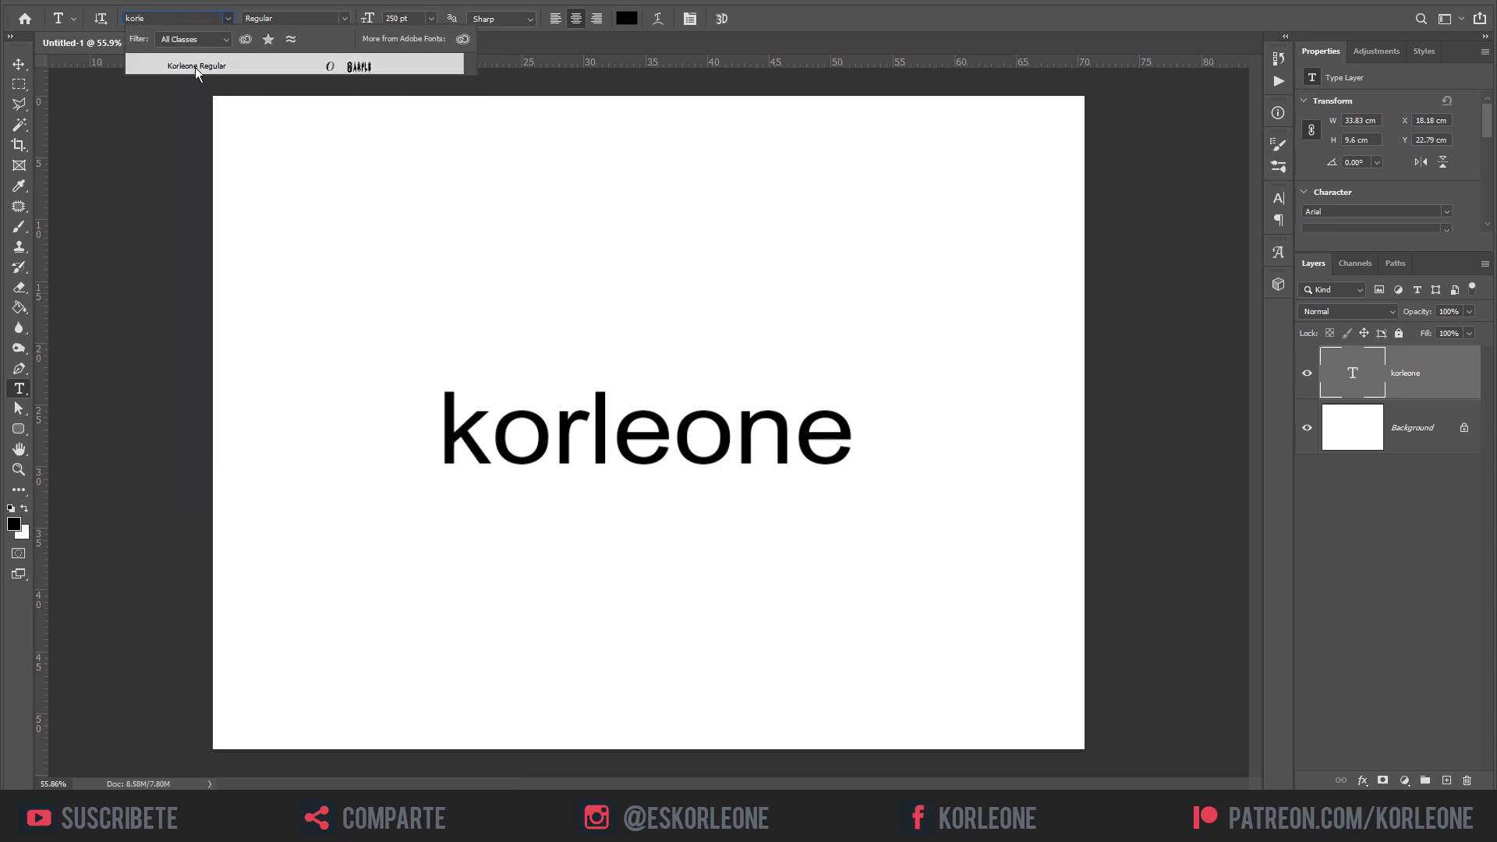
{"action": "left_click", "coordinate": [250, 67]}
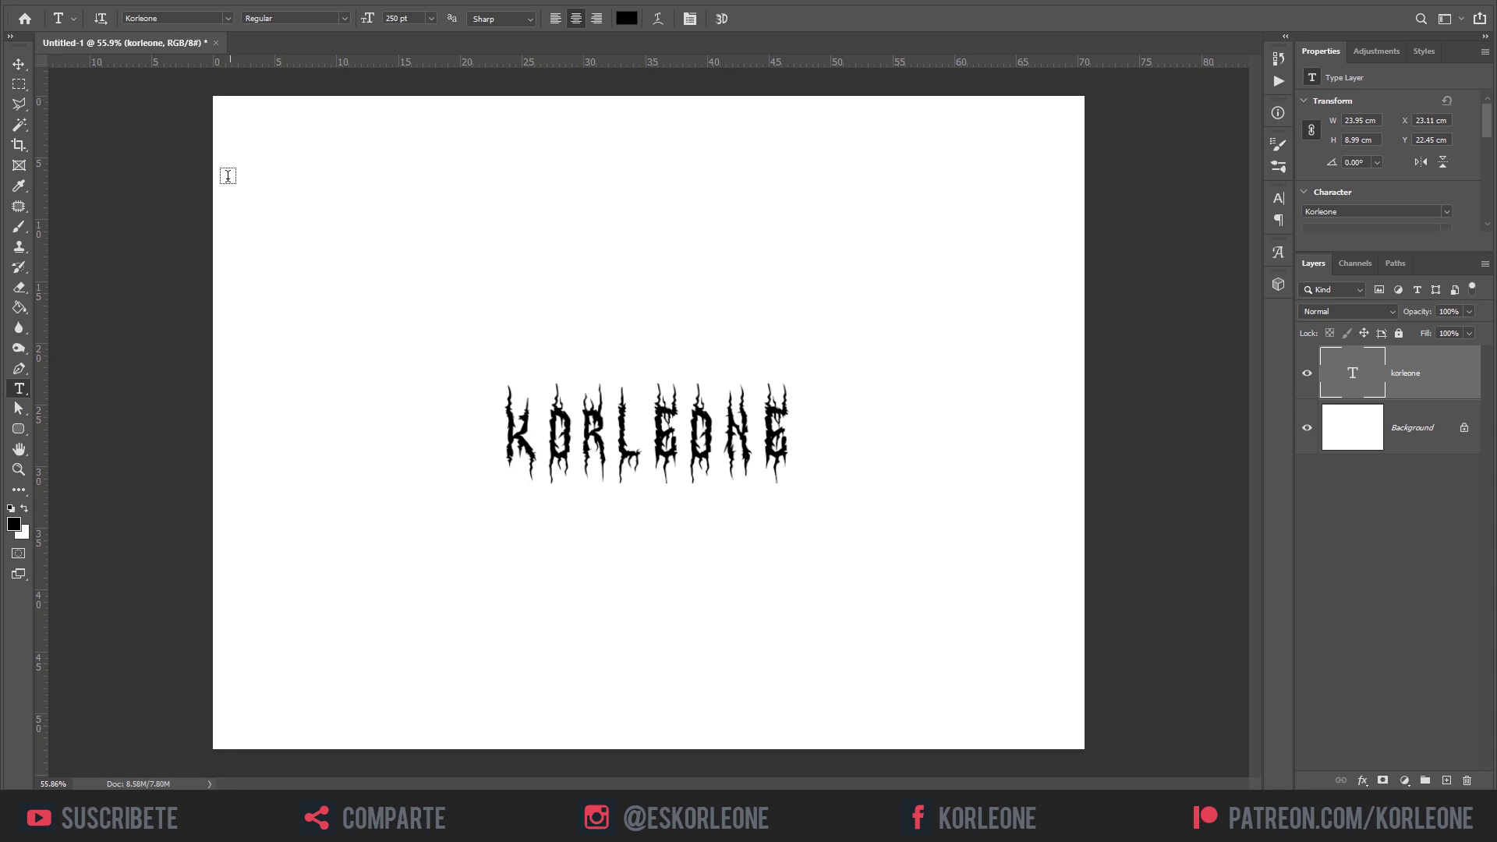
{"action": "left_click", "coordinate": [24, 73]}
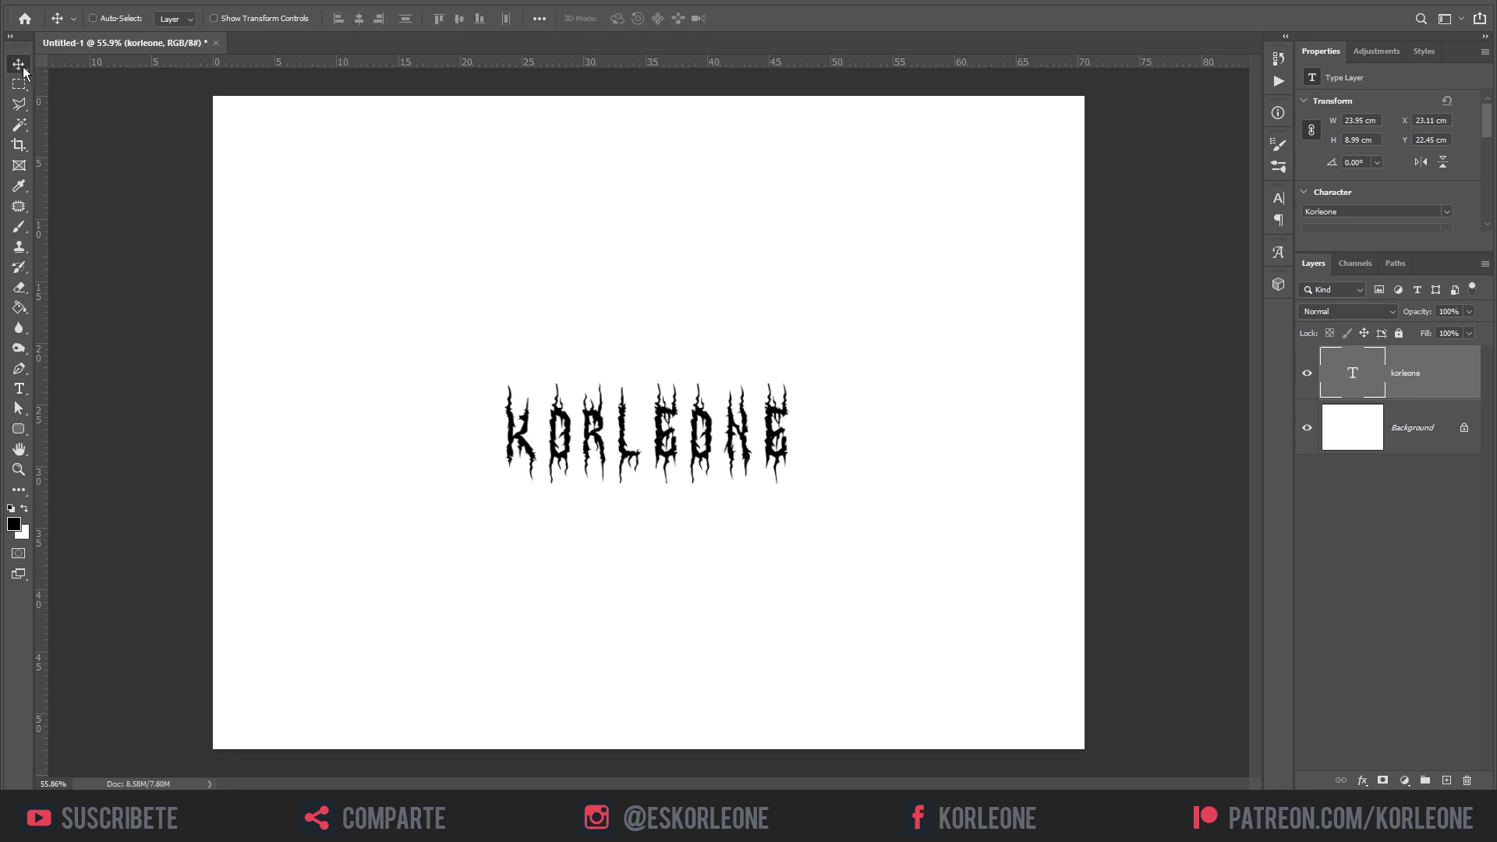
Scale the korleone text up proportionally about its center to about 232%.
{"action": "key", "text": "ctrl+t"}
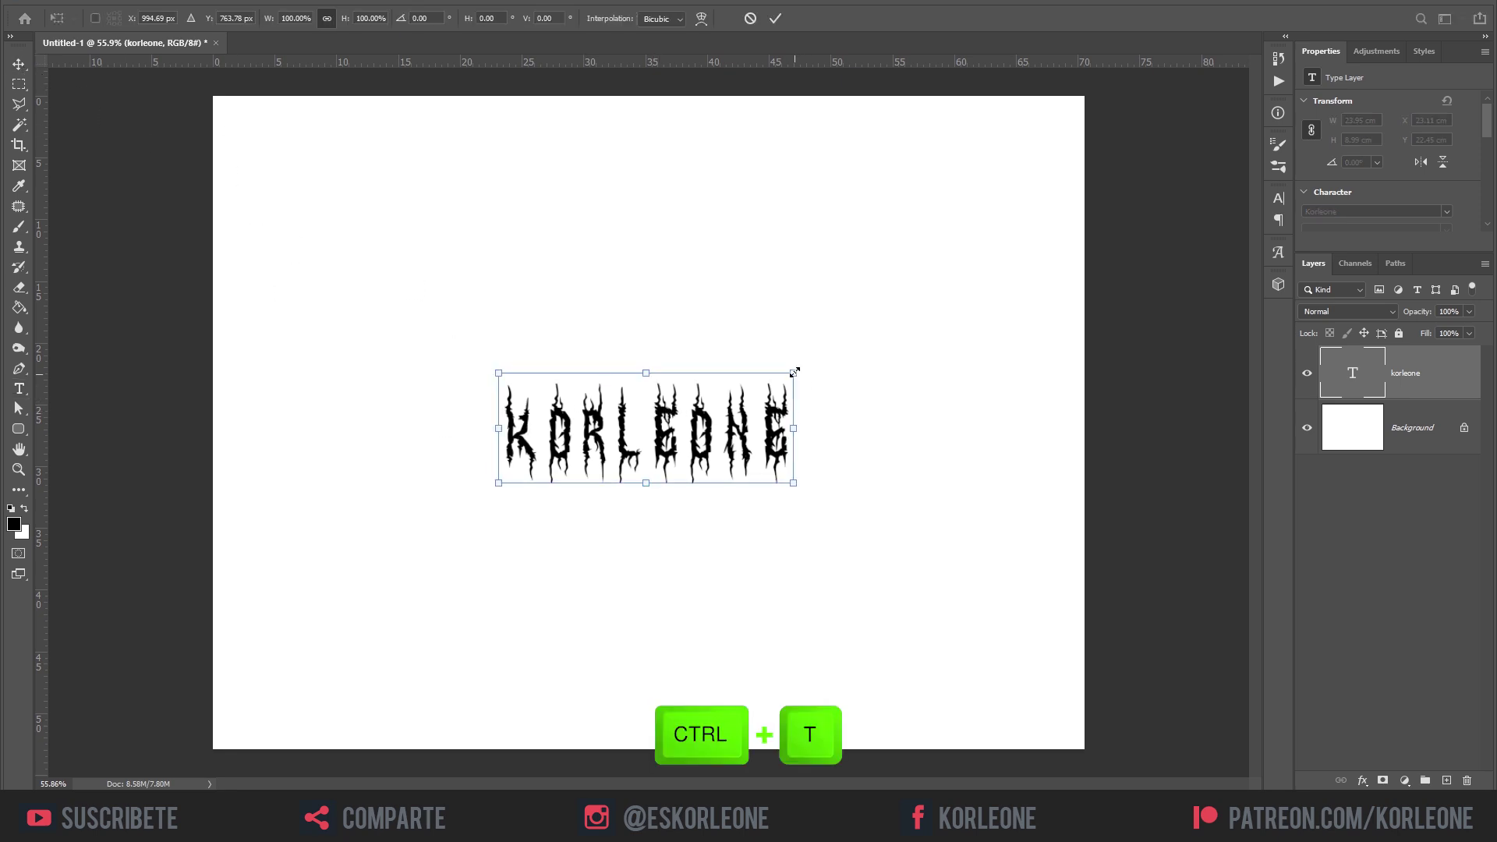
{"action": "left_click_drag", "start_coordinate": [795, 372], "coordinate": [980, 265]}
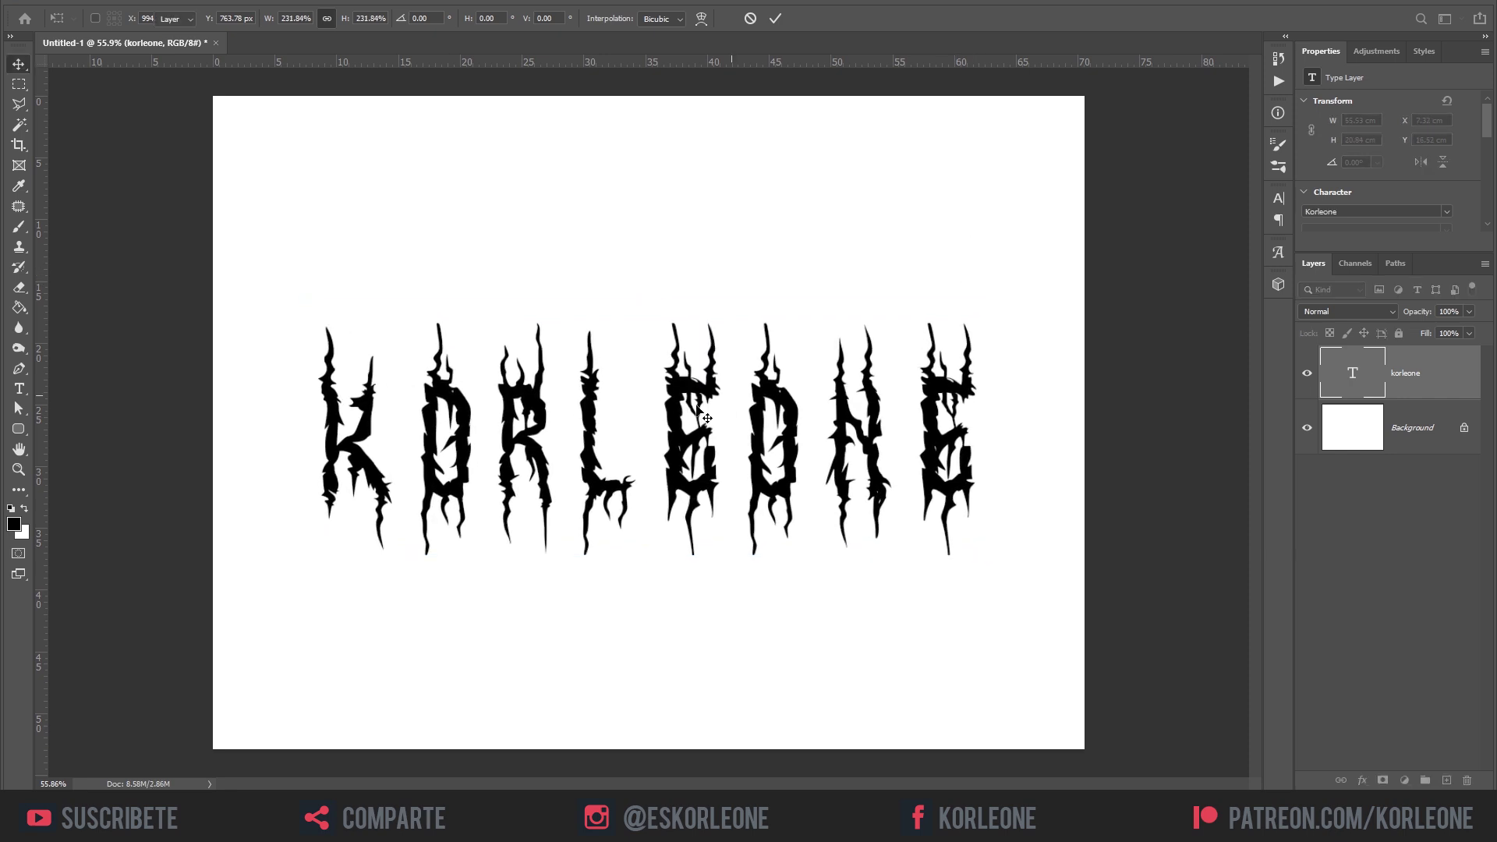
{"action": "key", "text": "Return"}
Turn on All Caps for the korleone text layer.
{"action": "key", "text": "t"}
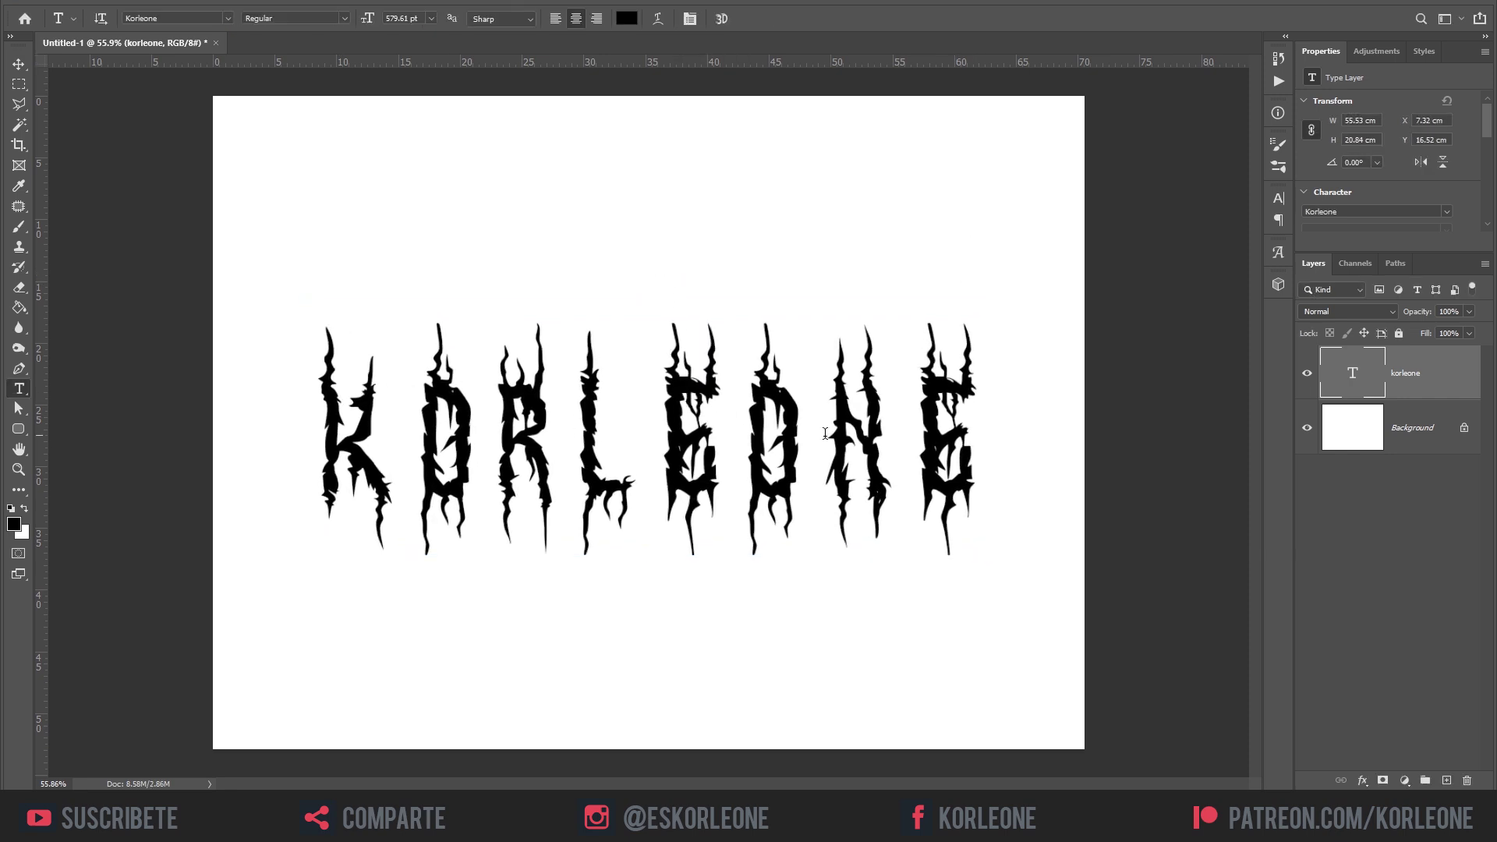
{"action": "left_click", "coordinate": [692, 19]}
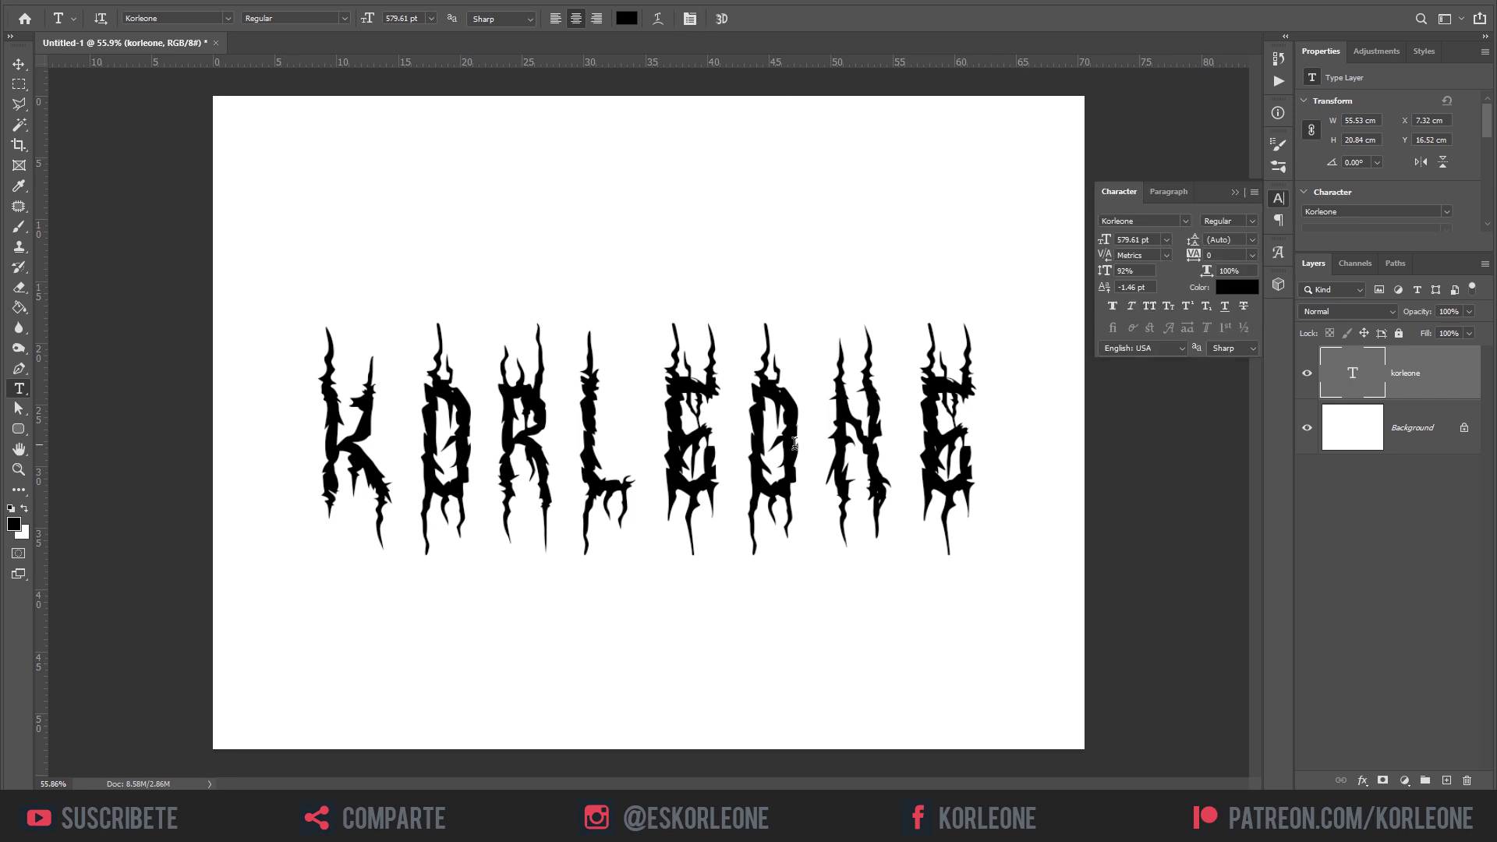
{"action": "left_click", "coordinate": [1149, 306]}
{"action": "left_click", "coordinate": [1234, 192]}
{"action": "key", "text": "v"}
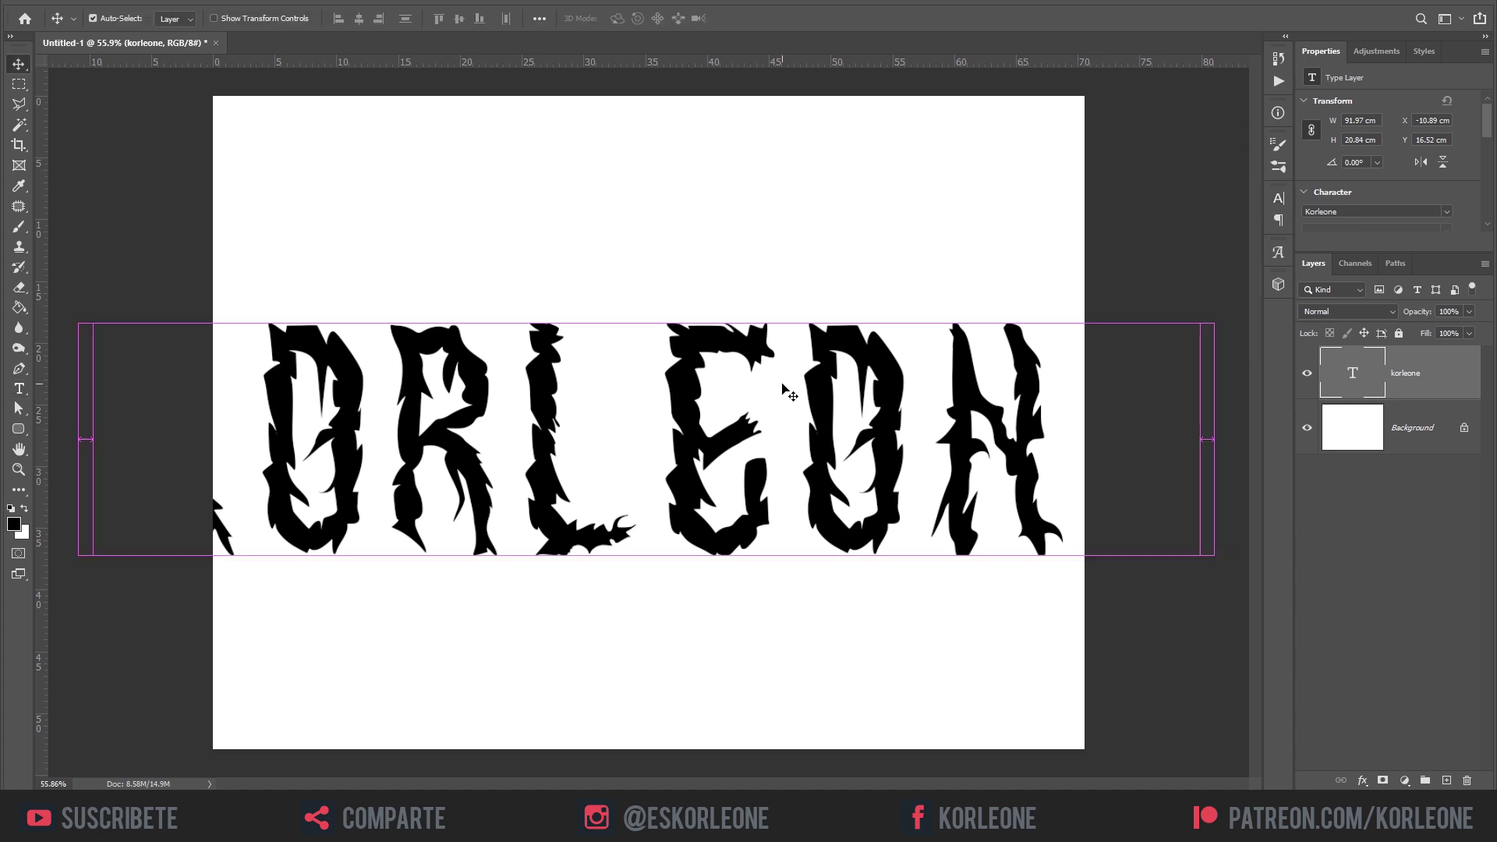
Scale the all-caps text down proportionally about its center until the whole word fits inside the canvas.
{"action": "key", "text": "ctrl+t"}
{"action": "left_click_drag", "start_coordinate": [1214, 301], "coordinate": [982, 352]}
{"action": "key", "text": "Return"}
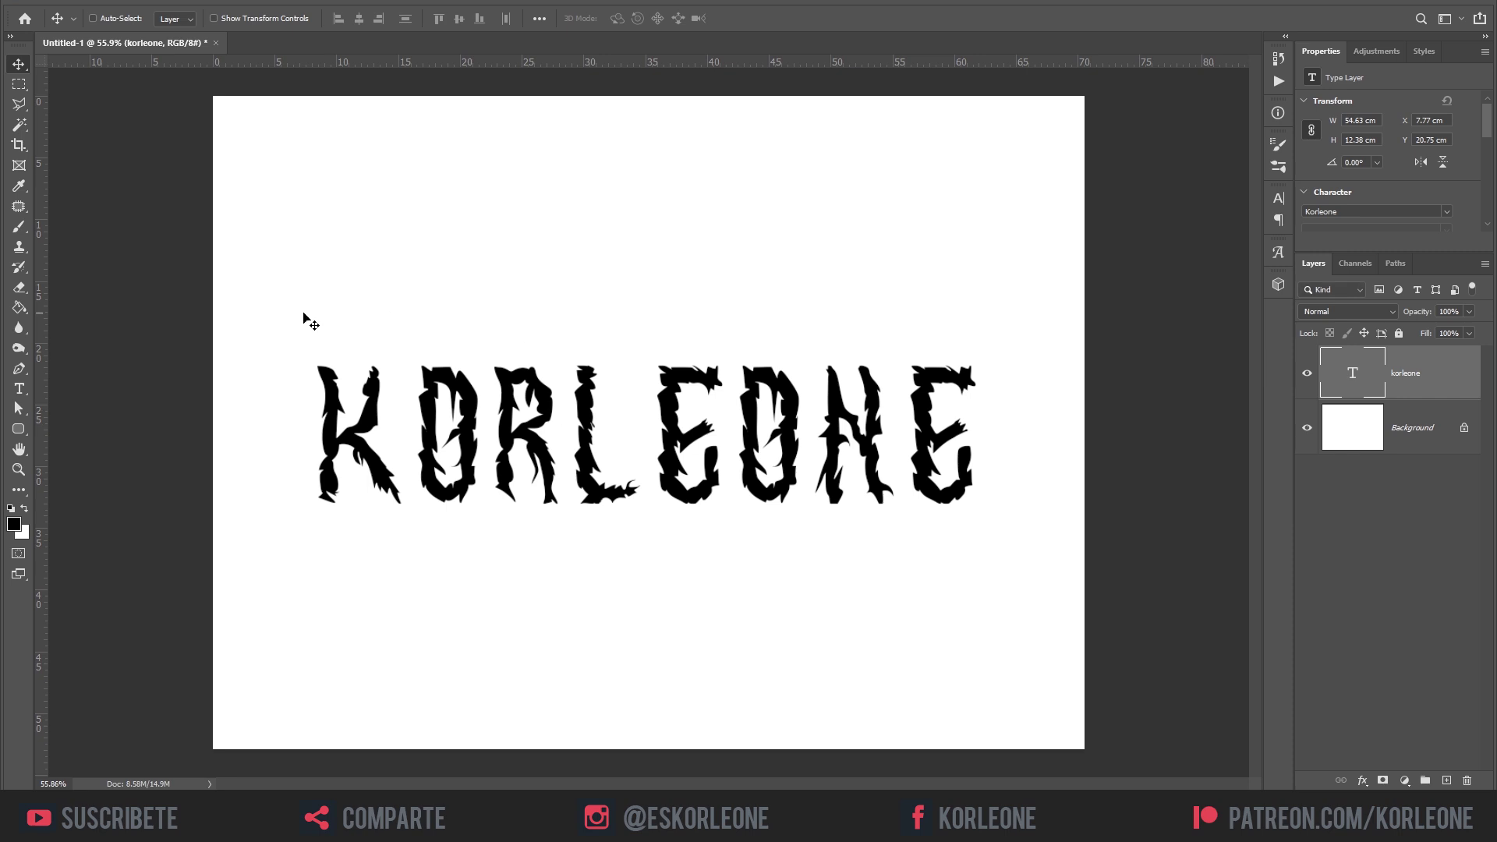
Turn off All Caps for the korleone text layer.
{"action": "key", "text": "t"}
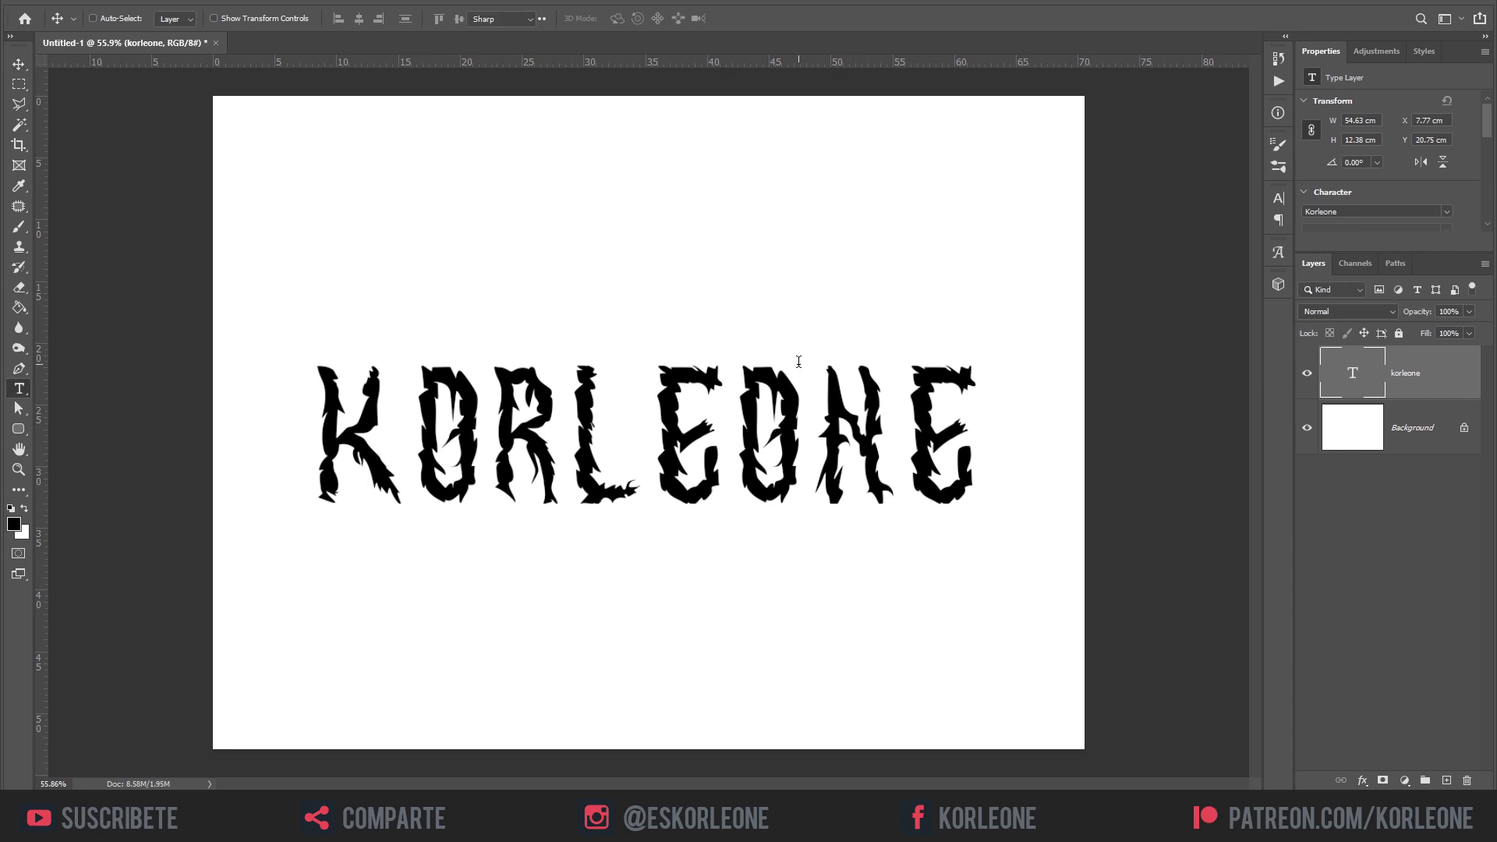
{"action": "left_click", "coordinate": [690, 18]}
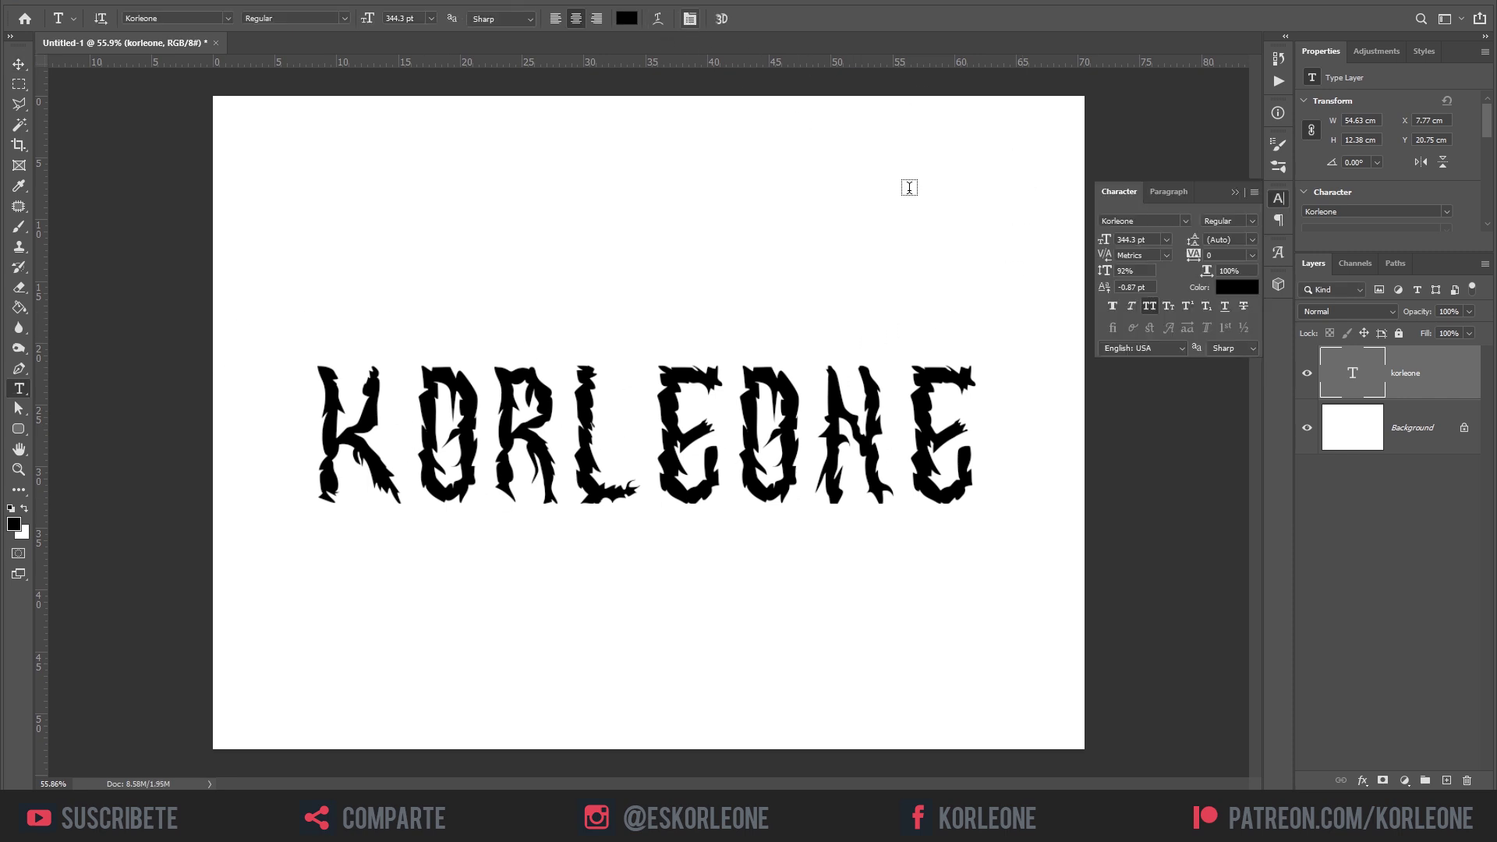
{"action": "left_click", "coordinate": [1148, 306]}
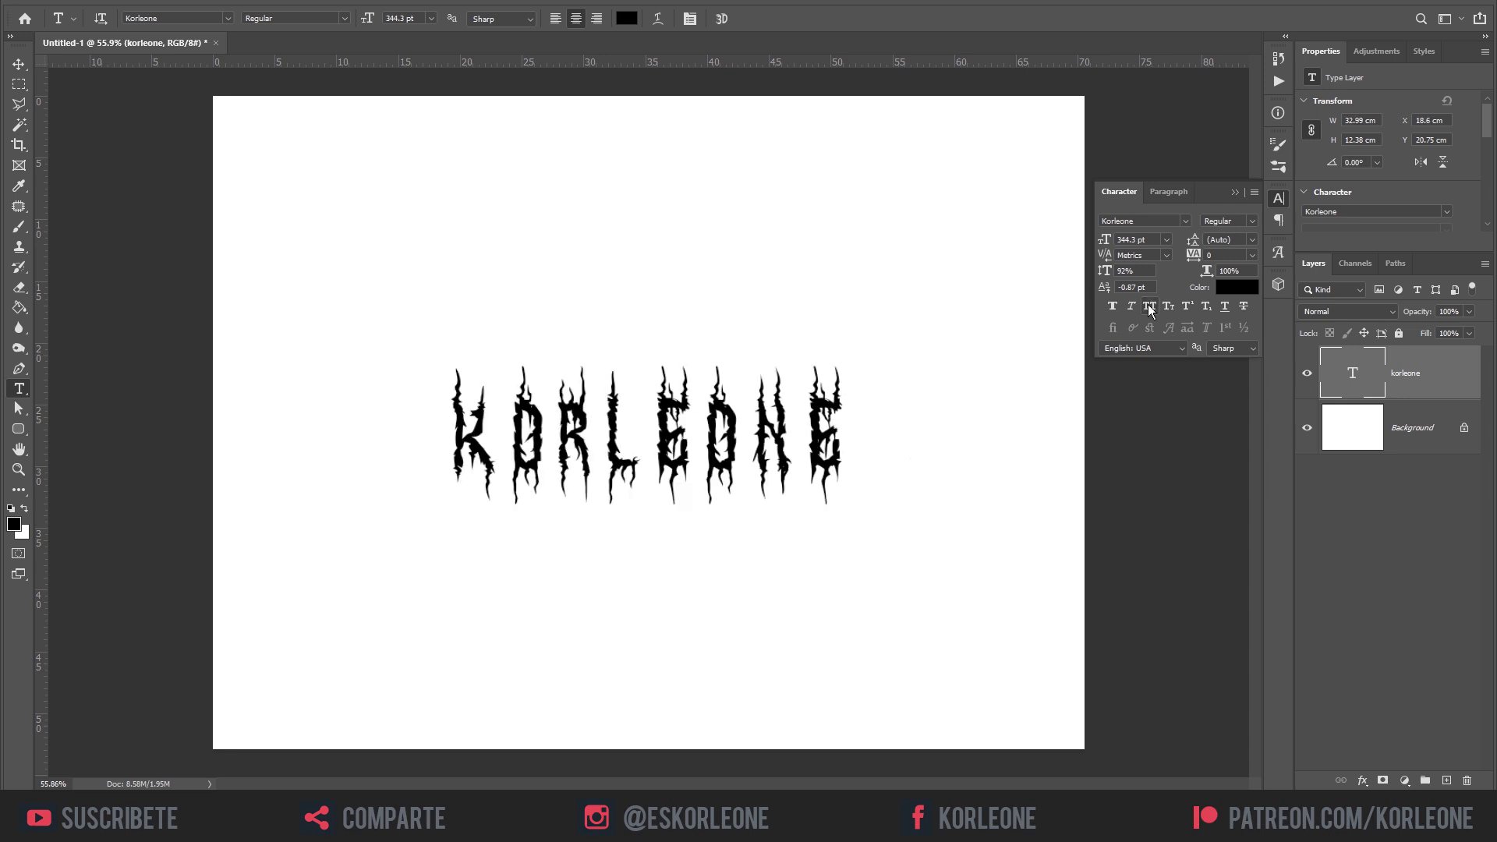
{"action": "left_click", "coordinate": [1235, 192]}
Enlarge the lowercase korleone text proportionally about its center to about 182%.
{"action": "key", "text": "ctrl+t"}
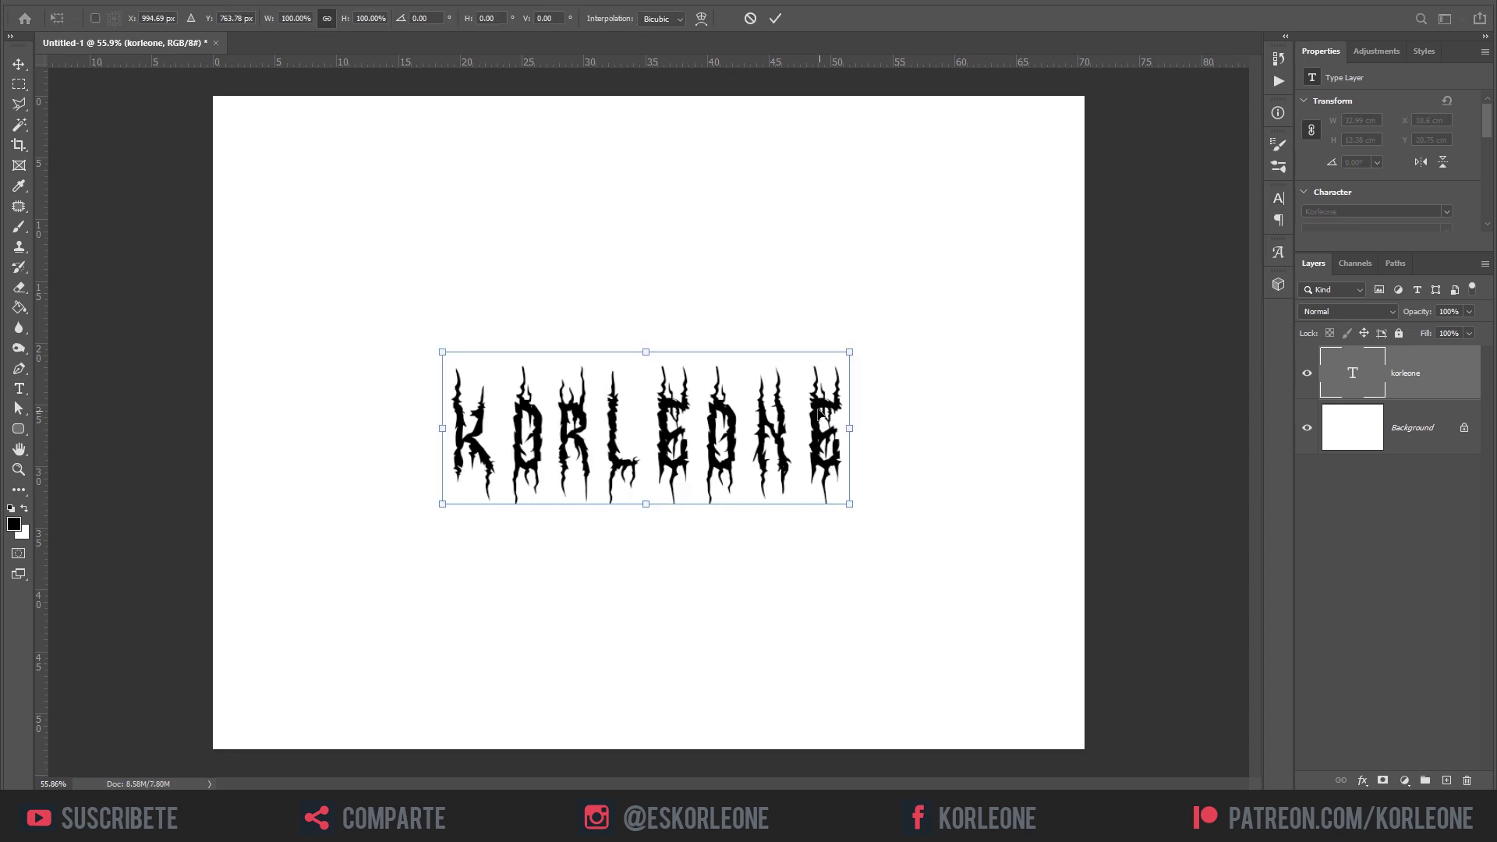
{"action": "left_click_drag", "start_coordinate": [849, 353], "coordinate": [1016, 290]}
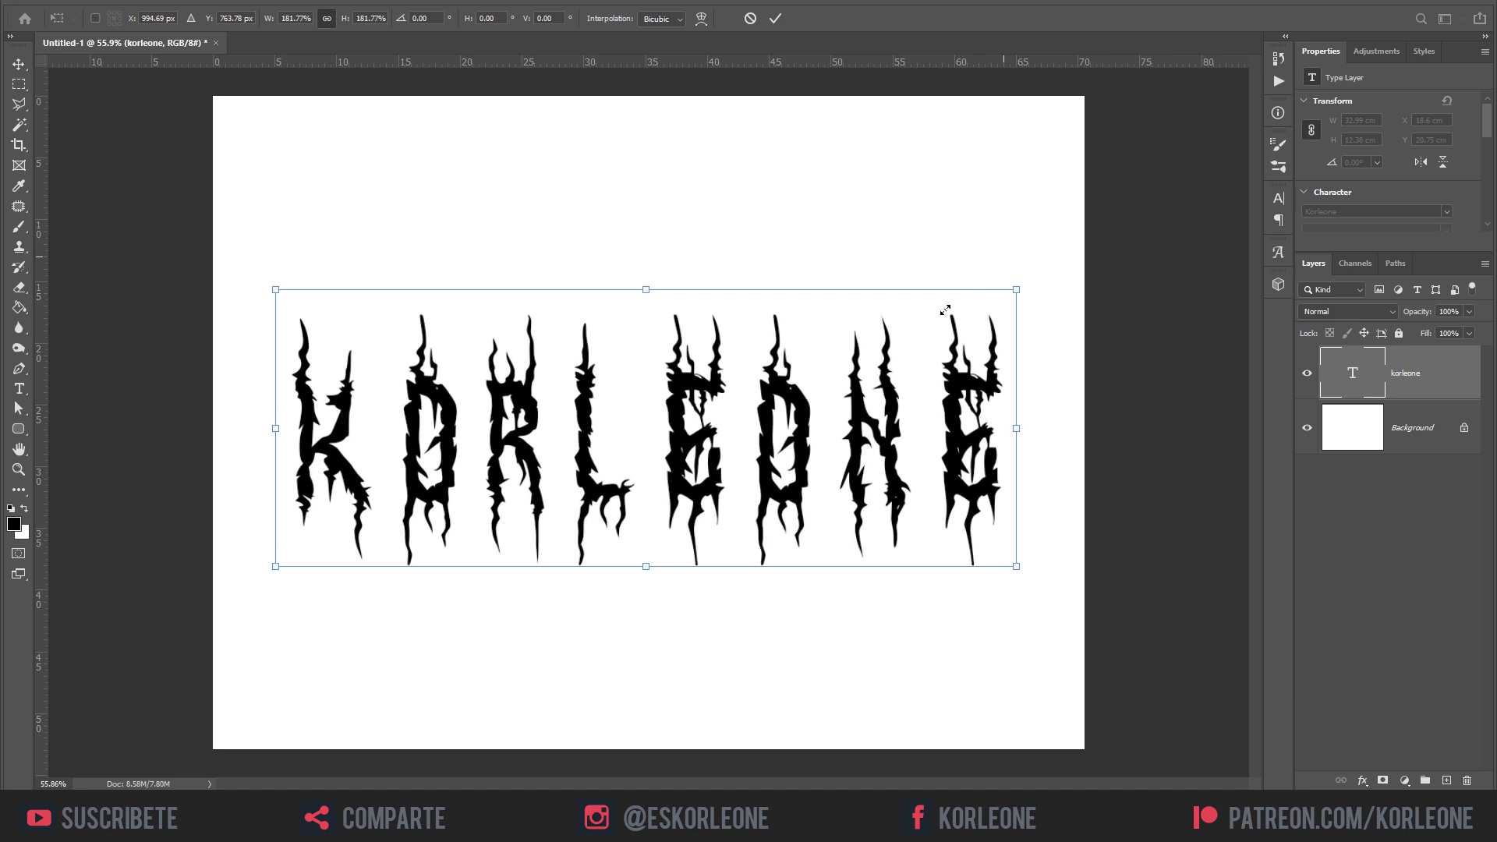
Set the tracking of the korleone text to -120 and shift the word slightly up and to the left.
{"action": "key", "text": "t"}
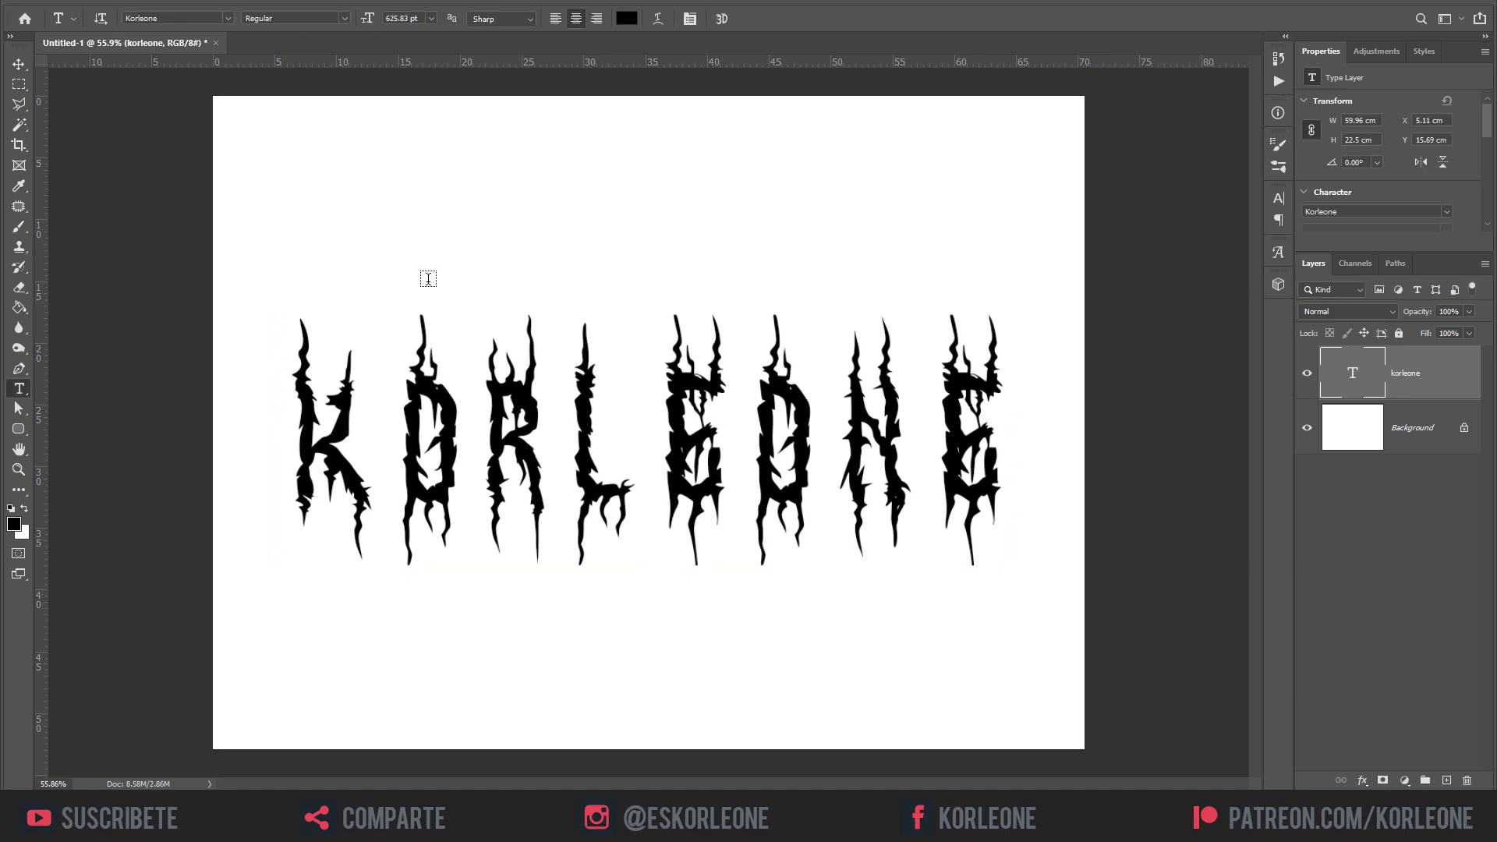
{"action": "left_click", "coordinate": [690, 19]}
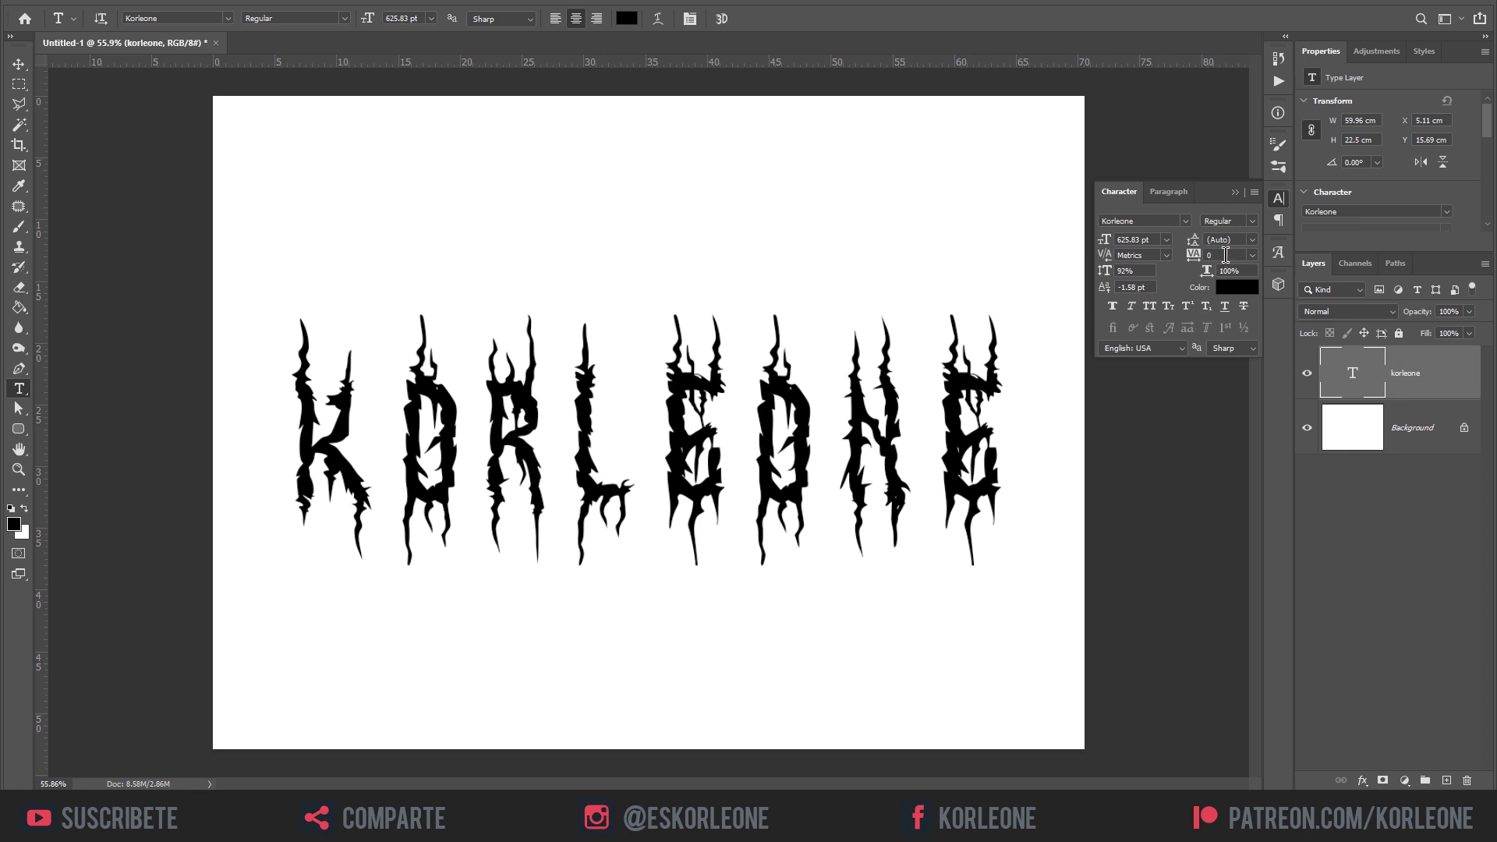
{"action": "left_click_drag", "start_coordinate": [1226, 255], "coordinate": [1198, 255]}
{"action": "type", "text": "-120"}
{"action": "key", "text": "Return"}
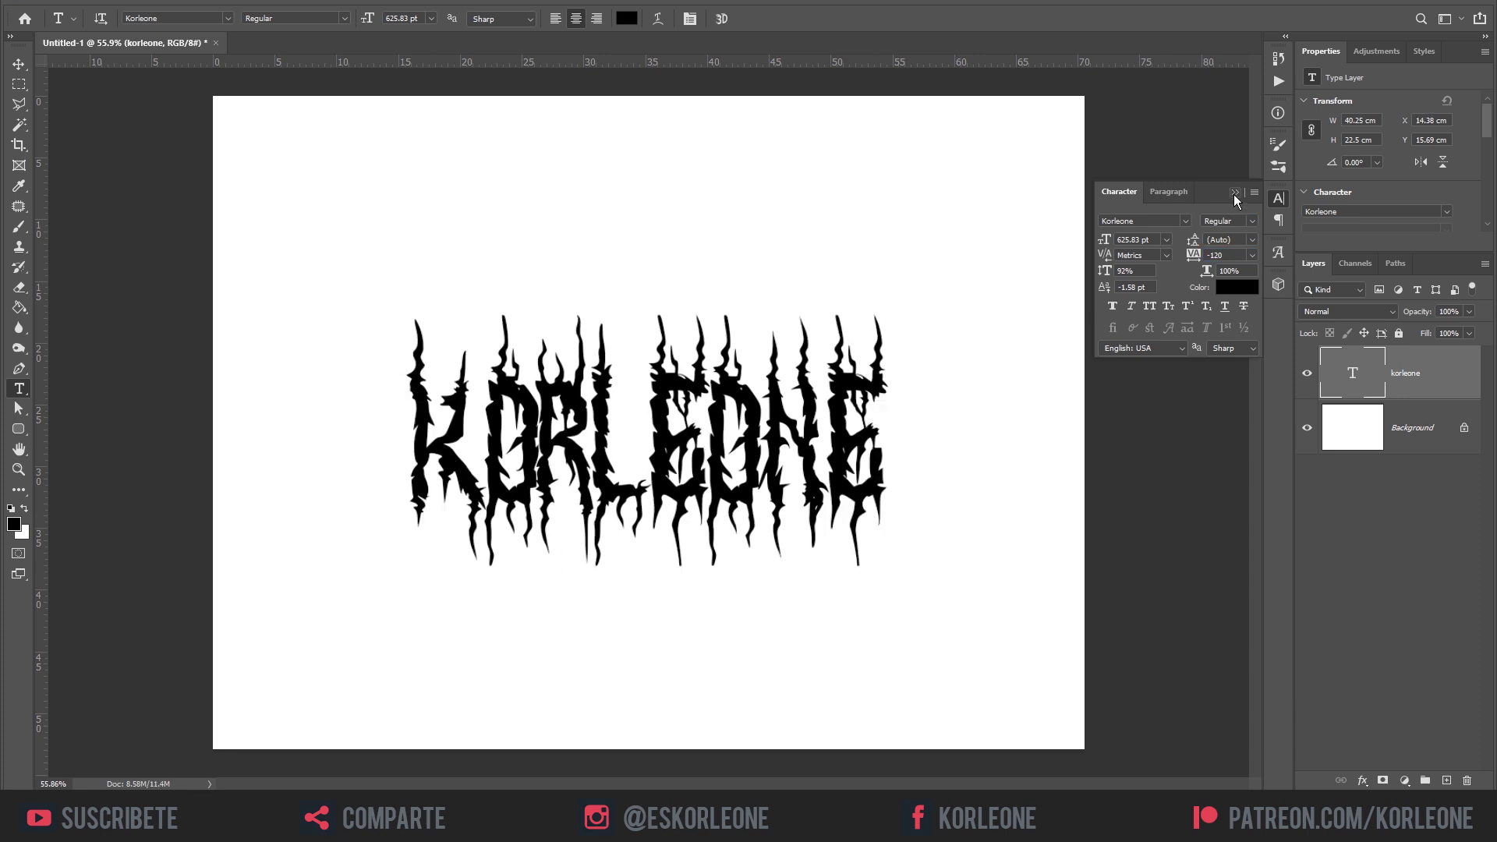
{"action": "left_click", "coordinate": [22, 65]}
{"action": "left_click_drag", "start_coordinate": [814, 517], "coordinate": [798, 508]}
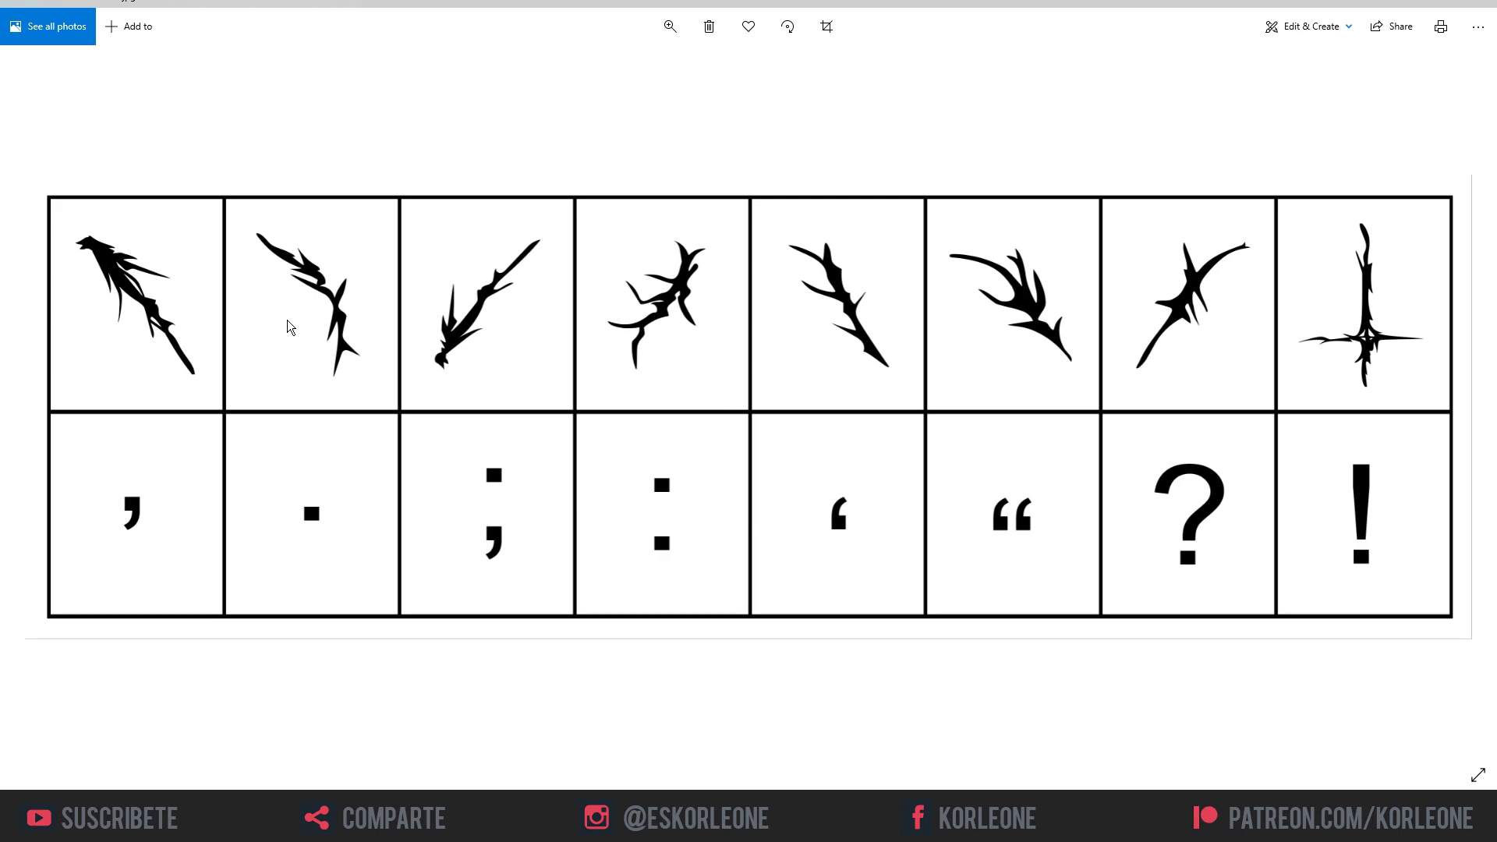
Return from the ornament chart to Photoshop and add a "." ornament as a new 250 pt text layer above the word.
{"action": "left_click", "coordinate": [318, 307]}
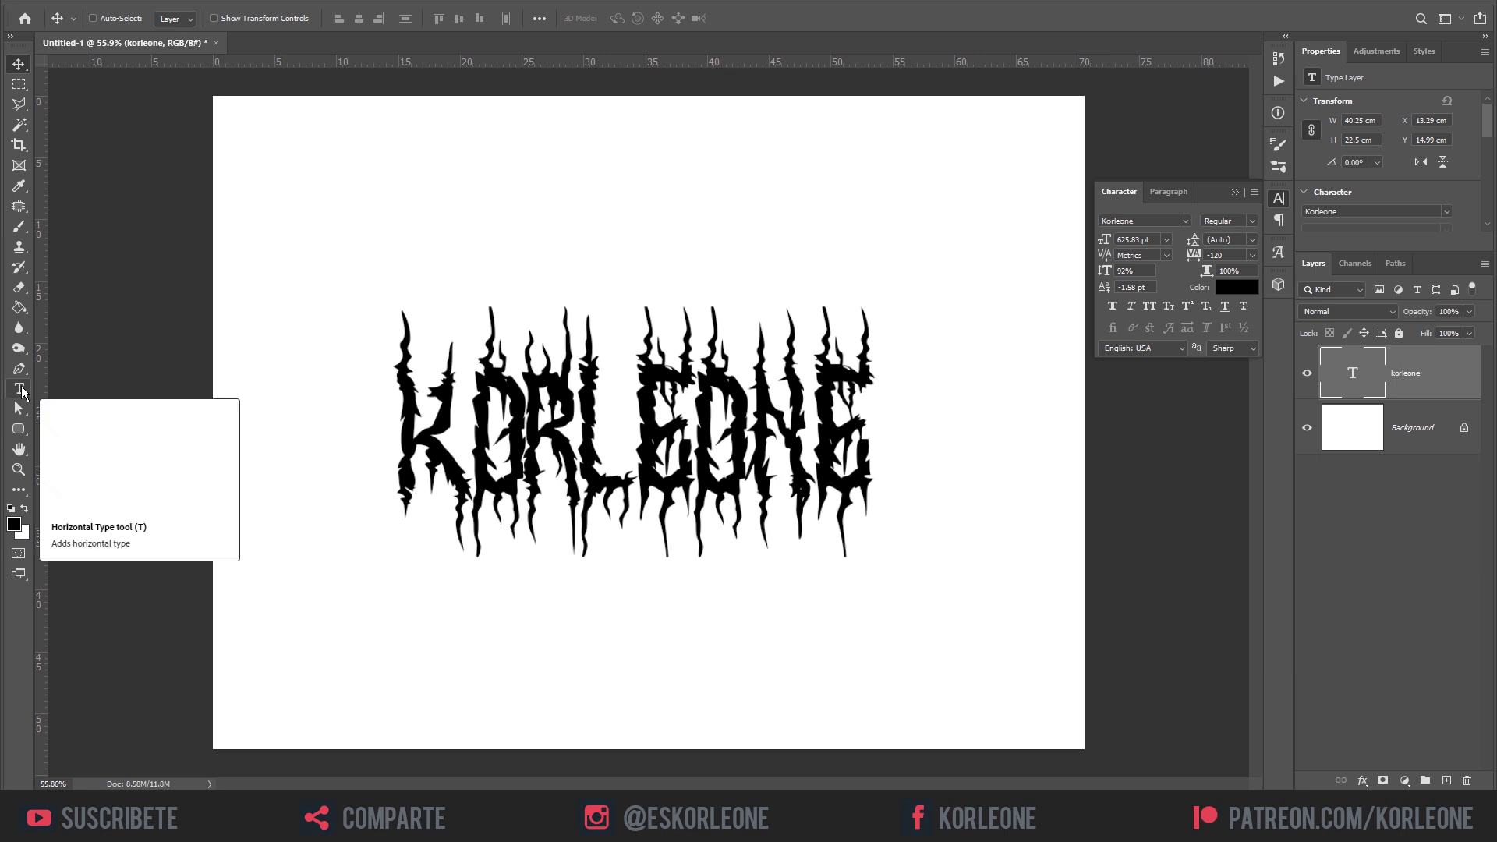
{"action": "left_click", "coordinate": [21, 390]}
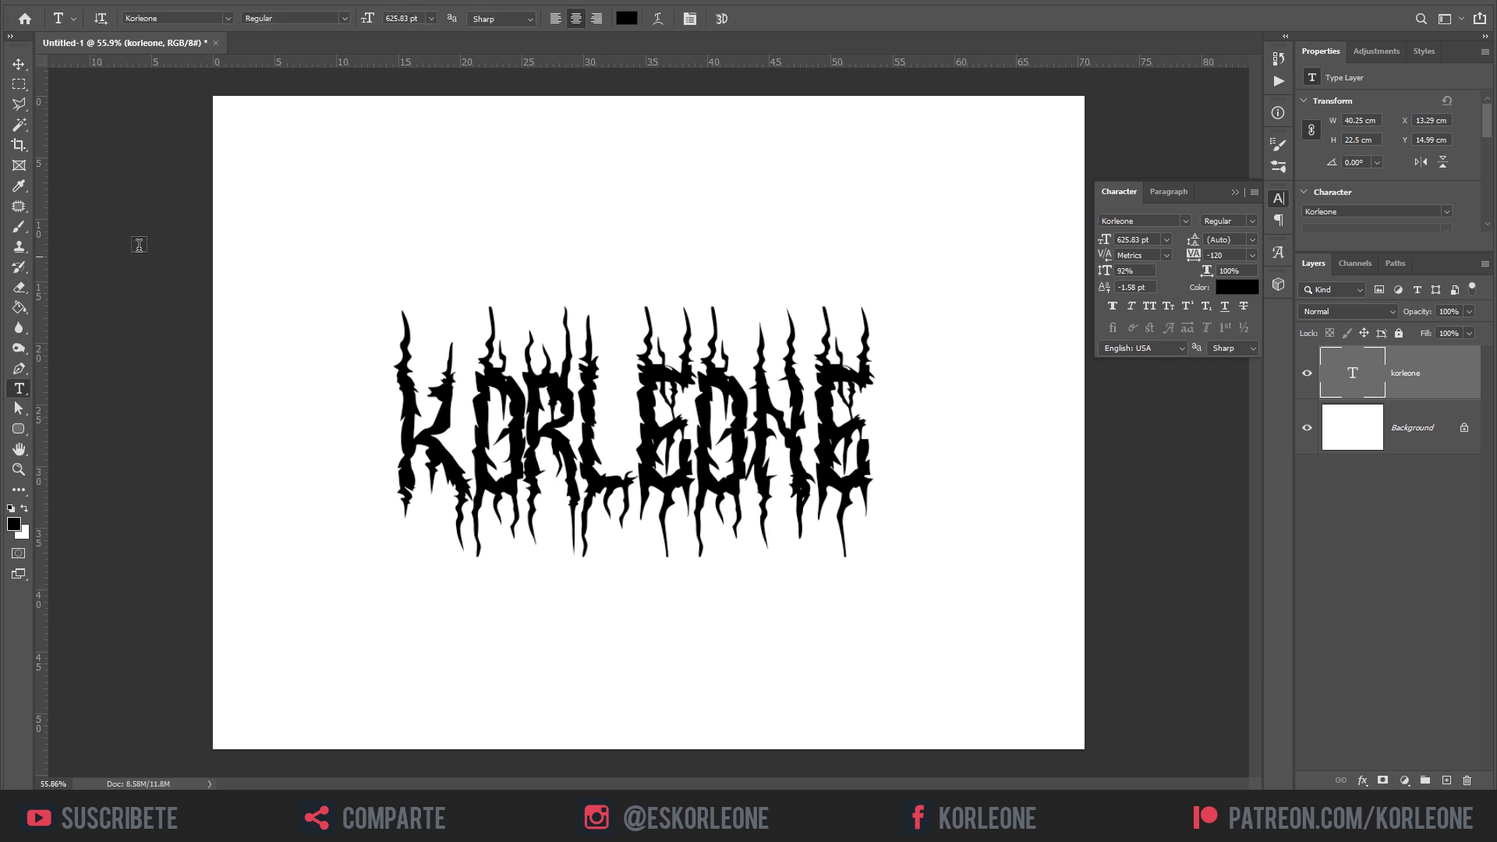
{"action": "left_click", "coordinate": [396, 207]}
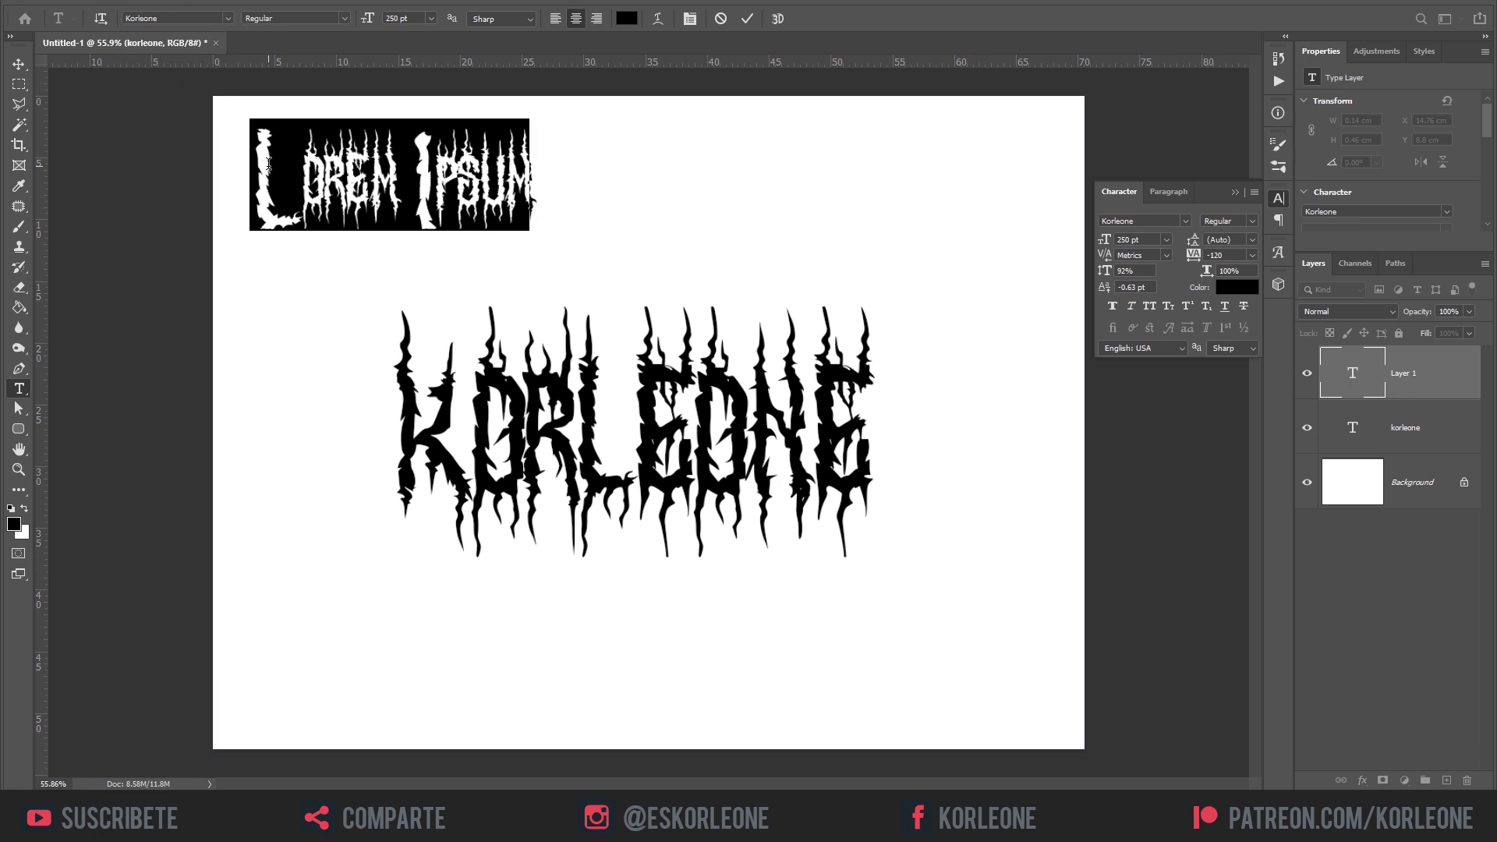
{"action": "type", "text": ")"}
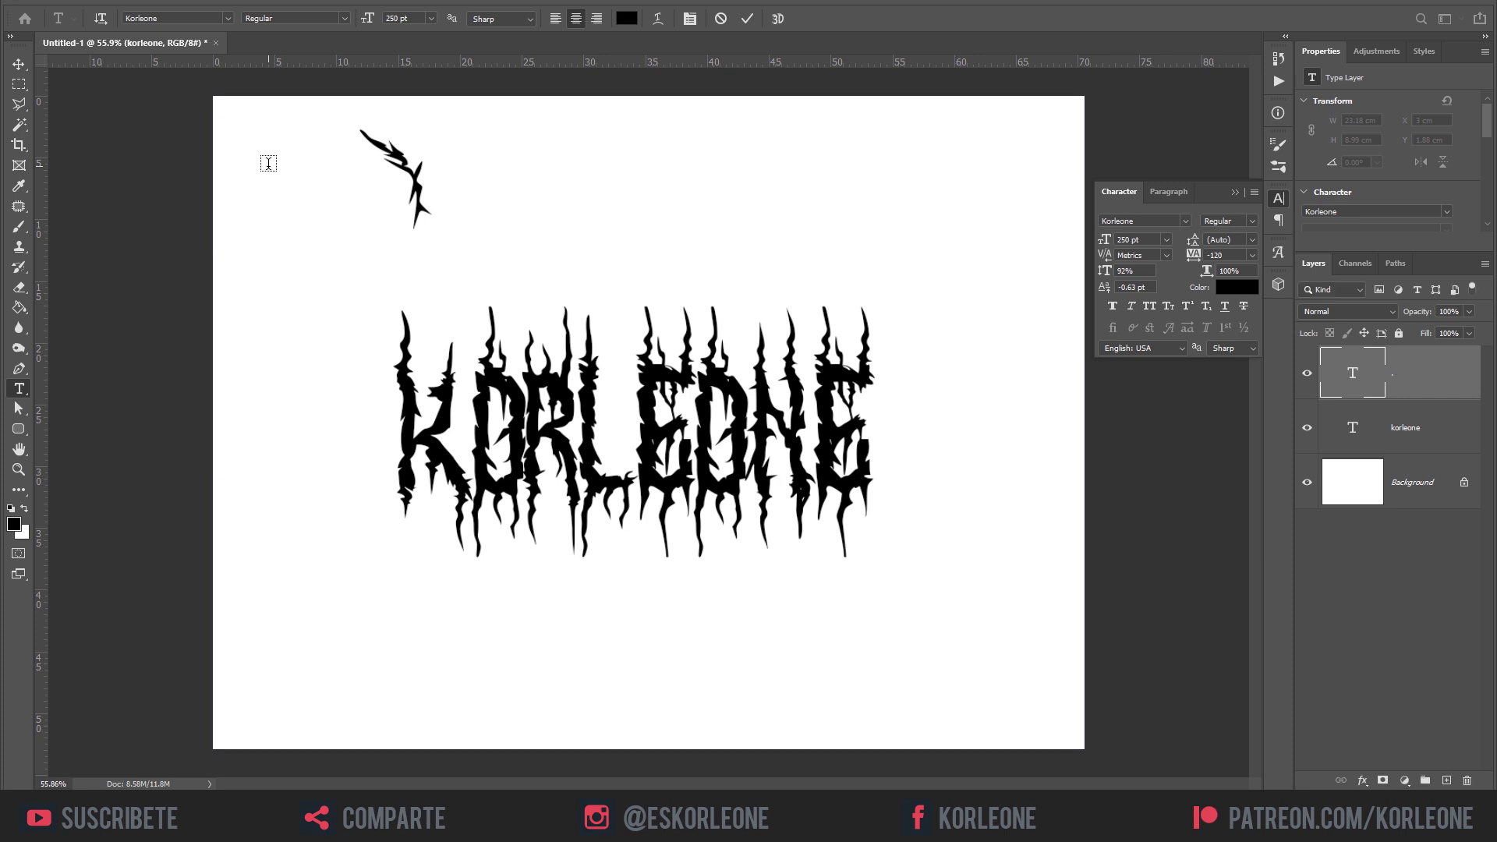
{"action": "key", "text": "ctrl+Return"}
Enlarge the "." ornament proportionally to about 415 pt and attach it to the upper-left tip of the K.
{"action": "key", "text": "v"}
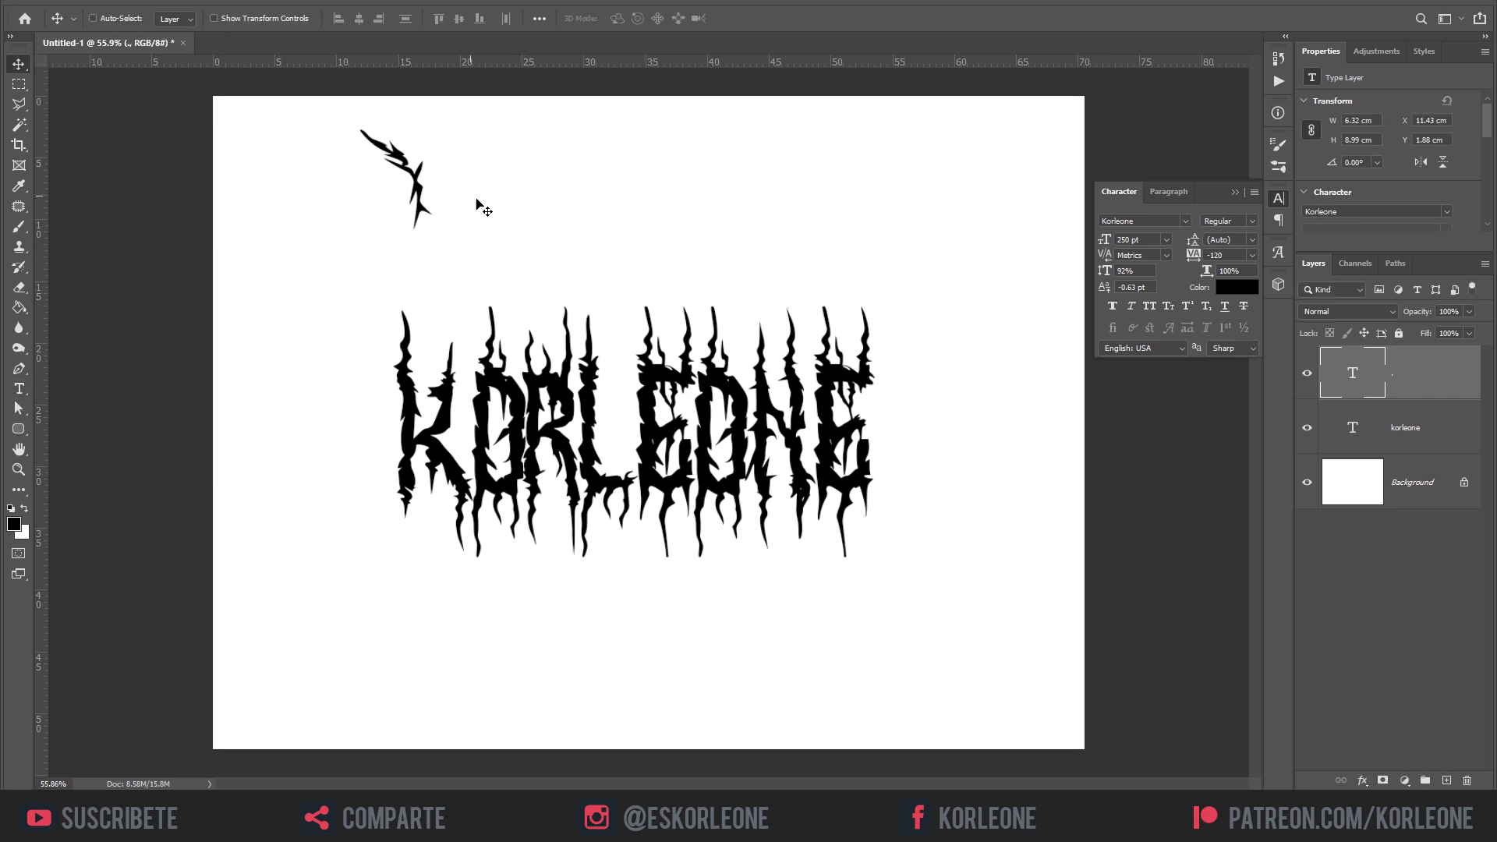
{"action": "left_click_drag", "start_coordinate": [589, 224], "coordinate": [566, 222]}
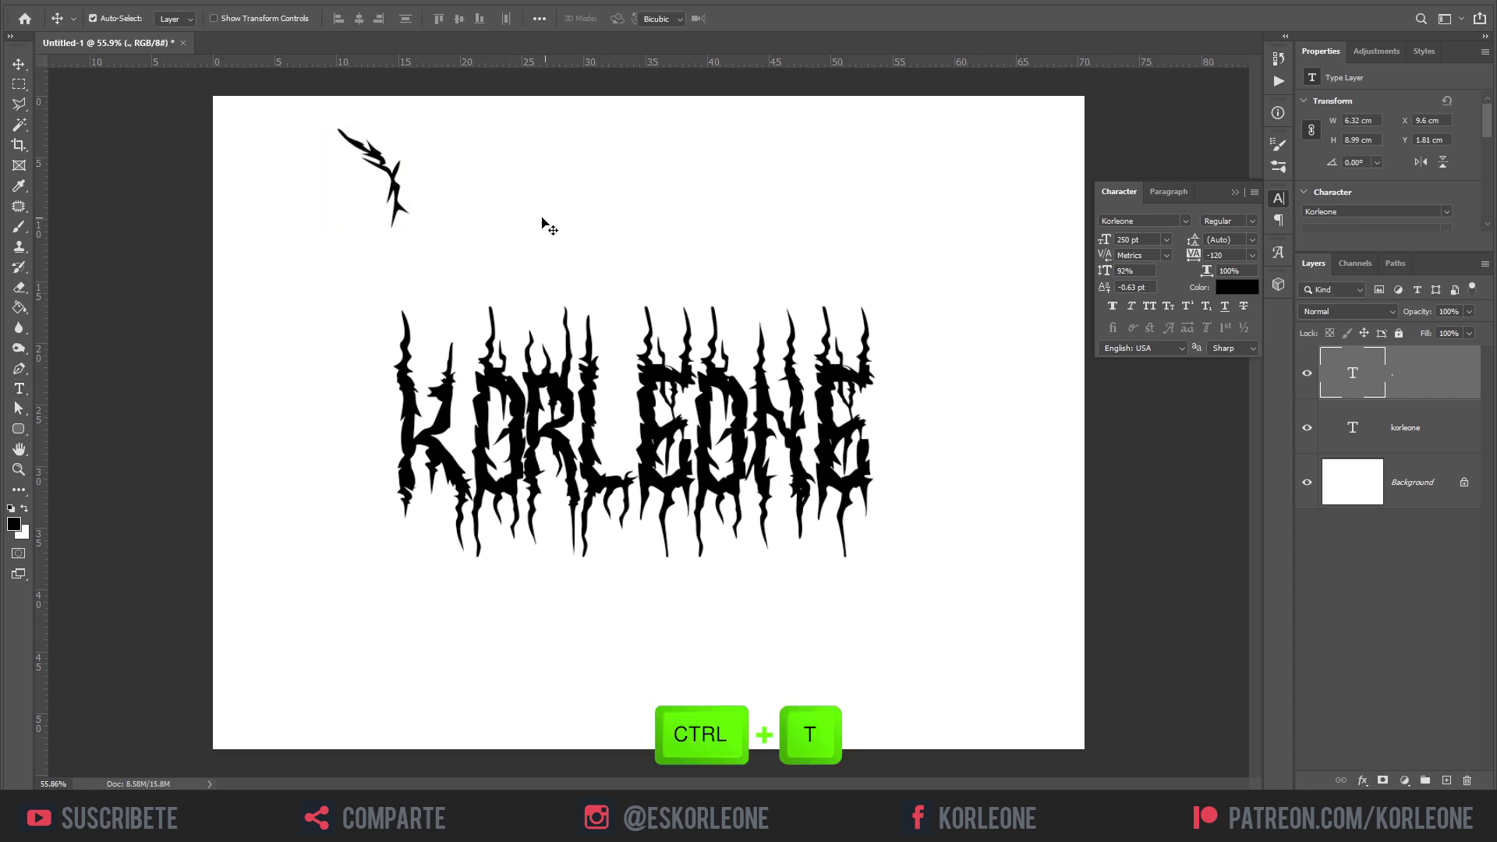
{"action": "key", "text": "ctrl+t"}
{"action": "left_click_drag", "start_coordinate": [411, 227], "coordinate": [433, 264]}
{"action": "key", "text": "Return"}
{"action": "left_click_drag", "start_coordinate": [574, 184], "coordinate": [566, 358]}
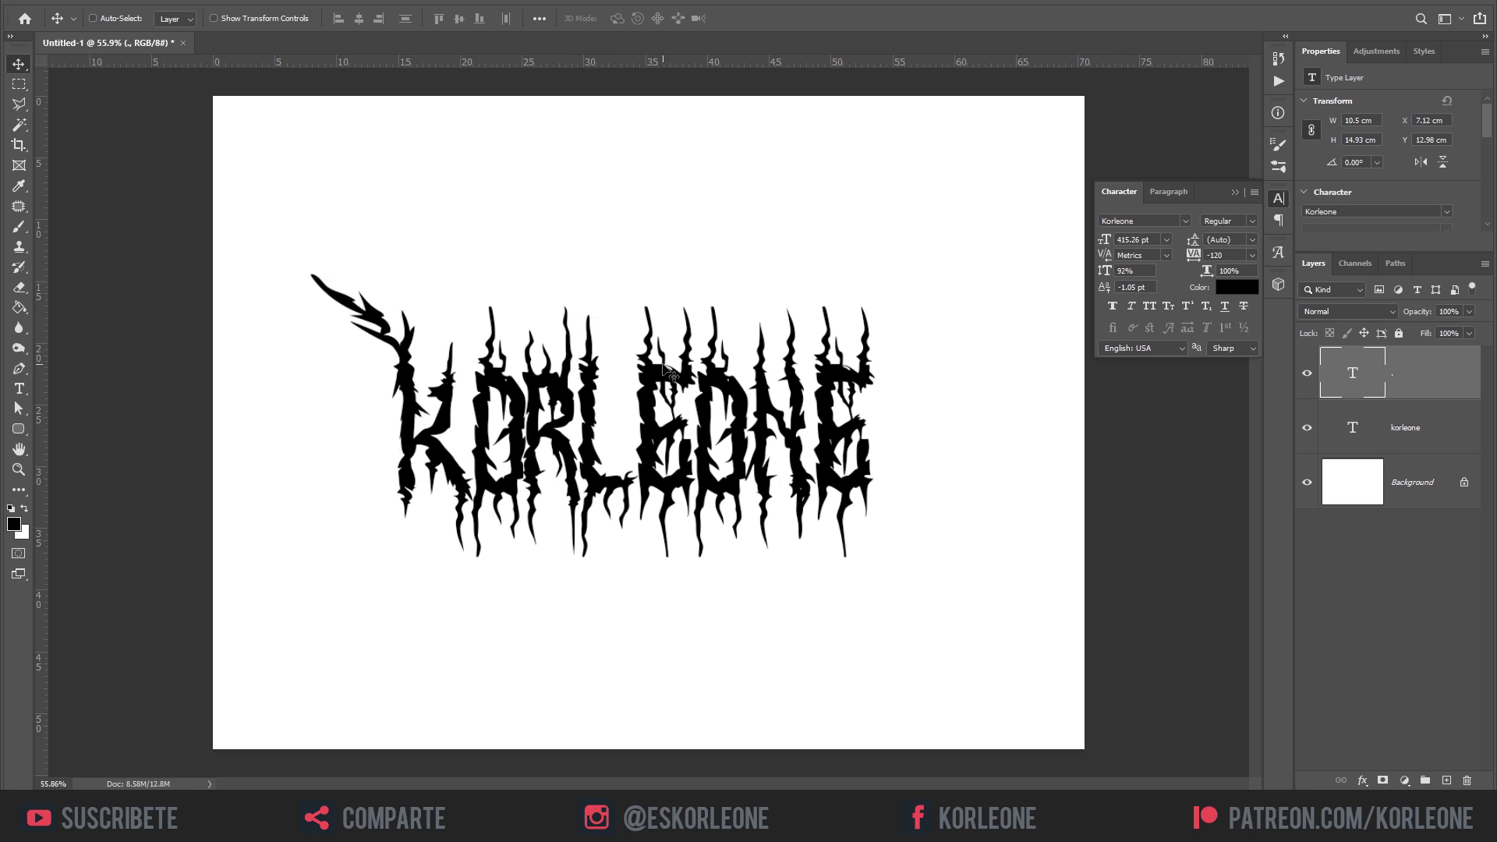
Consult the ornament chart in Photos, then add a ":" ornament as a new text layer above the word in Photoshop.
{"action": "left_click", "coordinate": [889, 827]}
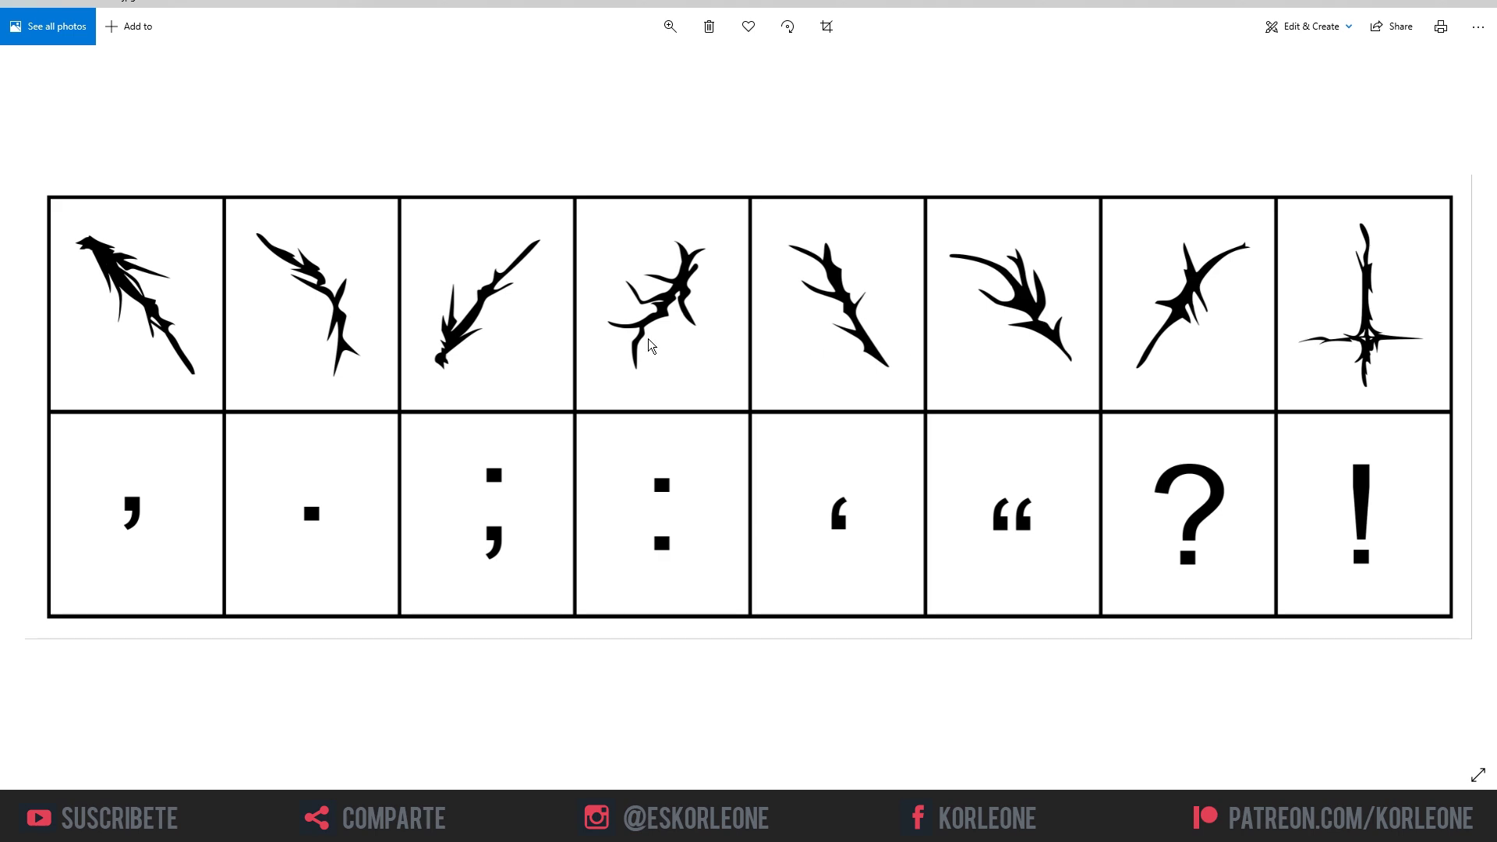
{"action": "key", "text": "ctrl"}
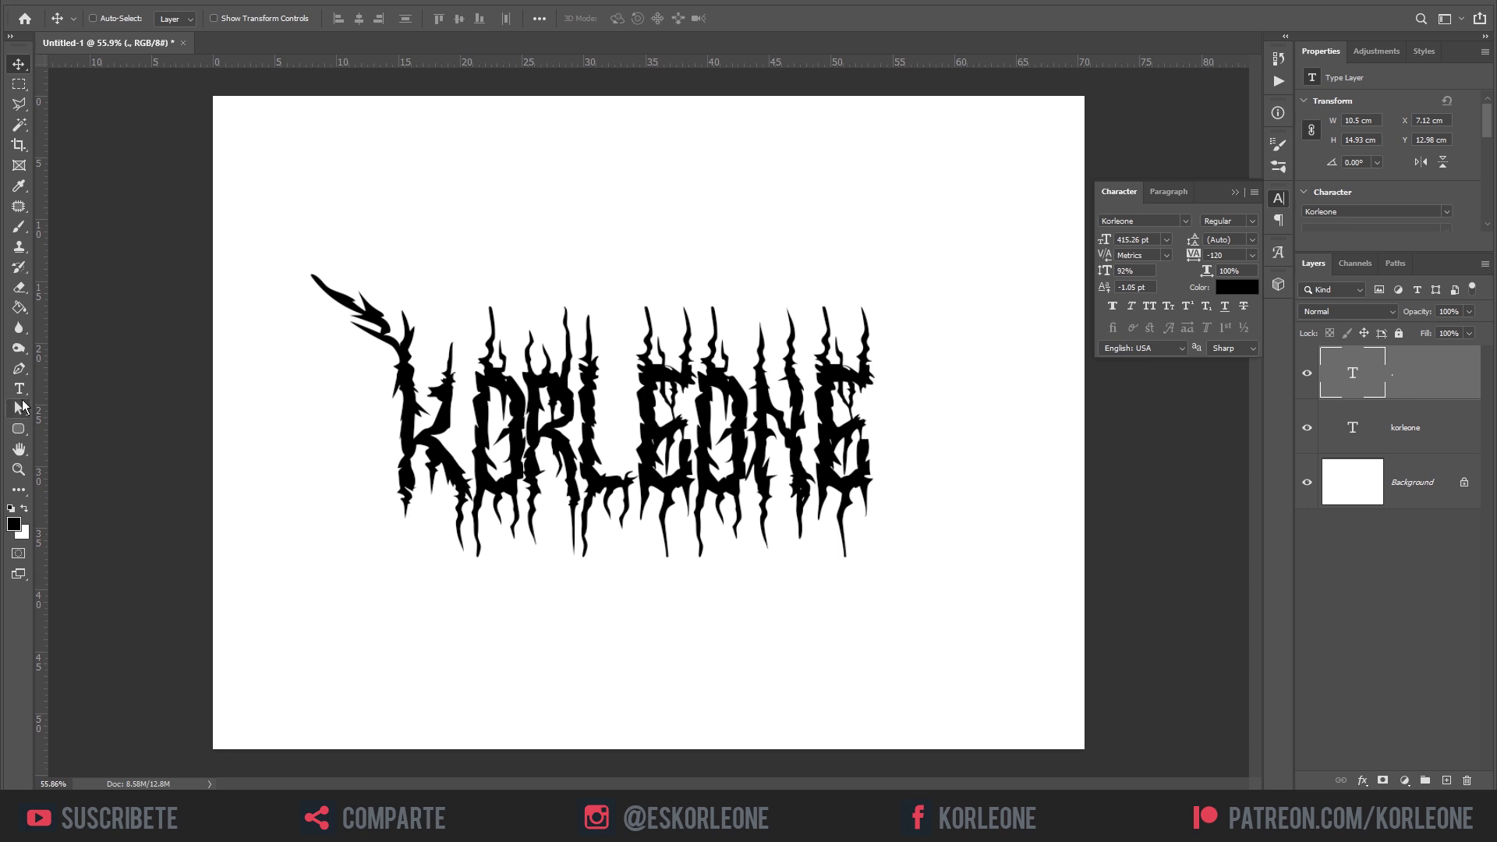
{"action": "left_click", "coordinate": [20, 388]}
{"action": "left_click", "coordinate": [568, 205]}
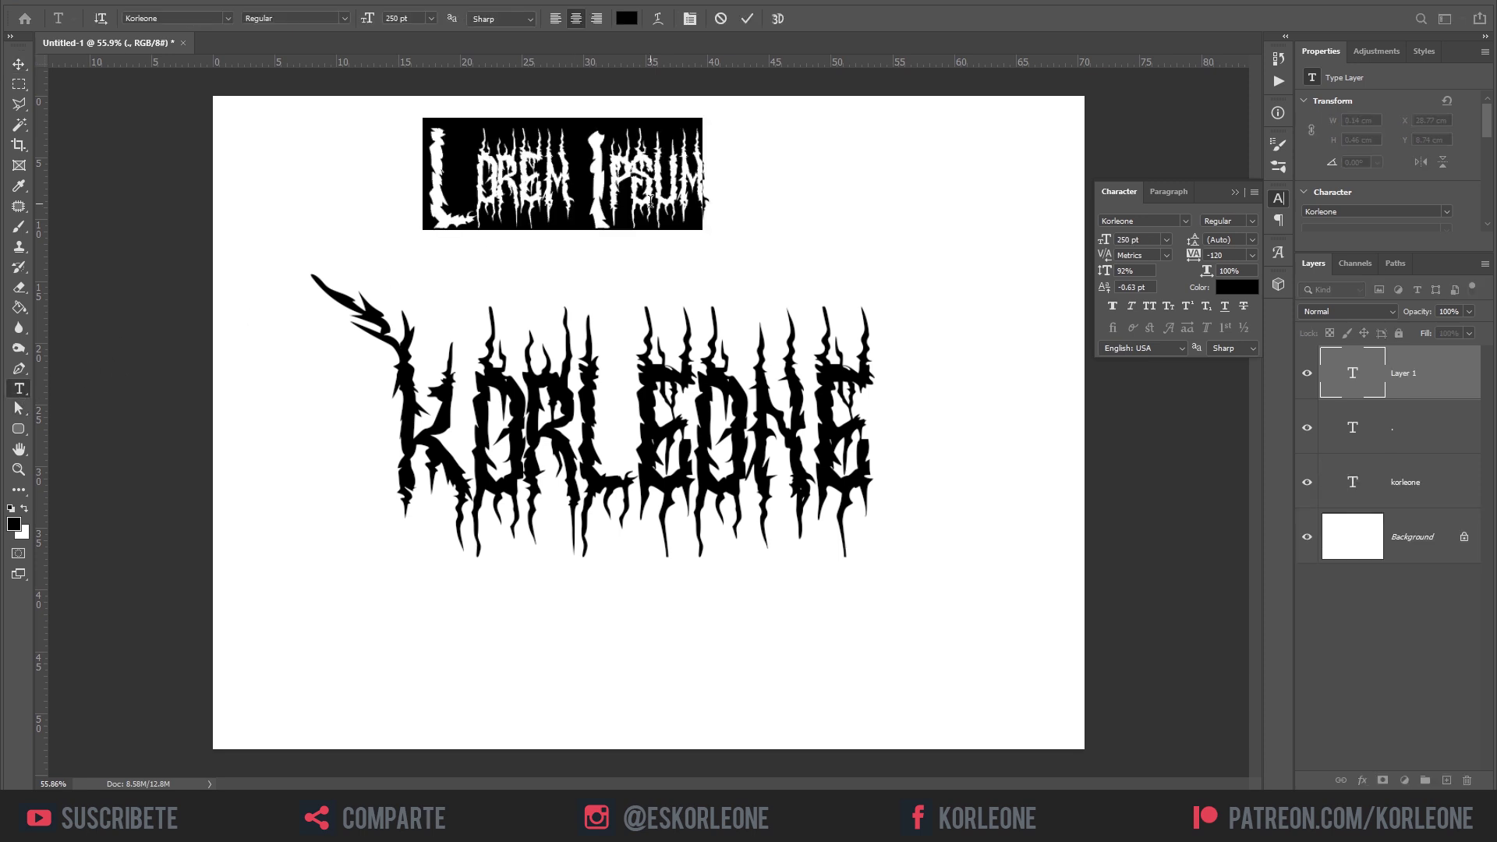
{"action": "key", "text": "BackSpace"}
{"action": "type", "text": ","}
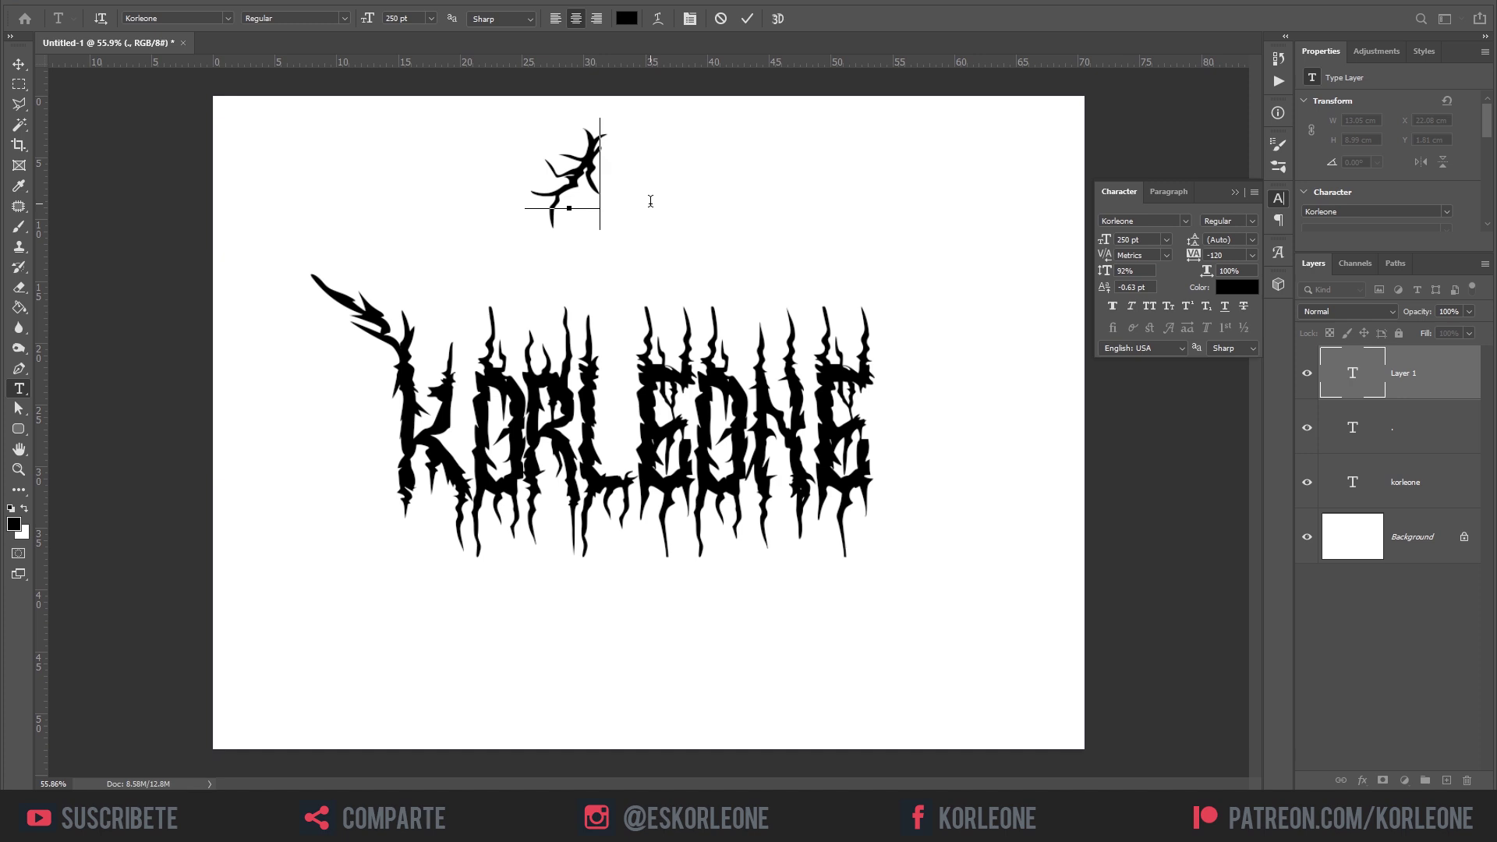
{"action": "key", "text": "ctrl+Return"}
Attach the ":" ornament to the lower-left end of the K and enlarge it proportionally to about 356 pt.
{"action": "key", "text": "v"}
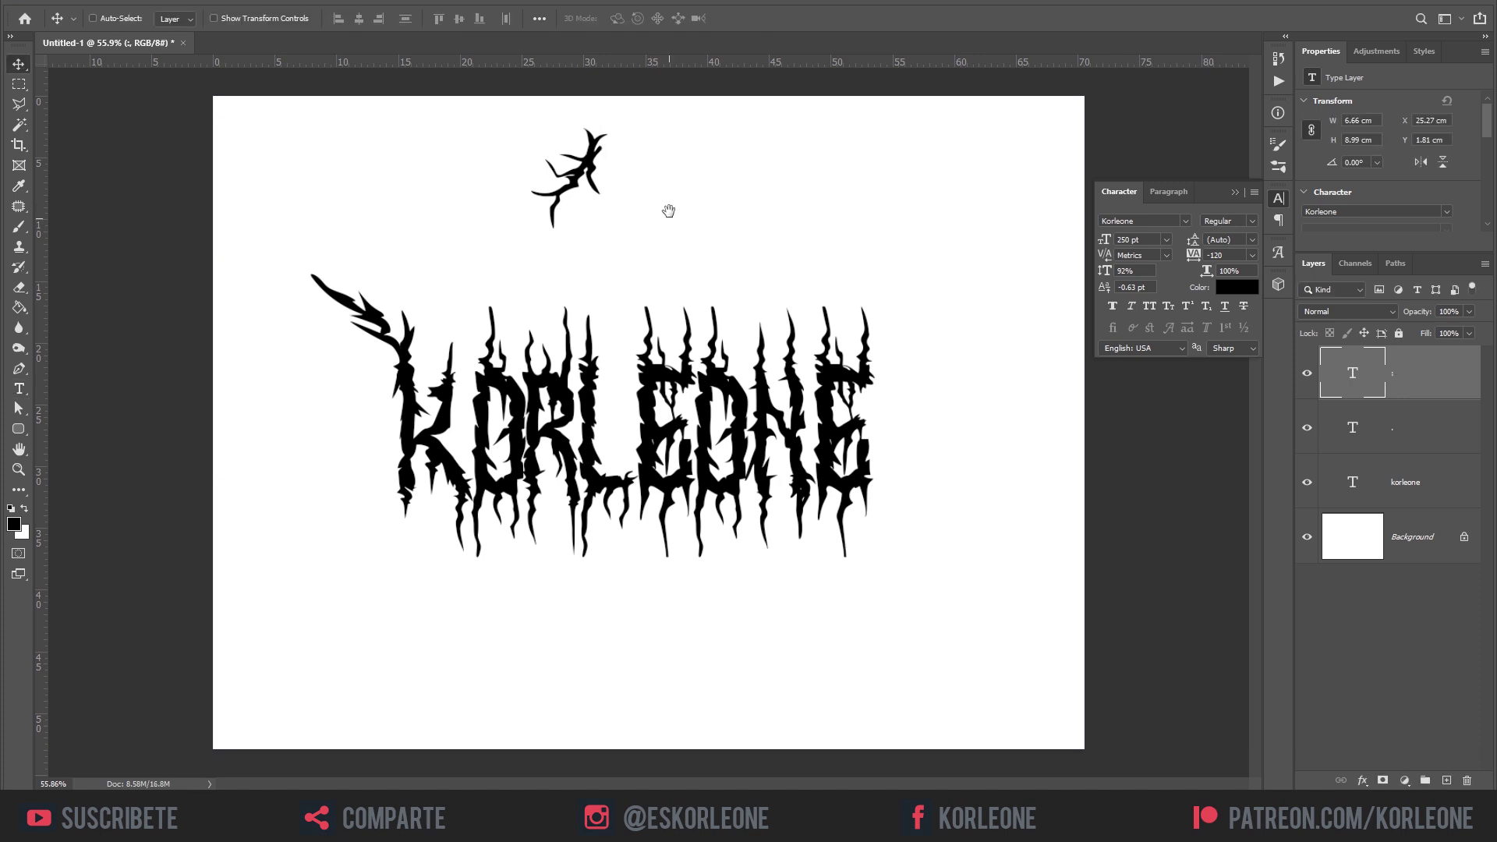
{"action": "left_click_drag", "start_coordinate": [667, 166], "coordinate": [475, 512]}
{"action": "key", "text": "ctrl+t"}
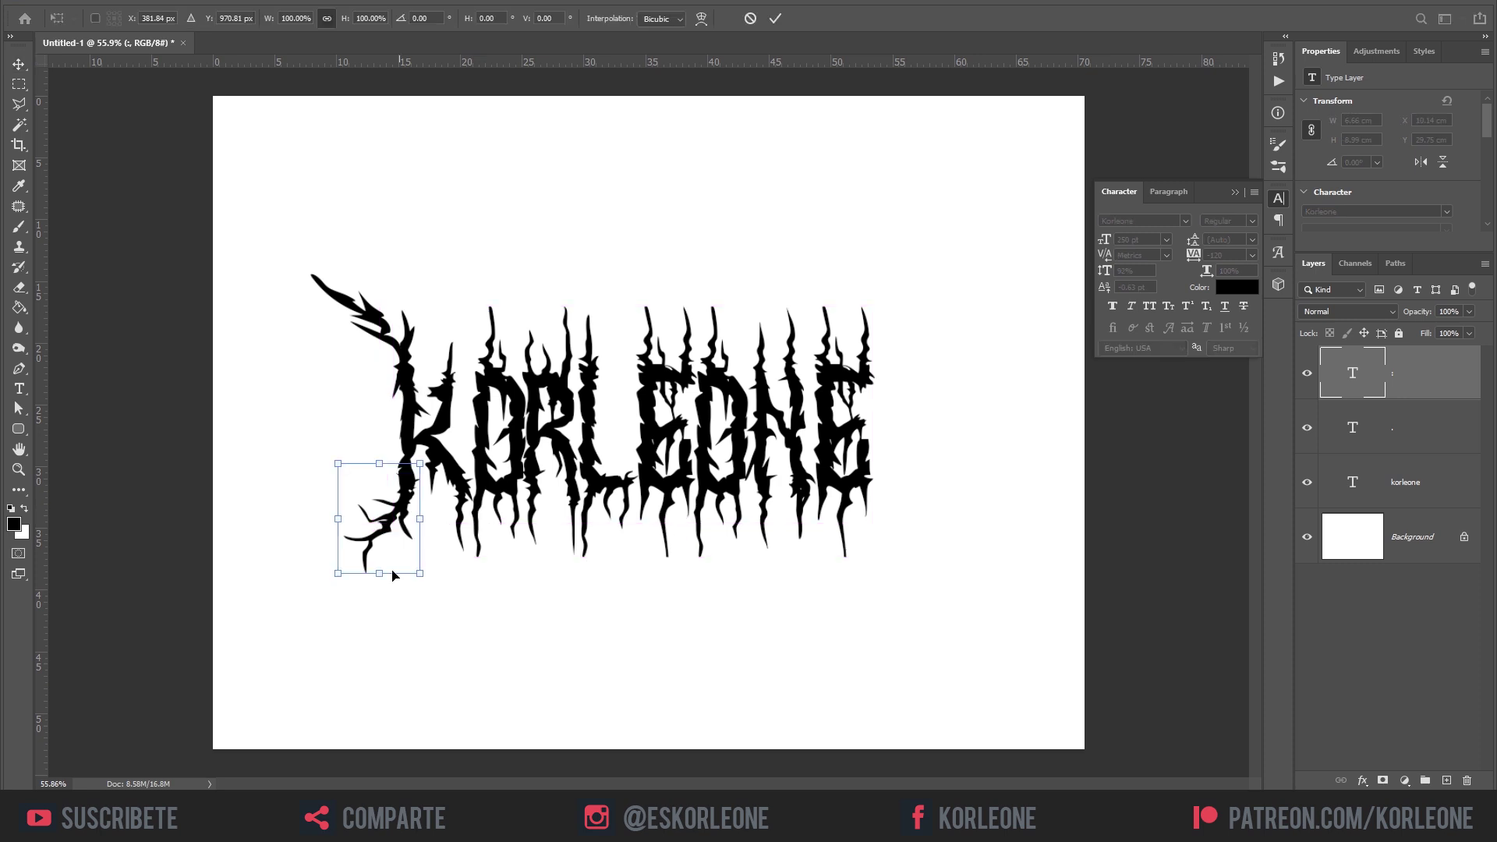
{"action": "left_click_drag", "start_coordinate": [341, 575], "coordinate": [304, 620]}
{"action": "key", "text": "Return"}
{"action": "left_click_drag", "start_coordinate": [472, 567], "coordinate": [482, 539]}
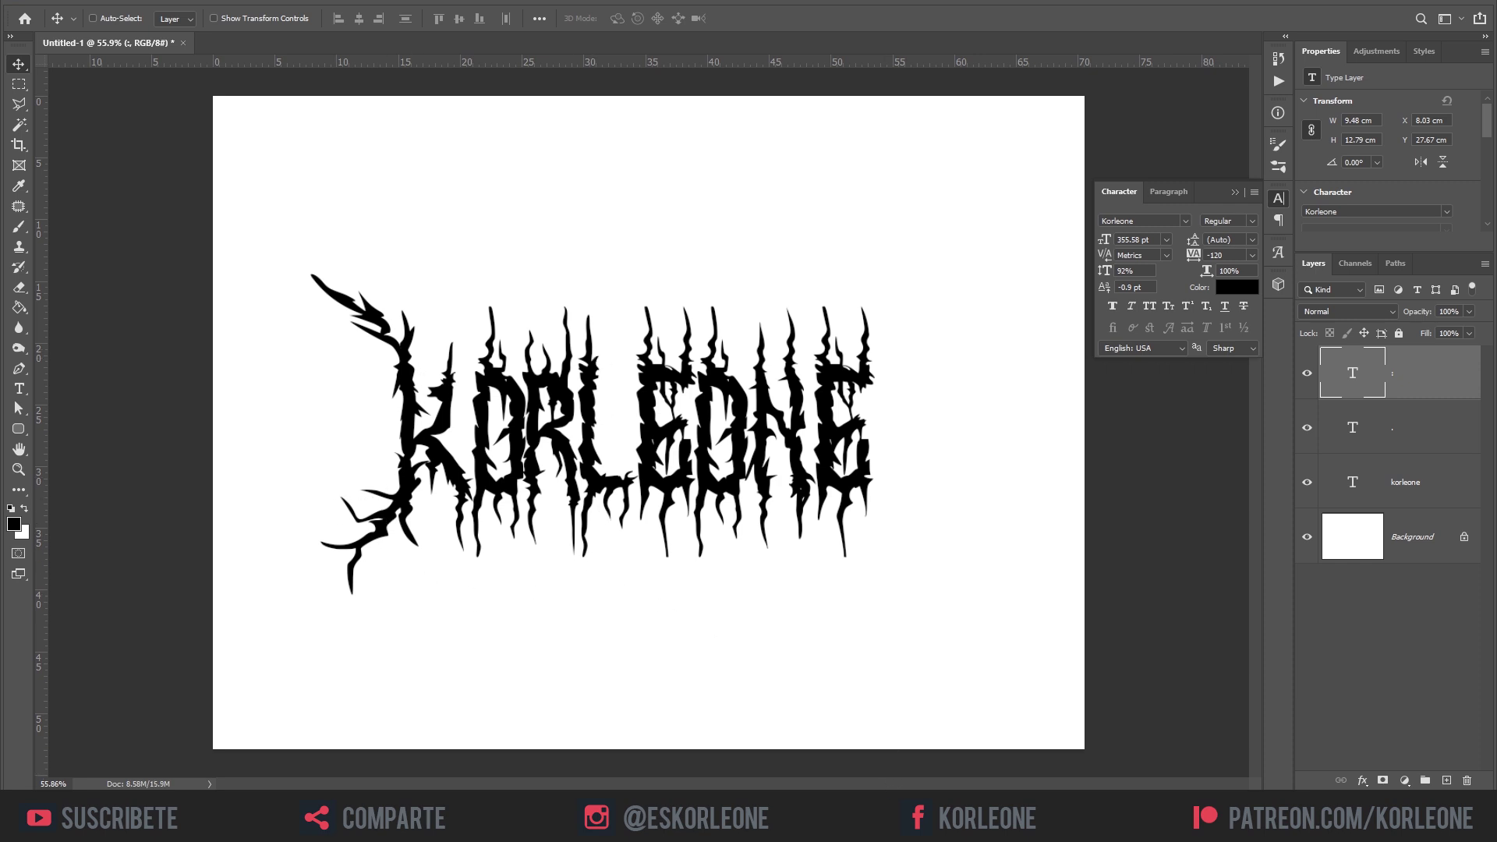
Check the ornament chart in Photos again and add a "?" ornament as a new text layer above the word in Photoshop.
{"action": "key", "text": "alt+Tab"}
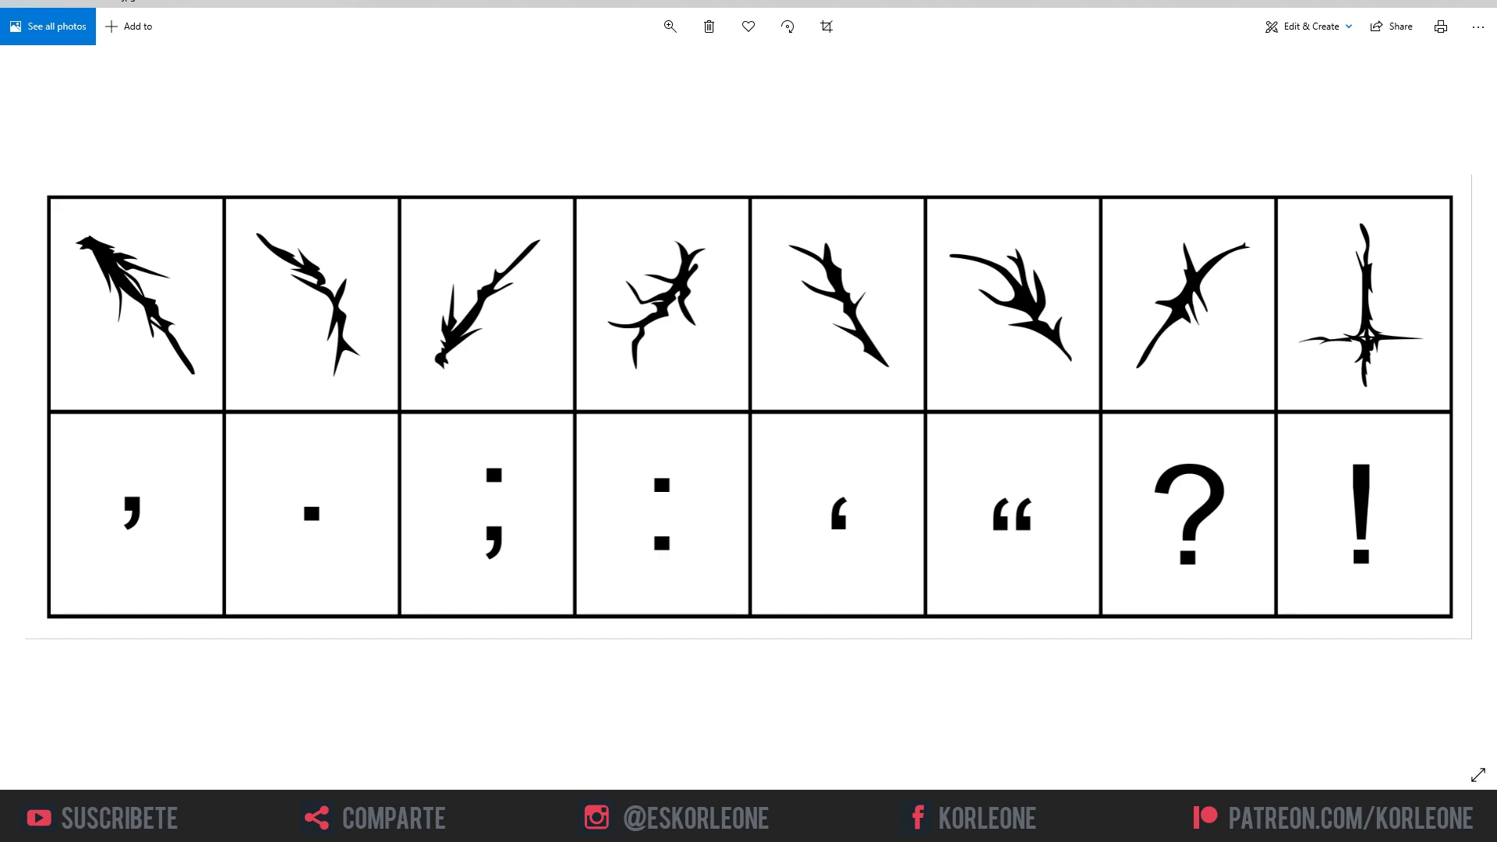
{"action": "key", "text": "alt+Tab"}
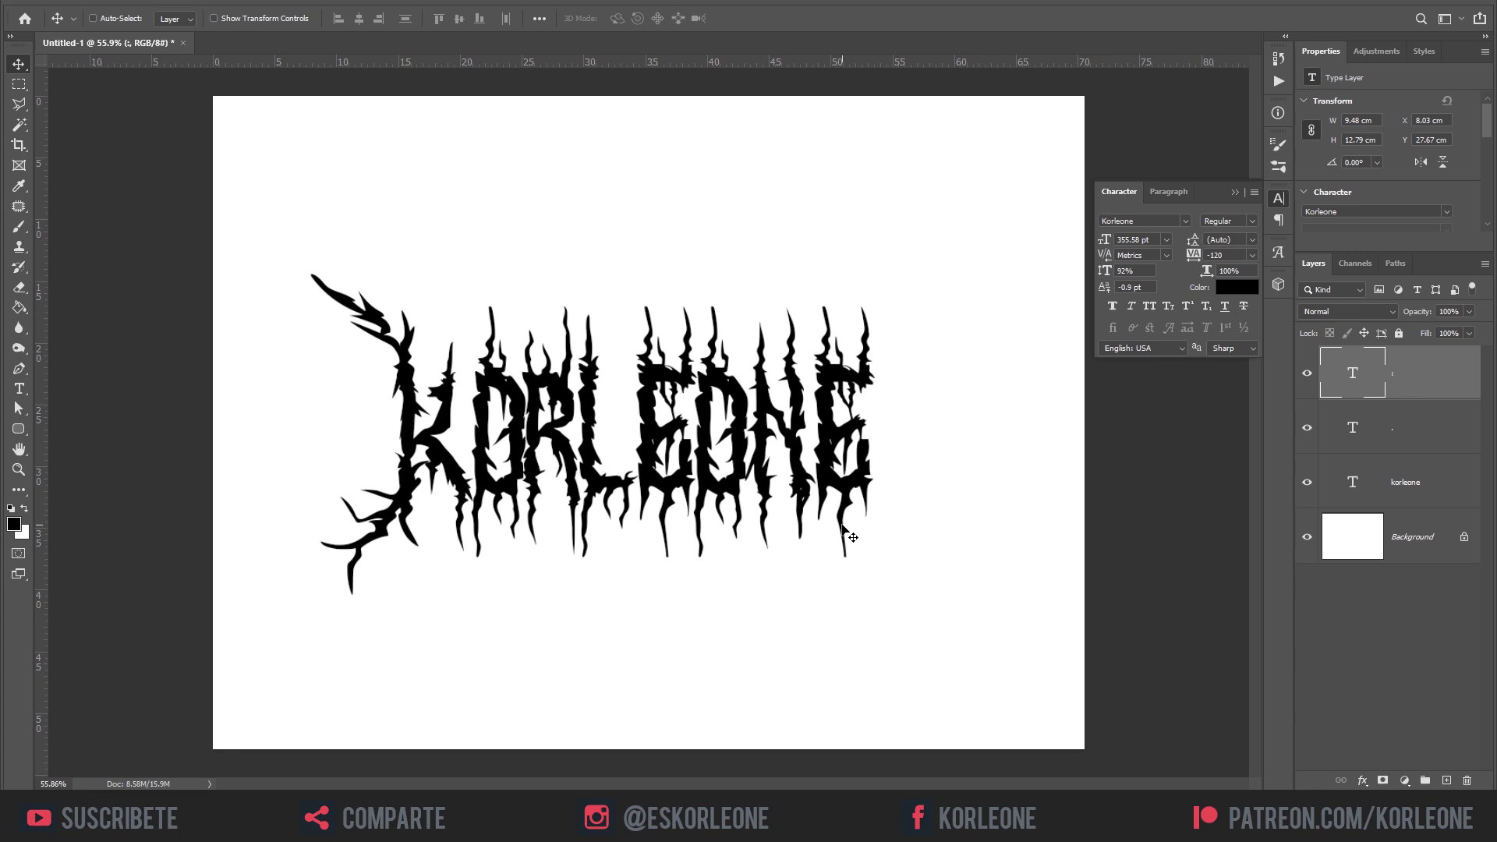
{"action": "left_click", "coordinate": [19, 389]}
{"action": "left_click", "coordinate": [575, 200]}
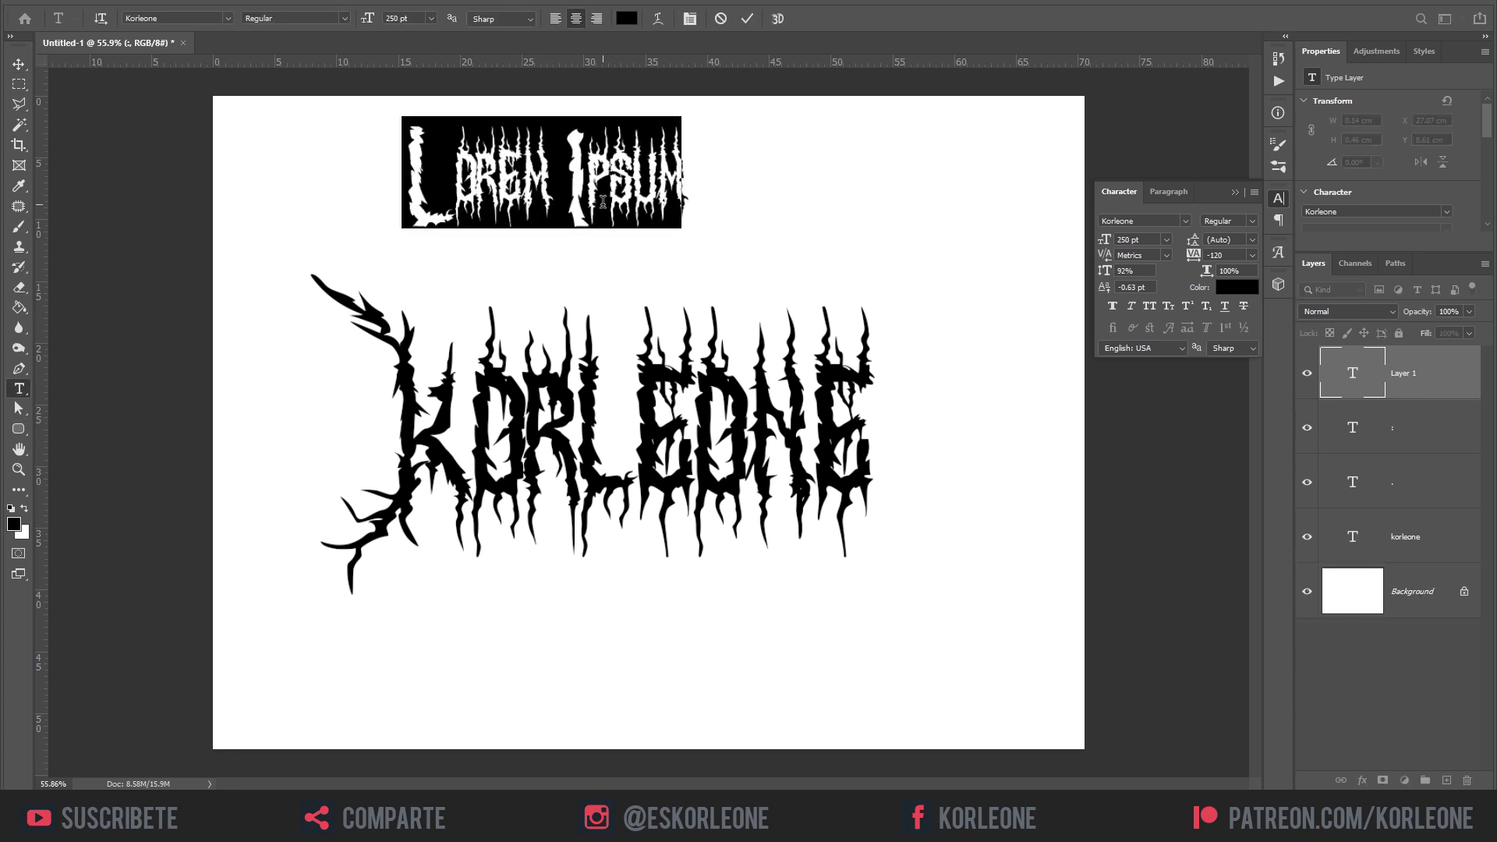
{"action": "type", "text": "/"}
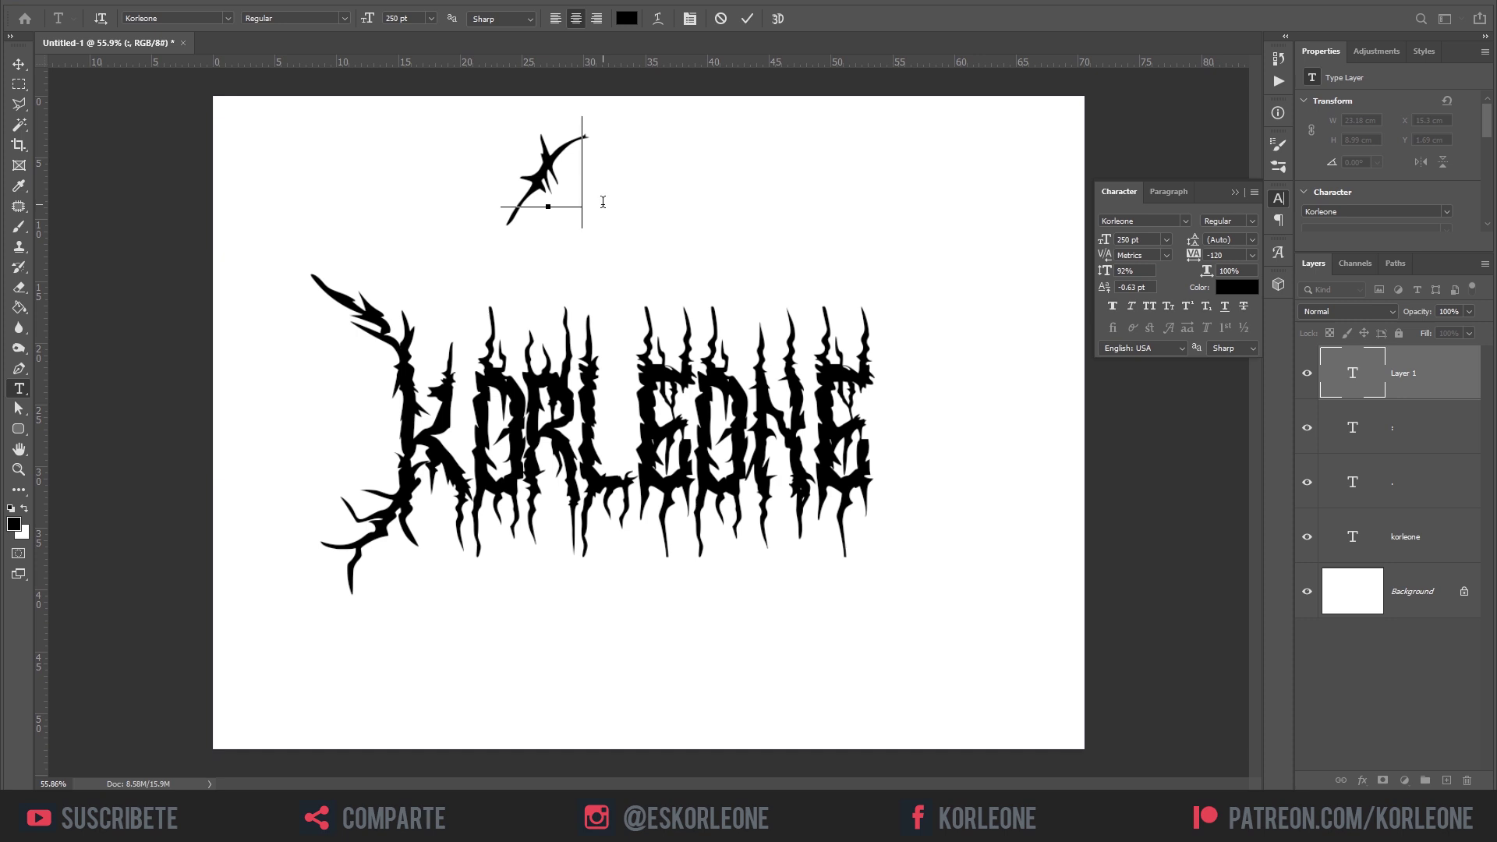
{"action": "key", "text": "ctrl+Return"}
Rotate the "?" ornament about 94°, enlarge it to about 161%, and attach it to the left side of the K's stem.
{"action": "left_click", "coordinate": [19, 64]}
{"action": "left_click_drag", "start_coordinate": [510, 150], "coordinate": [482, 241]}
{"action": "left_click_drag", "start_coordinate": [569, 254], "coordinate": [584, 353]}
{"action": "key", "text": "ctrl+t"}
{"action": "key", "text": "ctrl+z"}
{"action": "key", "text": "ctrl+z"}
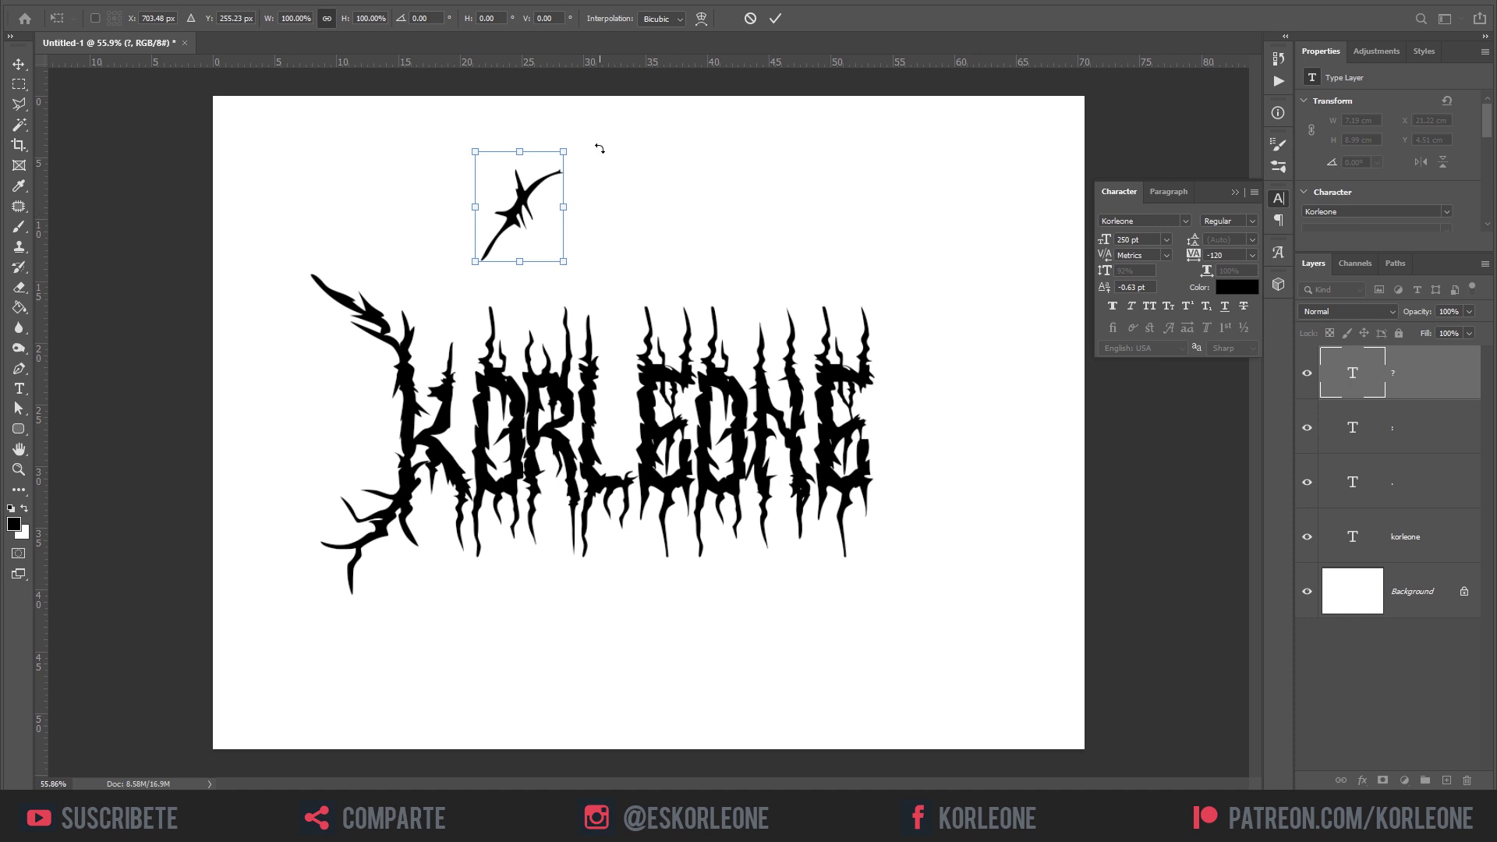
{"action": "left_click_drag", "start_coordinate": [600, 148], "coordinate": [584, 343]}
{"action": "left_click_drag", "start_coordinate": [572, 240], "coordinate": [408, 402]}
{"action": "left_click_drag", "start_coordinate": [519, 351], "coordinate": [506, 295]}
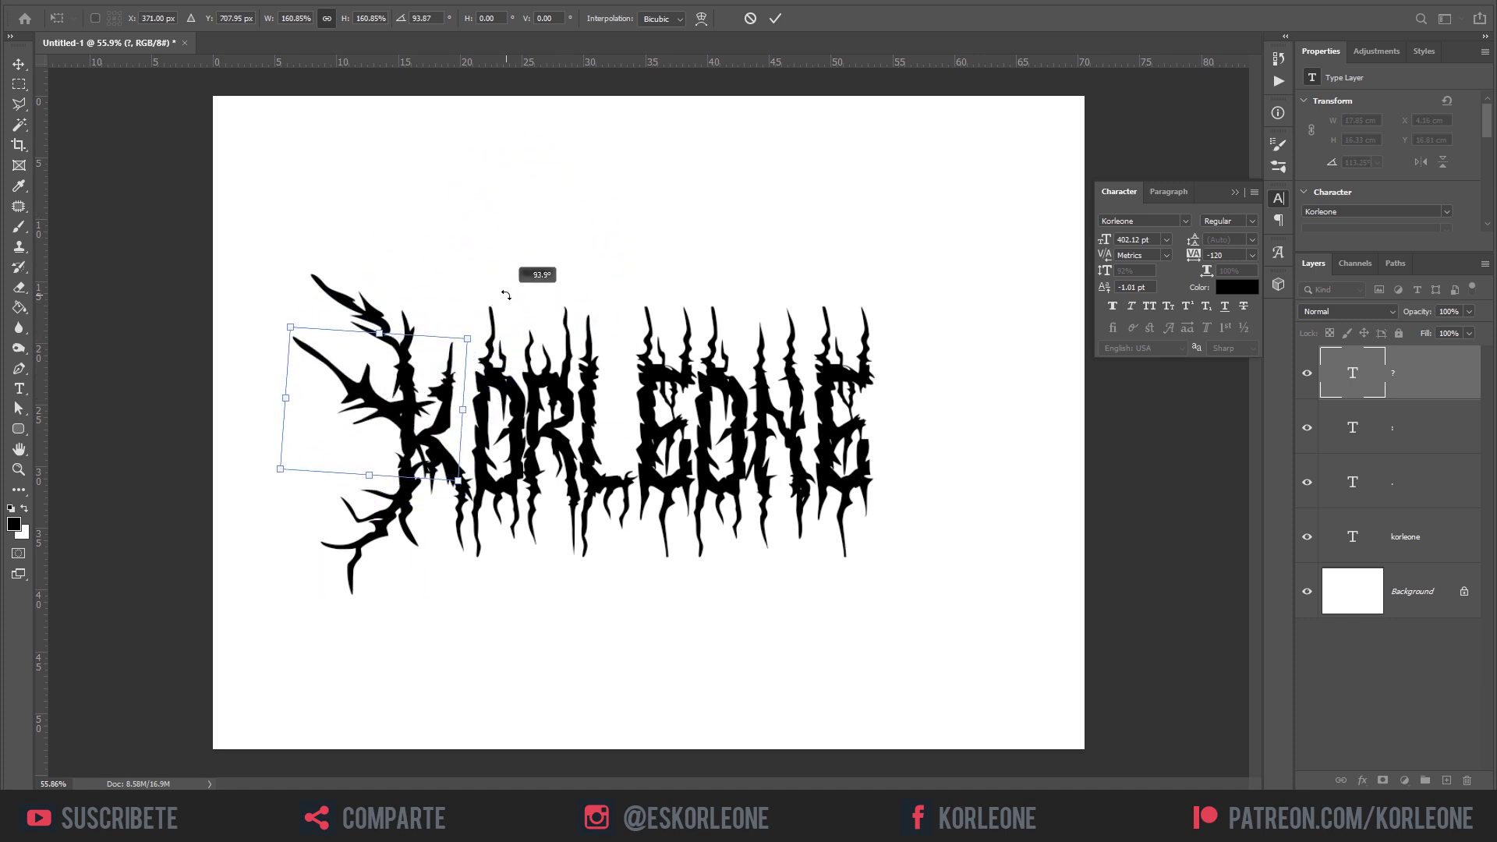
{"action": "key", "text": "Return"}
{"action": "left_click_drag", "start_coordinate": [543, 442], "coordinate": [566, 482]}
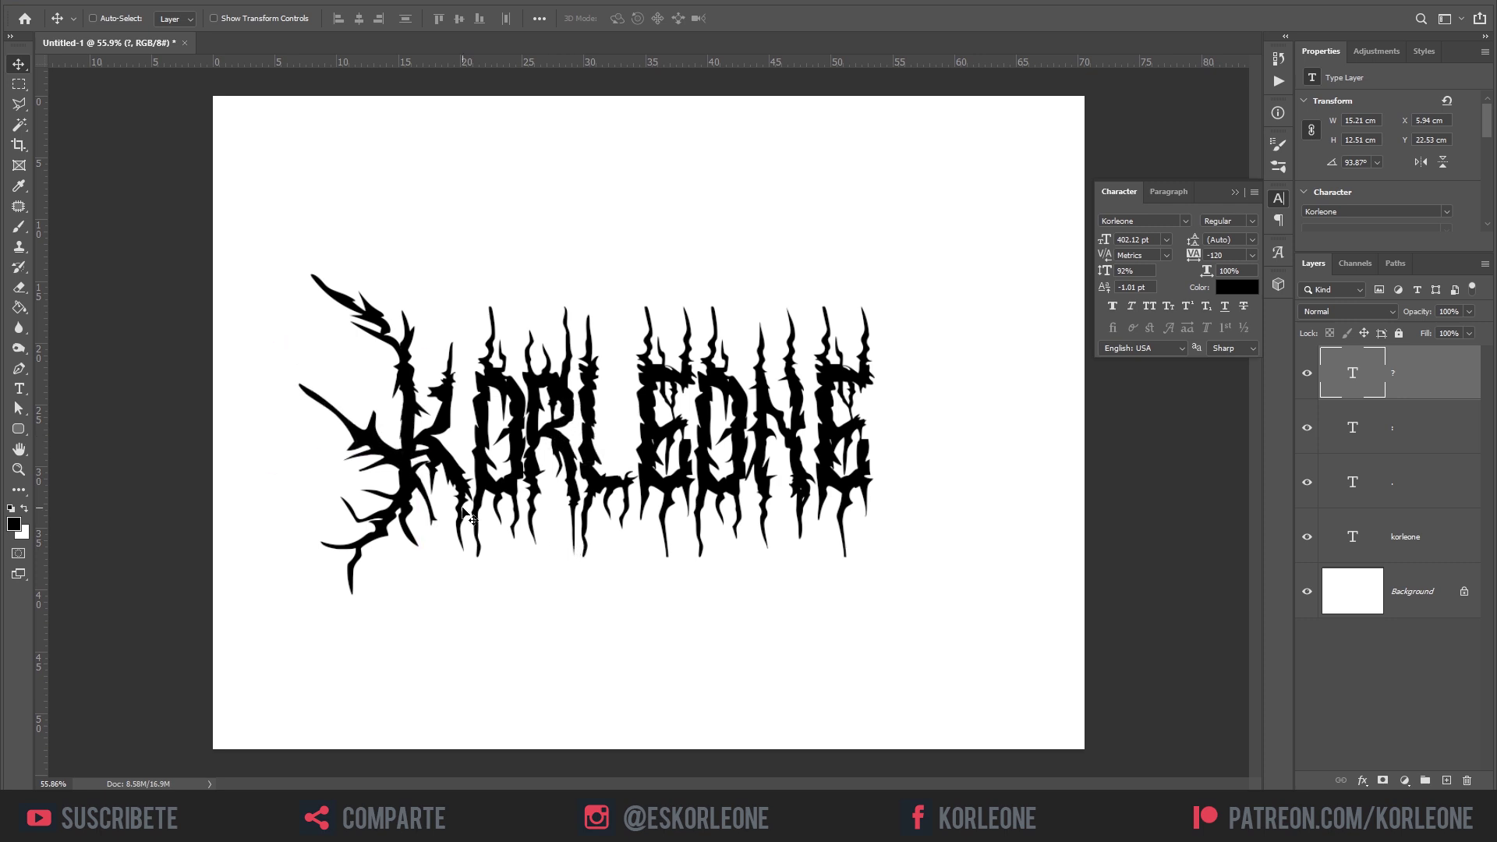
{"action": "left_click_drag", "start_coordinate": [464, 513], "coordinate": [491, 450]}
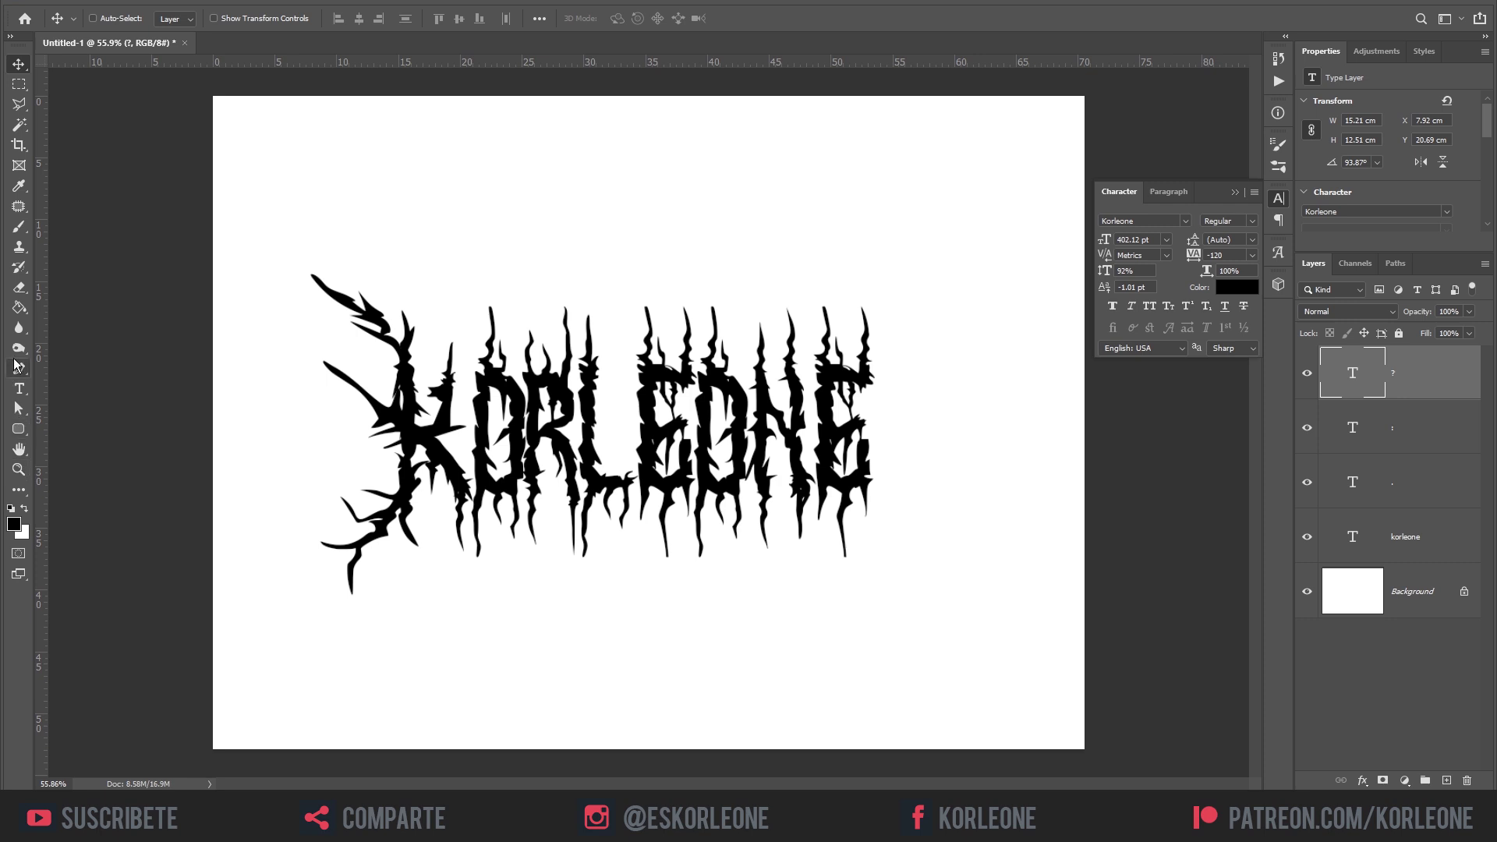
Add a single-quote ornament as a new 250 pt text layer above the word.
{"action": "left_click", "coordinate": [20, 389]}
{"action": "left_click", "coordinate": [559, 221]}
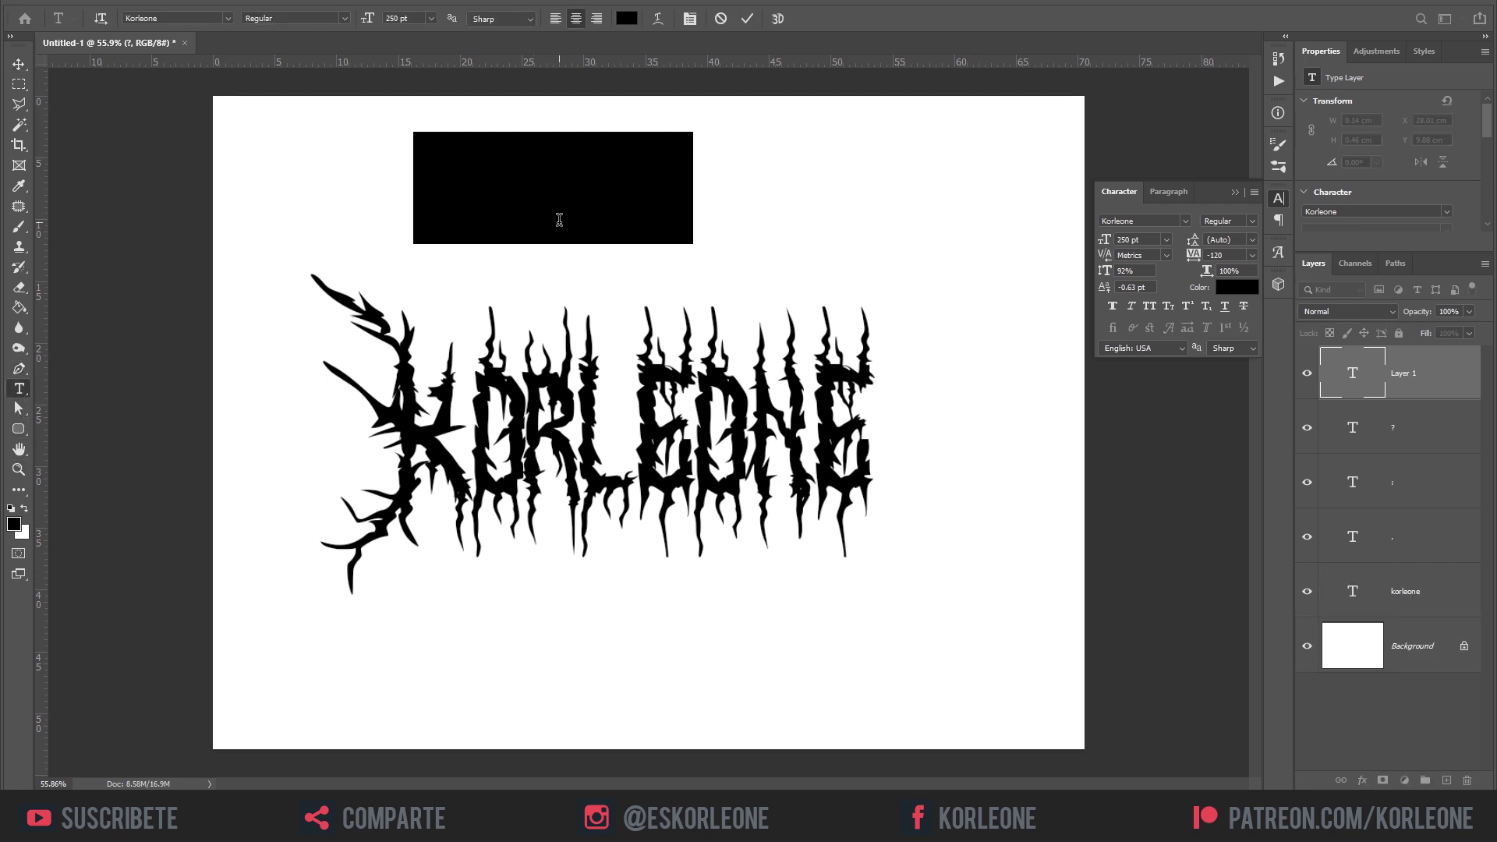
{"action": "type", "text": ","}
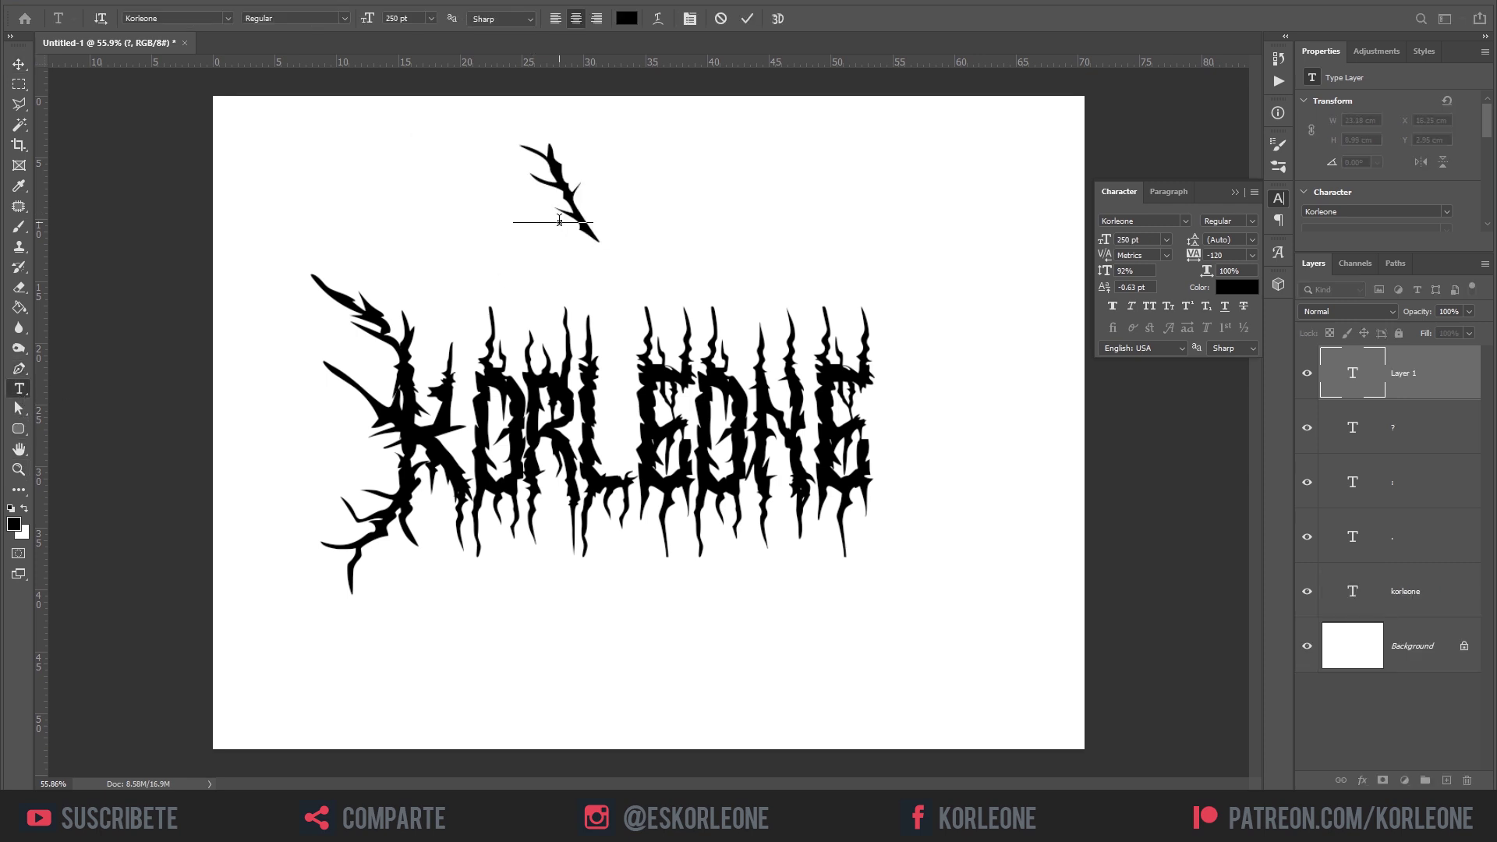
{"action": "key", "text": "ctrl+Return"}
Enlarge the single-quote ornament and attach it to the upper-left of the first O, between the K and the O.
{"action": "key", "text": "ctrl+t"}
{"action": "left_click_drag", "start_coordinate": [625, 227], "coordinate": [588, 295]}
{"action": "key", "text": "Return"}
{"action": "left_click_drag", "start_coordinate": [676, 184], "coordinate": [588, 305]}
{"action": "left_click_drag", "start_coordinate": [590, 357], "coordinate": [598, 413]}
{"action": "key", "text": "ctrl+t"}
{"action": "left_click_drag", "start_coordinate": [594, 296], "coordinate": [527, 240]}
{"action": "key", "text": "Return"}
{"action": "mouse_move", "coordinate": [751, 418]}
{"action": "left_mouse_down"}
{"action": "mouse_move", "coordinate": [758, 445]}
{"action": "mouse_move", "coordinate": [750, 429]}
{"action": "left_mouse_up"}
{"action": "key", "text": "Return"}
Add a "," ornament as a new 250 pt text layer above the word.
{"action": "key", "text": "t"}
{"action": "left_click", "coordinate": [549, 200]}
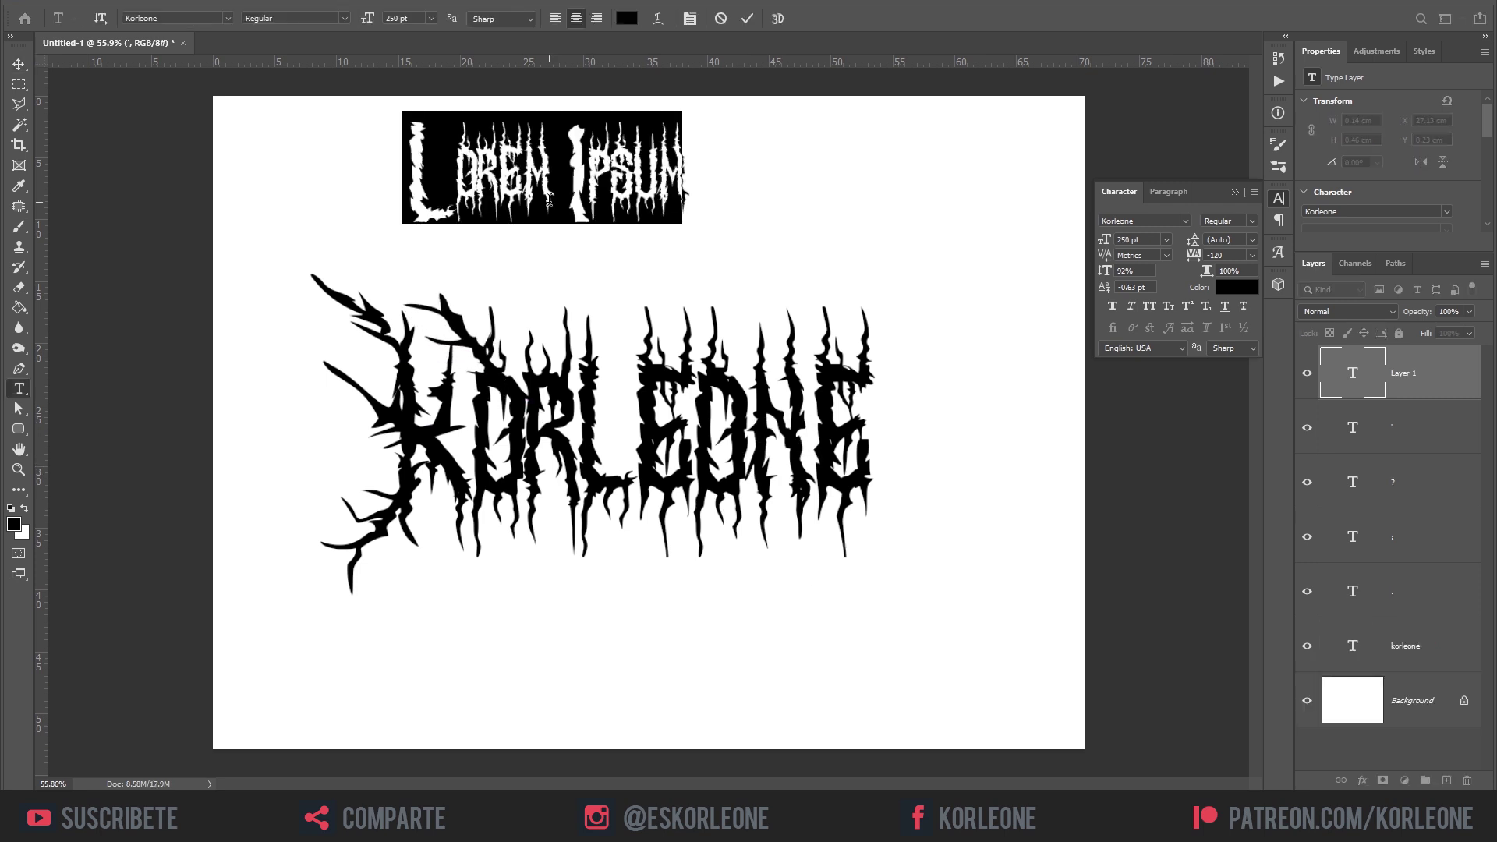
{"action": "type", "text": ","}
{"action": "key", "text": "ctrl+Return"}
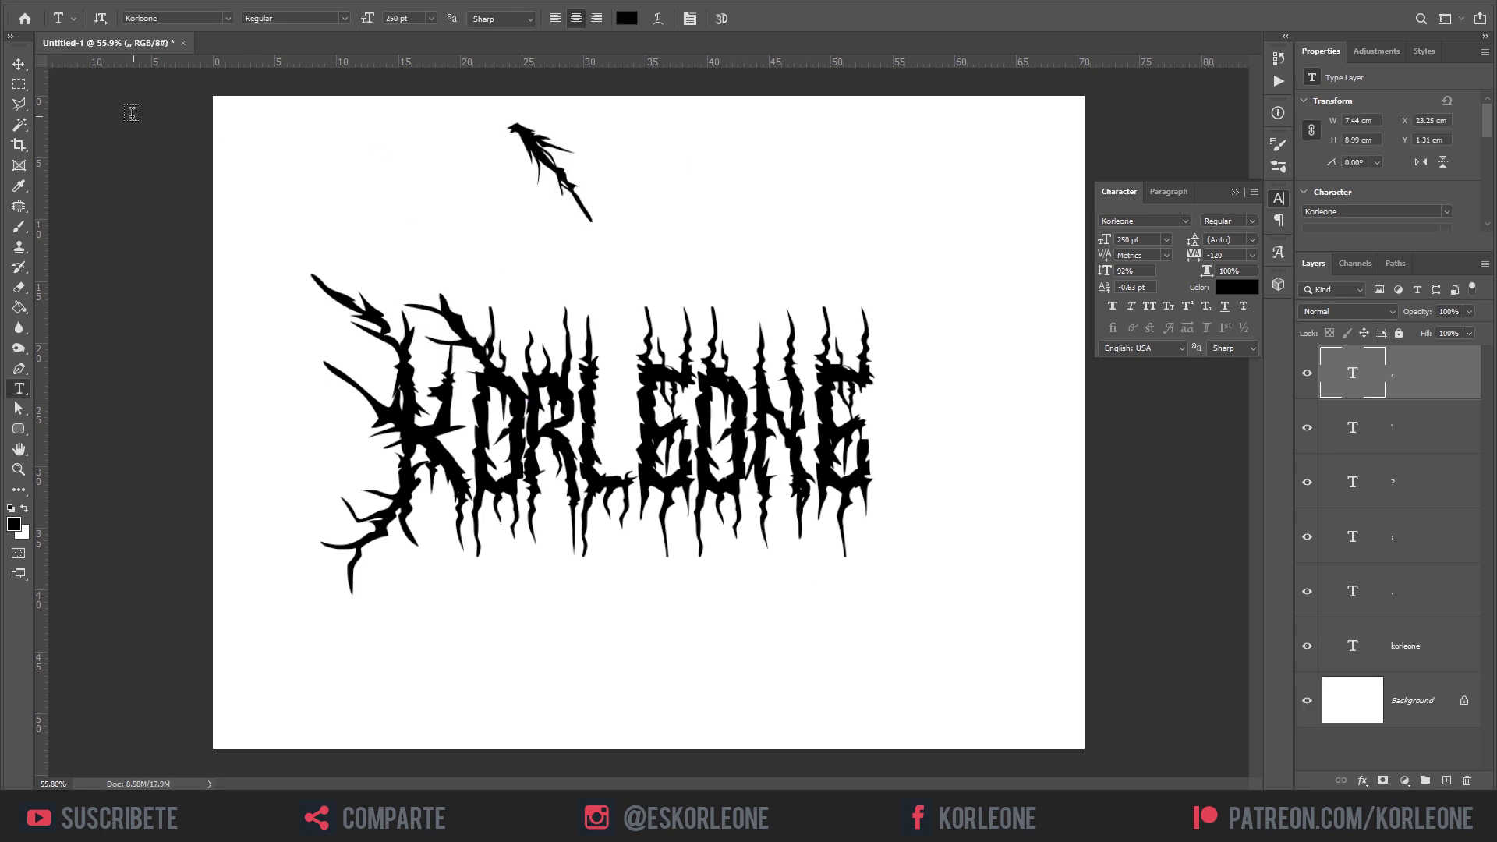
Flip the "," ornament horizontally, enlarge it to about 340 pt, and rotate it to hang below the first O's lower left.
{"action": "key", "text": "v"}
{"action": "left_click_drag", "start_coordinate": [659, 207], "coordinate": [706, 248]}
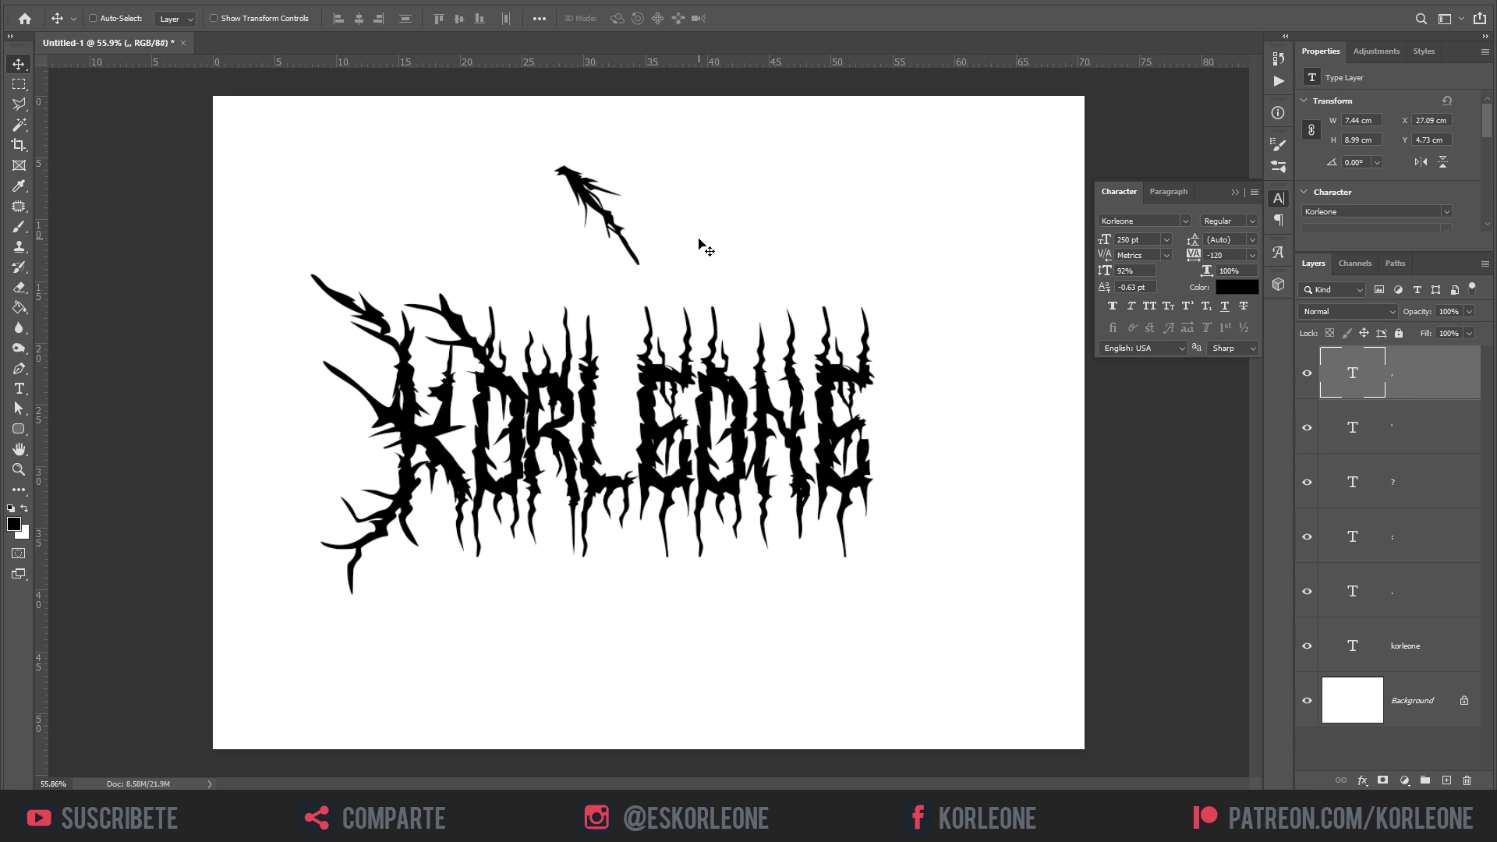
{"action": "key", "text": "ctrl+t"}
{"action": "right_click", "coordinate": [613, 212]}
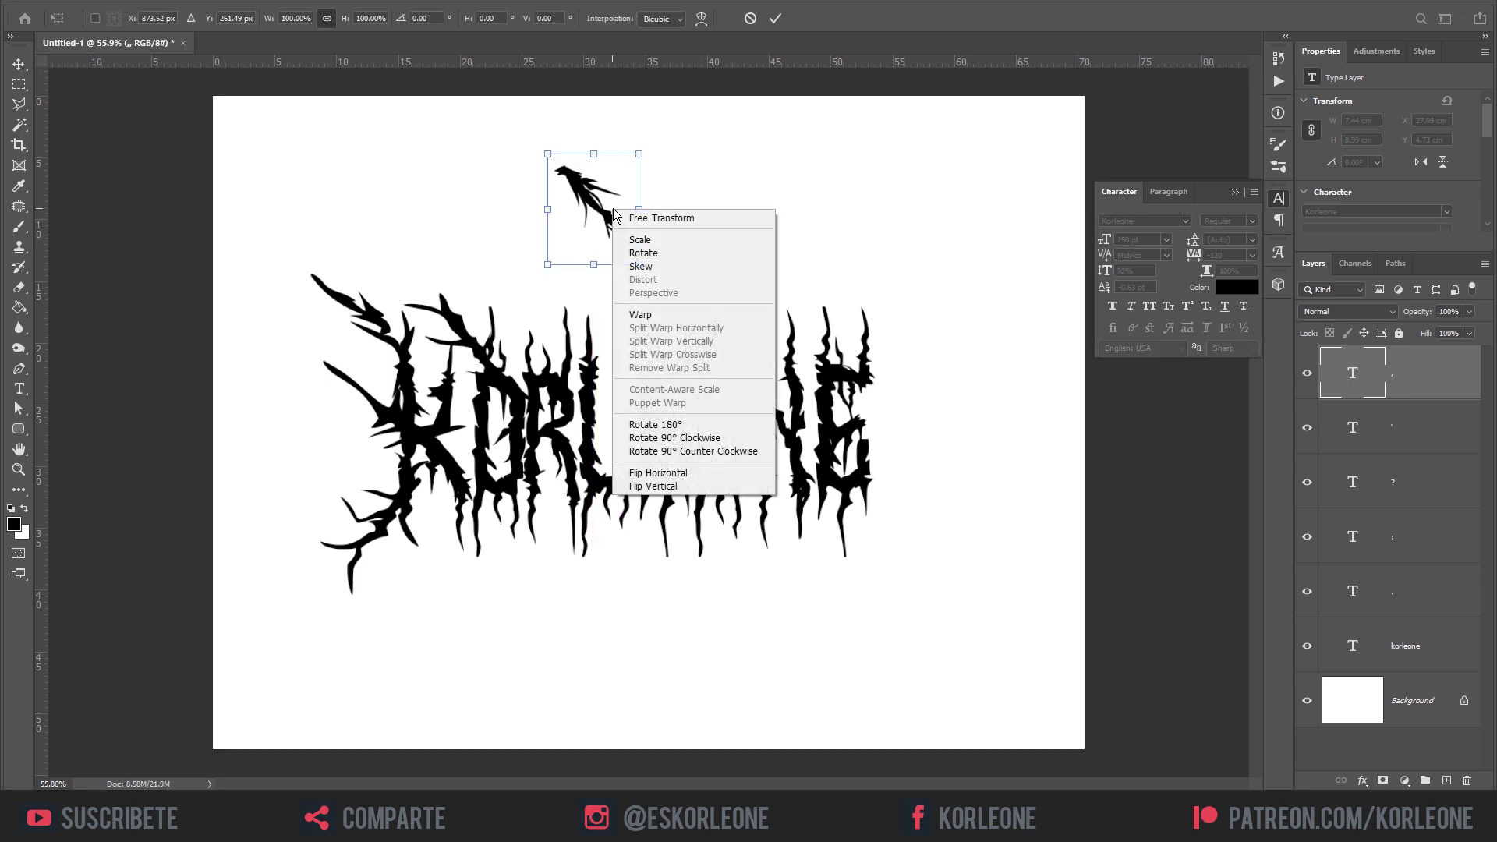
{"action": "left_click", "coordinate": [685, 474]}
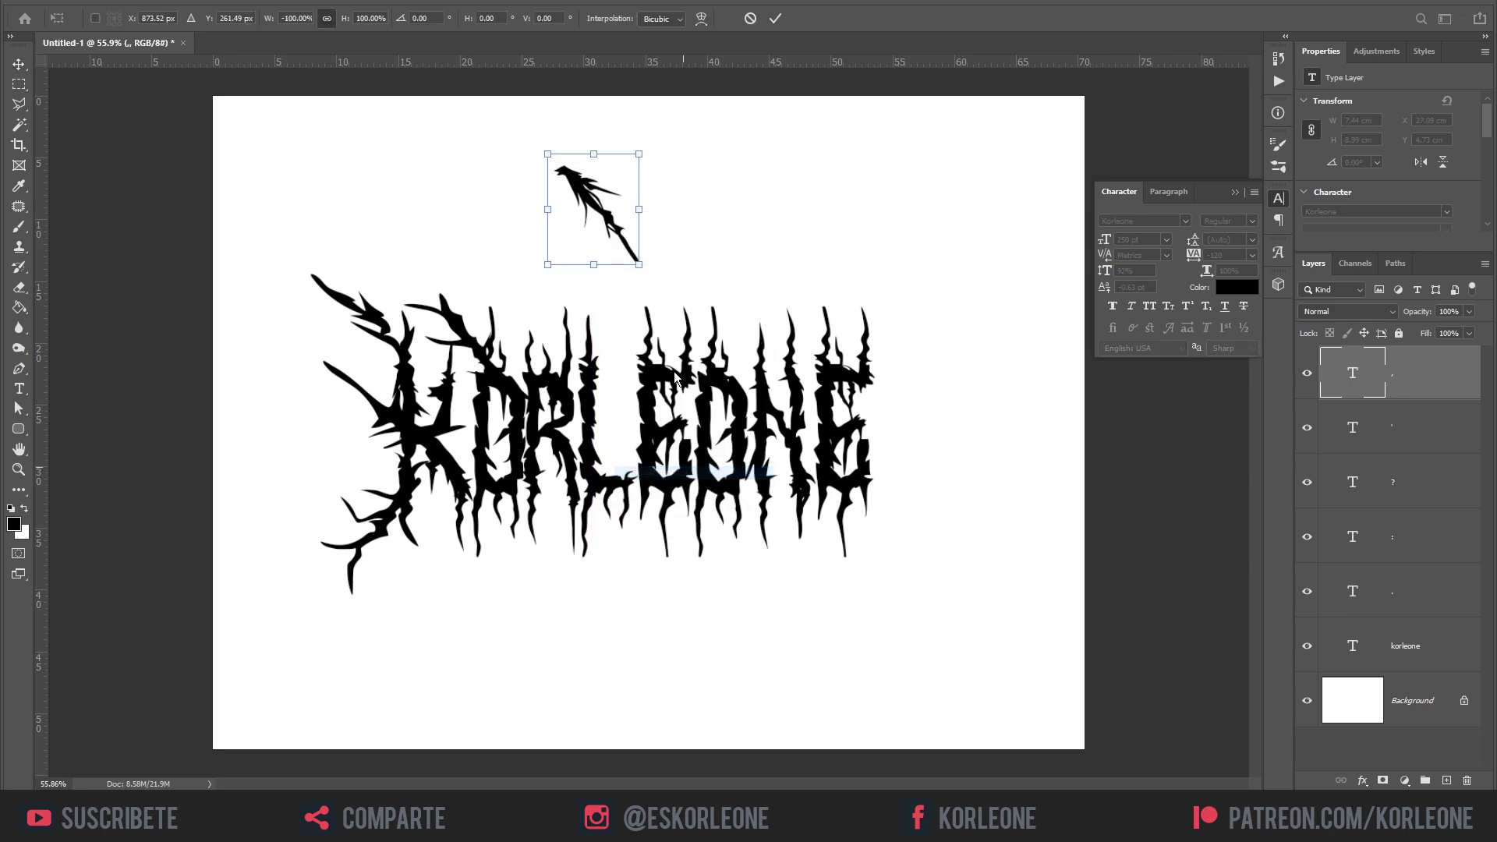
{"action": "left_click_drag", "start_coordinate": [641, 269], "coordinate": [566, 542]}
{"action": "key", "text": "Return"}
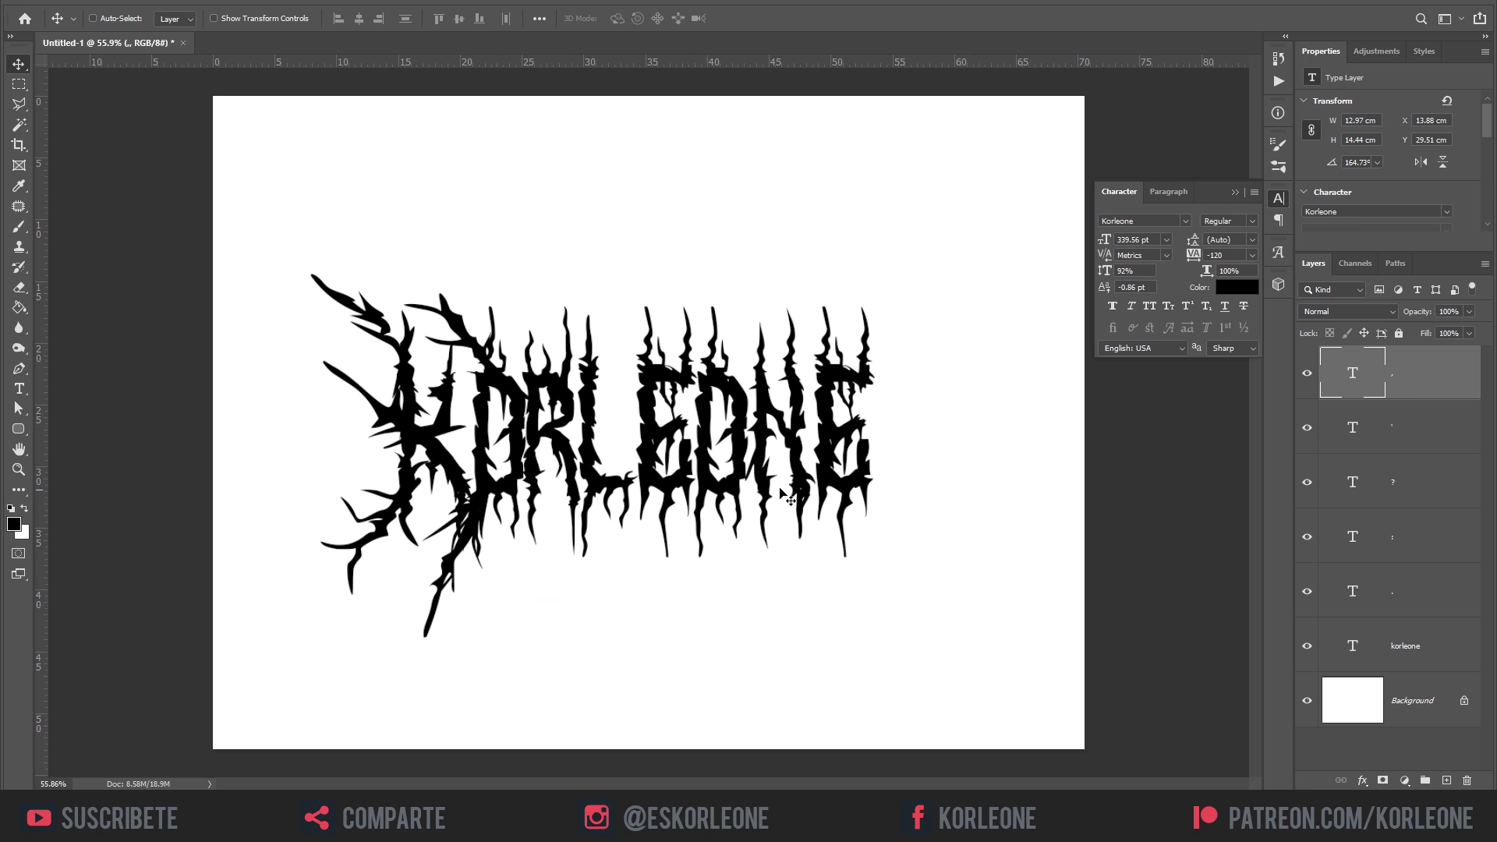
Add a double-quote ornament as a new 250 pt text layer above the word.
{"action": "left_click", "coordinate": [19, 389]}
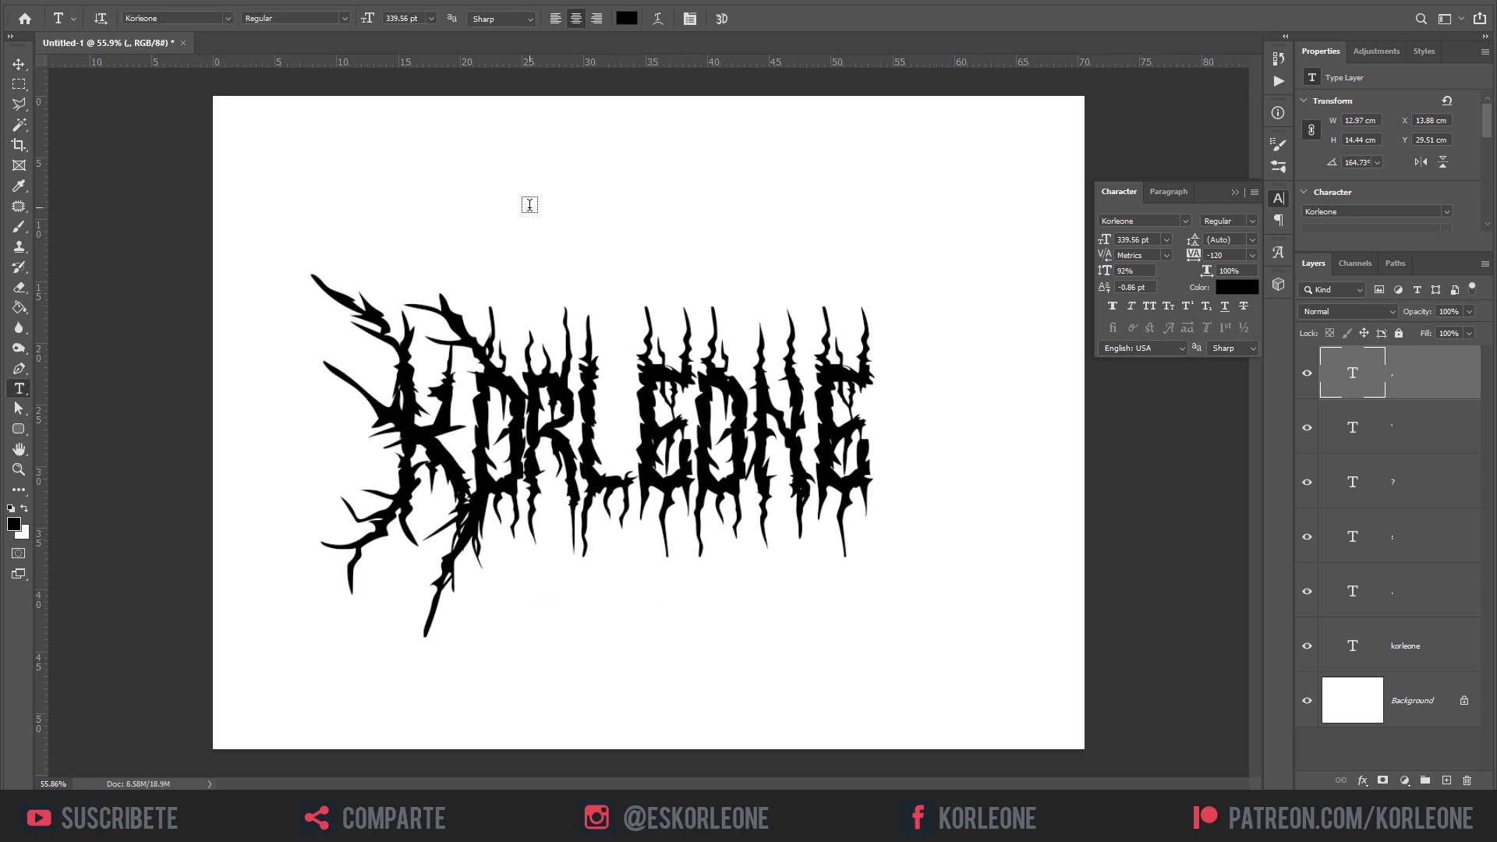
{"action": "left_click", "coordinate": [524, 205]}
{"action": "type", "text": ";"}
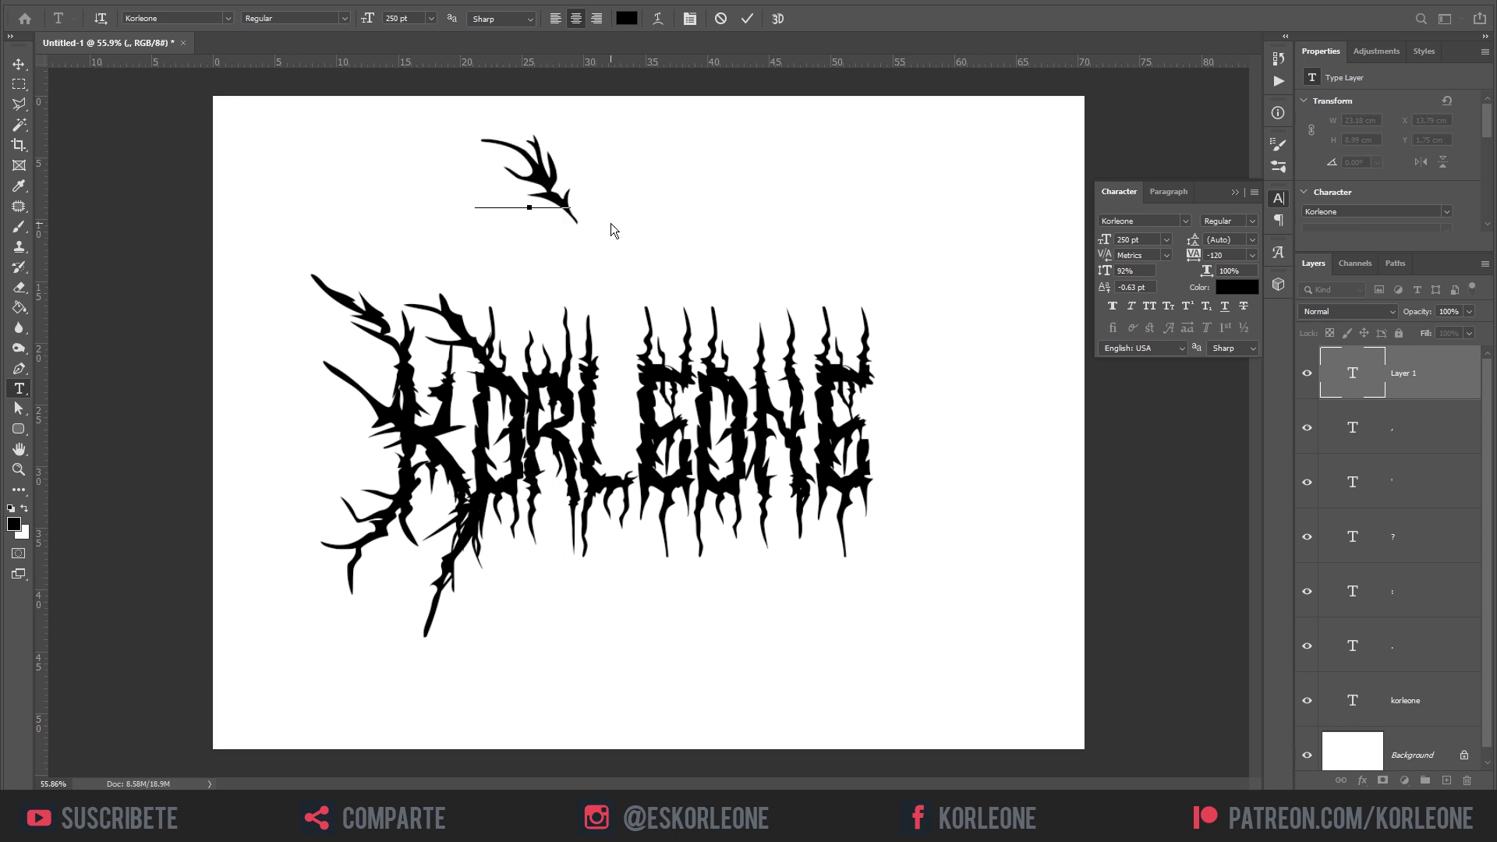
{"action": "key", "text": "ctrl+Return"}
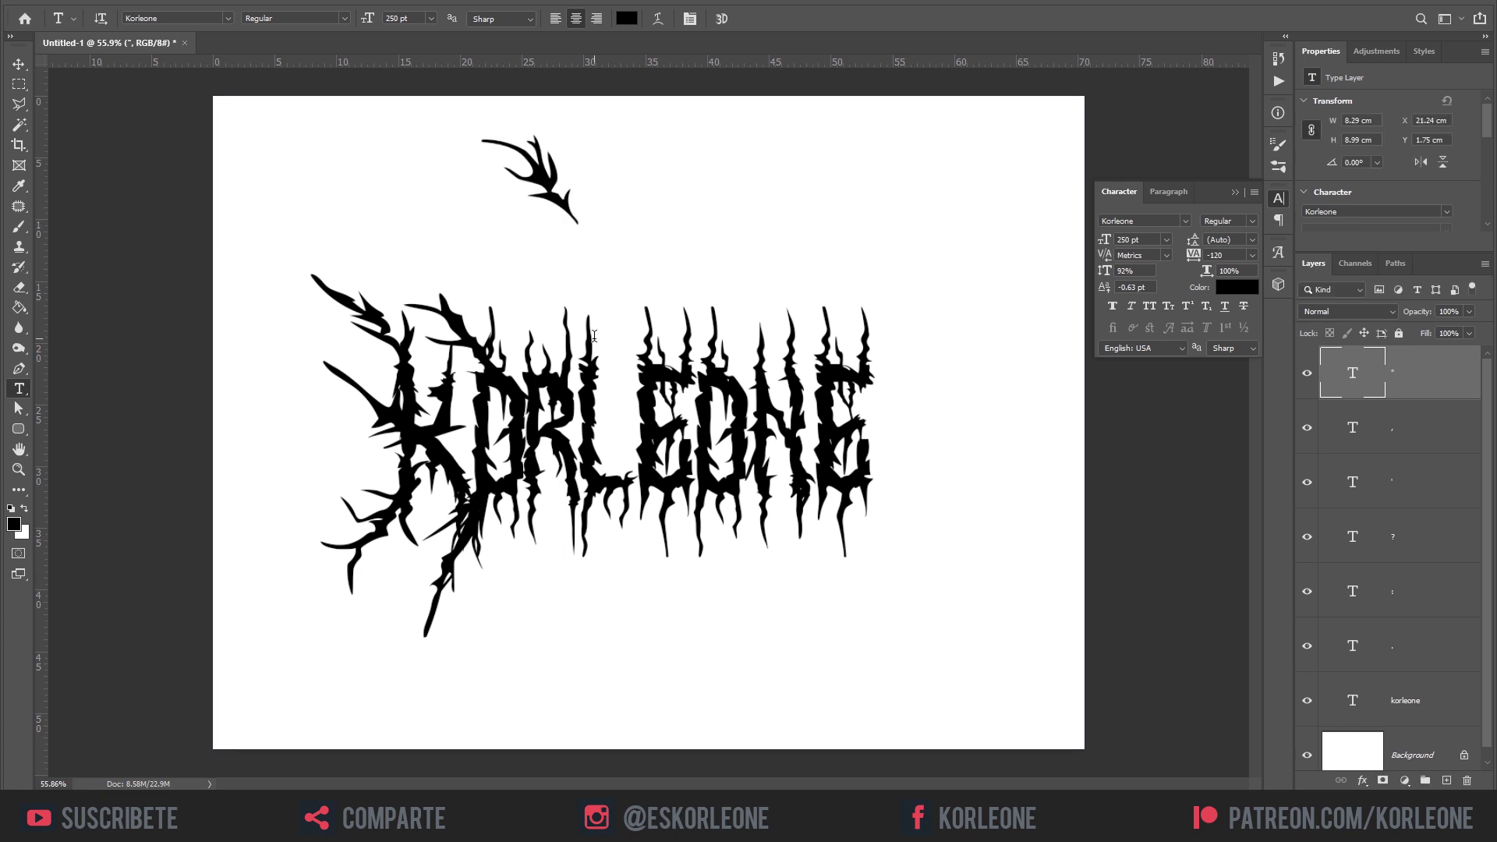
Enlarge the double-quote ornament to about 333 pt, rotate it about 17°, and attach it to the top of the first O beside the R.
{"action": "key", "text": "v"}
{"action": "left_click_drag", "start_coordinate": [616, 283], "coordinate": [591, 362]}
{"action": "key", "text": "ctrl+t"}
{"action": "left_click_drag", "start_coordinate": [553, 304], "coordinate": [571, 351]}
{"action": "left_click_drag", "start_coordinate": [678, 283], "coordinate": [674, 331]}
{"action": "left_click_drag", "start_coordinate": [773, 216], "coordinate": [778, 275]}
{"action": "key", "text": "Return"}
{"action": "left_click_drag", "start_coordinate": [672, 365], "coordinate": [680, 387]}
{"action": "mouse_move", "coordinate": [726, 447]}
{"action": "left_mouse_down"}
{"action": "mouse_move", "coordinate": [709, 395]}
{"action": "mouse_move", "coordinate": [703, 453]}
{"action": "left_mouse_up"}
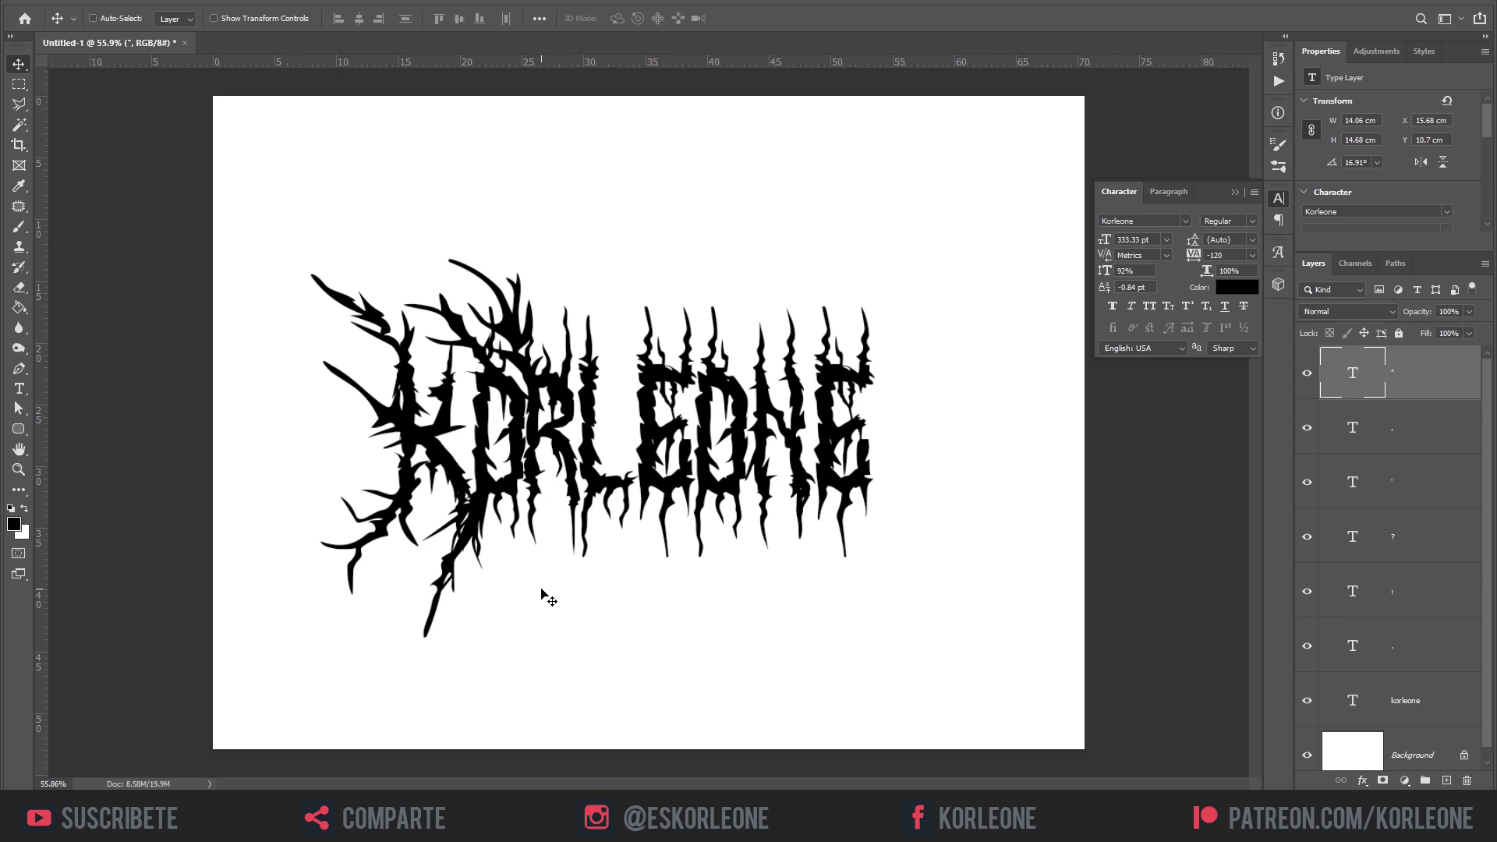
Duplicate the "?" ornament layer attached to the K.
{"action": "right_click", "coordinate": [382, 407]}
{"action": "left_click", "coordinate": [396, 417]}
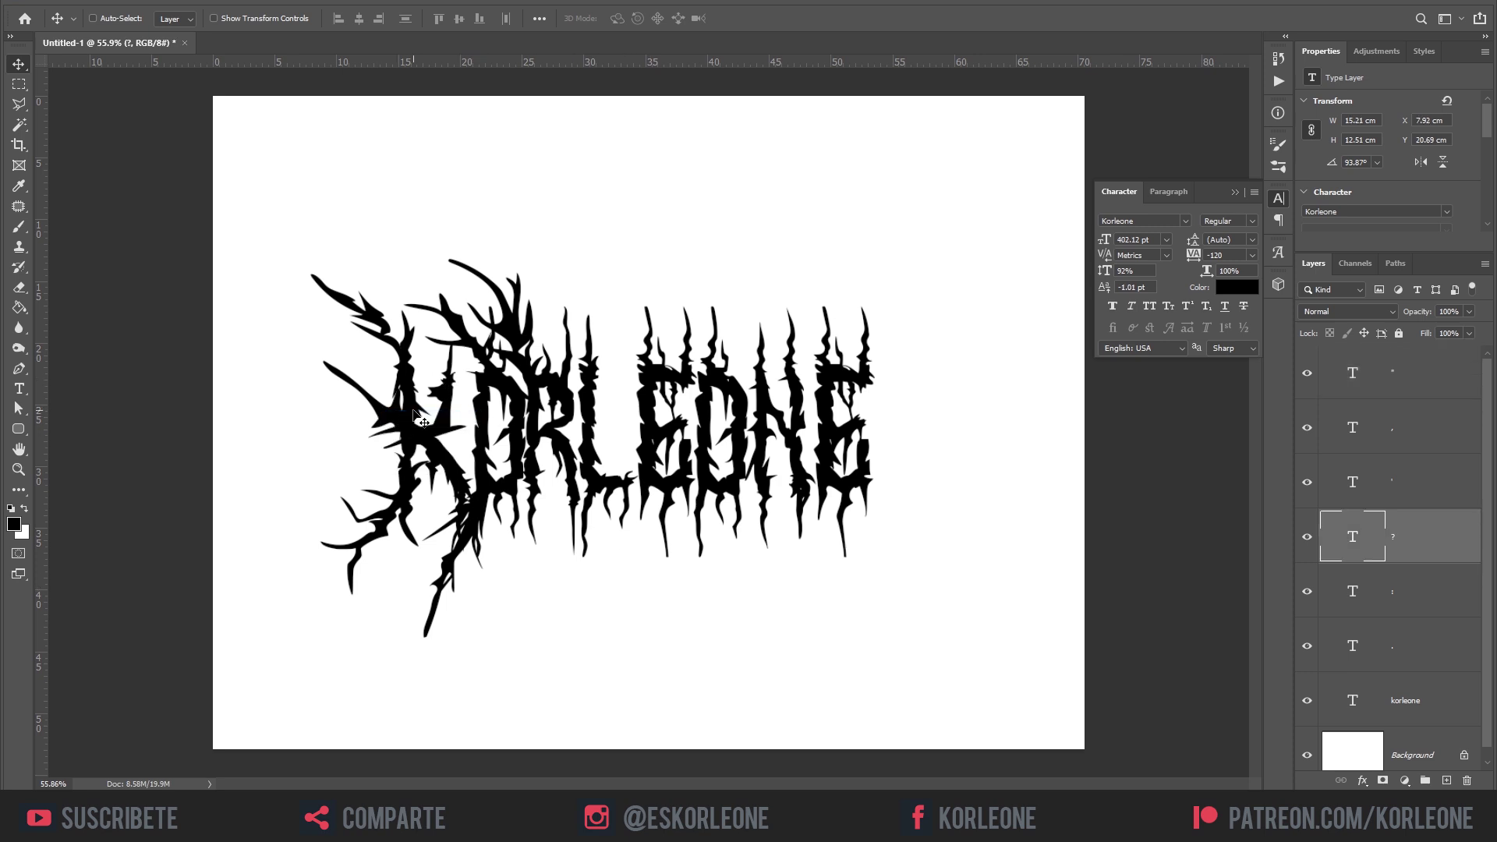
{"action": "right_click", "coordinate": [1440, 538]}
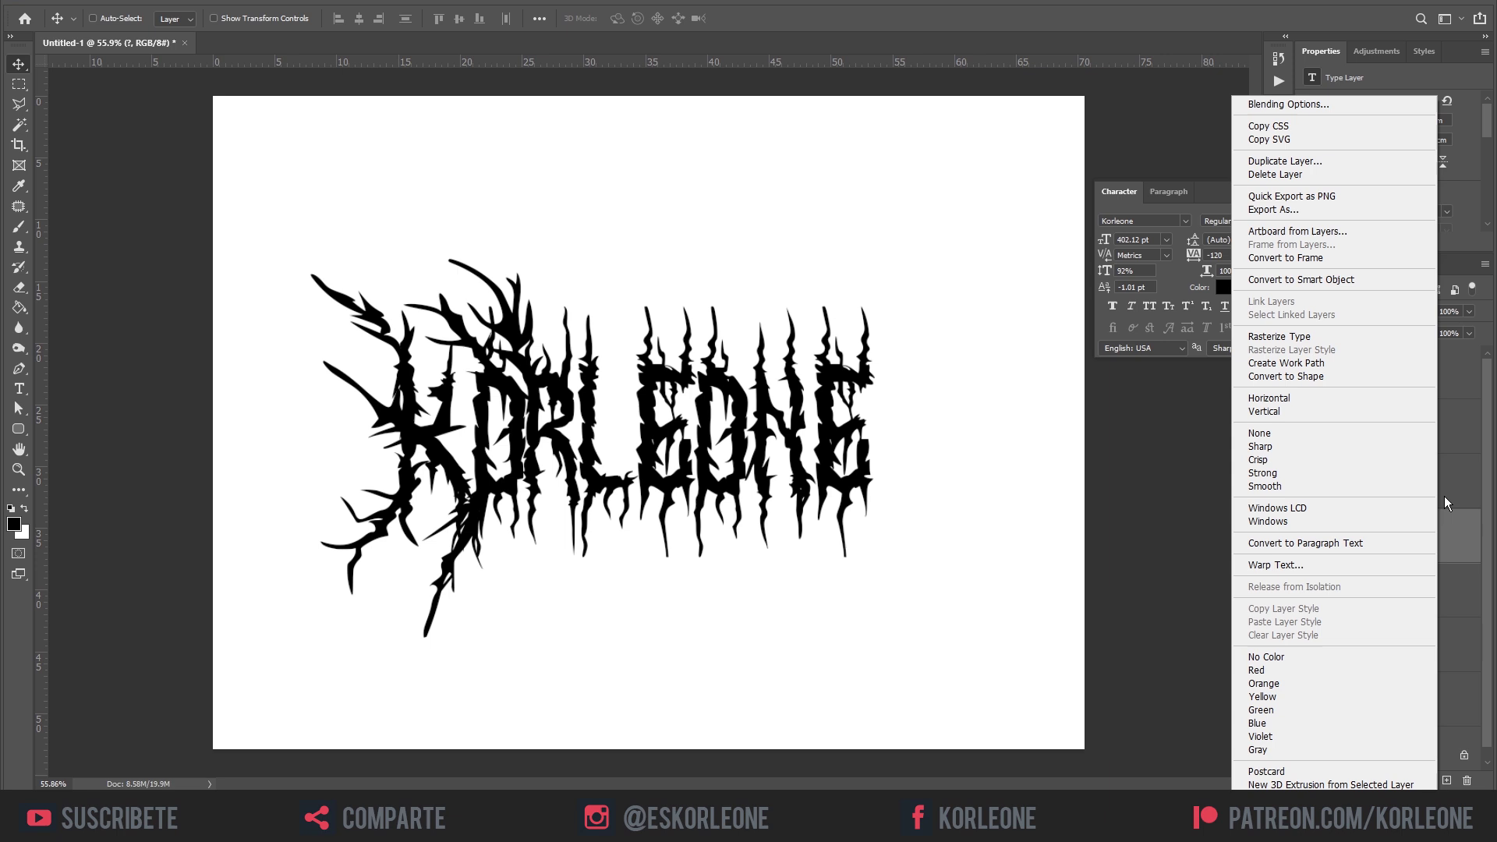
{"action": "left_click", "coordinate": [1312, 161]}
{"action": "left_click", "coordinate": [873, 217]}
Move the "?" copy beneath the first O and R and rotate it to about 138°.
{"action": "left_click_drag", "start_coordinate": [424, 430], "coordinate": [604, 530]}
{"action": "key", "text": "ctrl+t"}
{"action": "left_click_drag", "start_coordinate": [636, 447], "coordinate": [796, 477]}
{"action": "key", "text": "Return"}
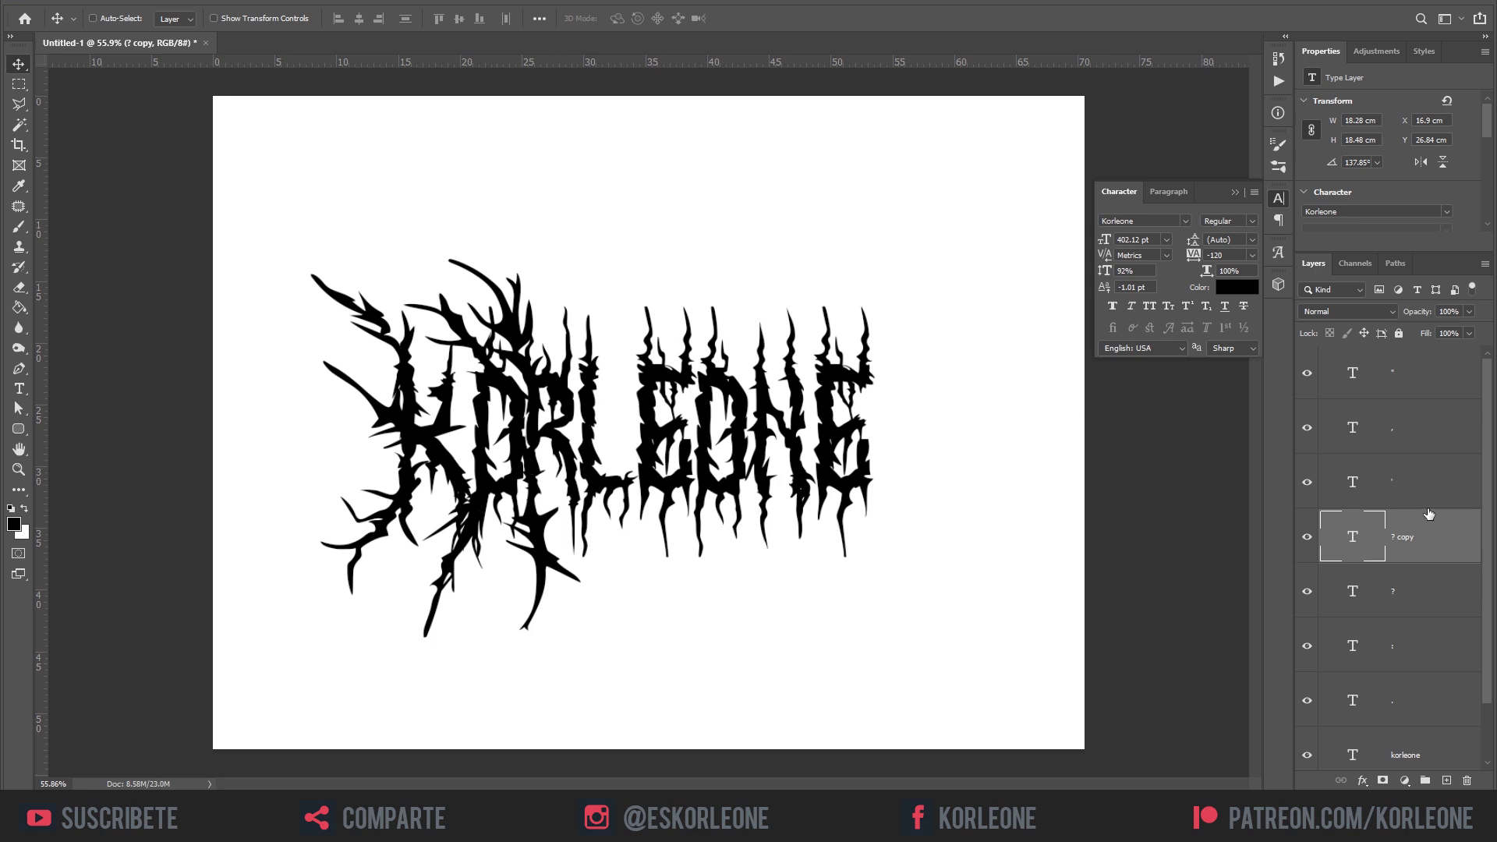
Duplicate all the ornament layers above the korleone text layer together within the same document.
{"action": "left_click", "coordinate": [1440, 395]}
{"action": "scroll", "coordinate": [1440, 395], "scroll_direction": "down", "scroll_amount": 2}
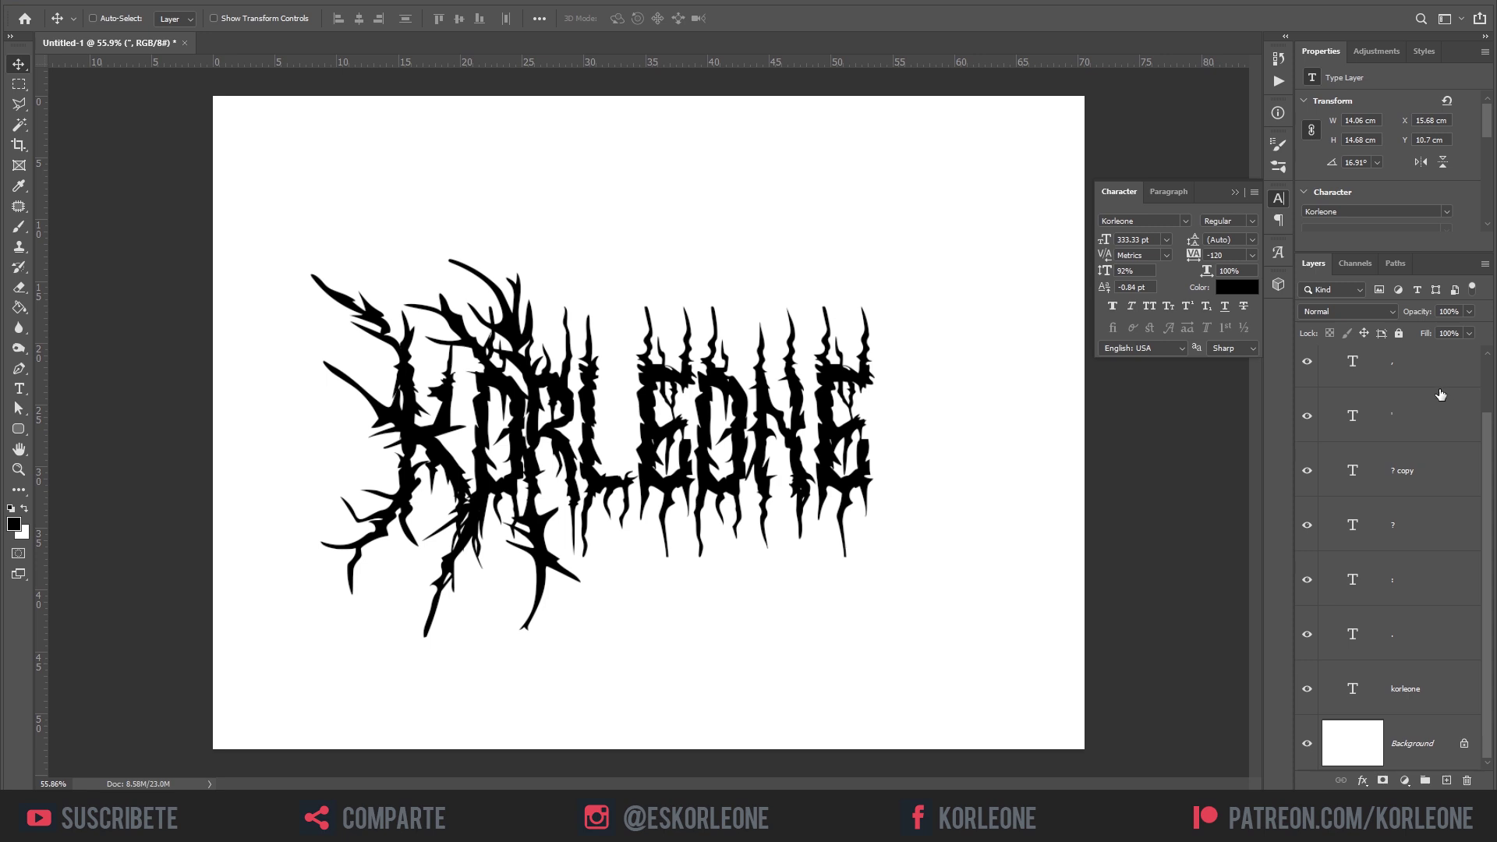
{"action": "left_click", "coordinate": [1412, 648], "text": "shift"}
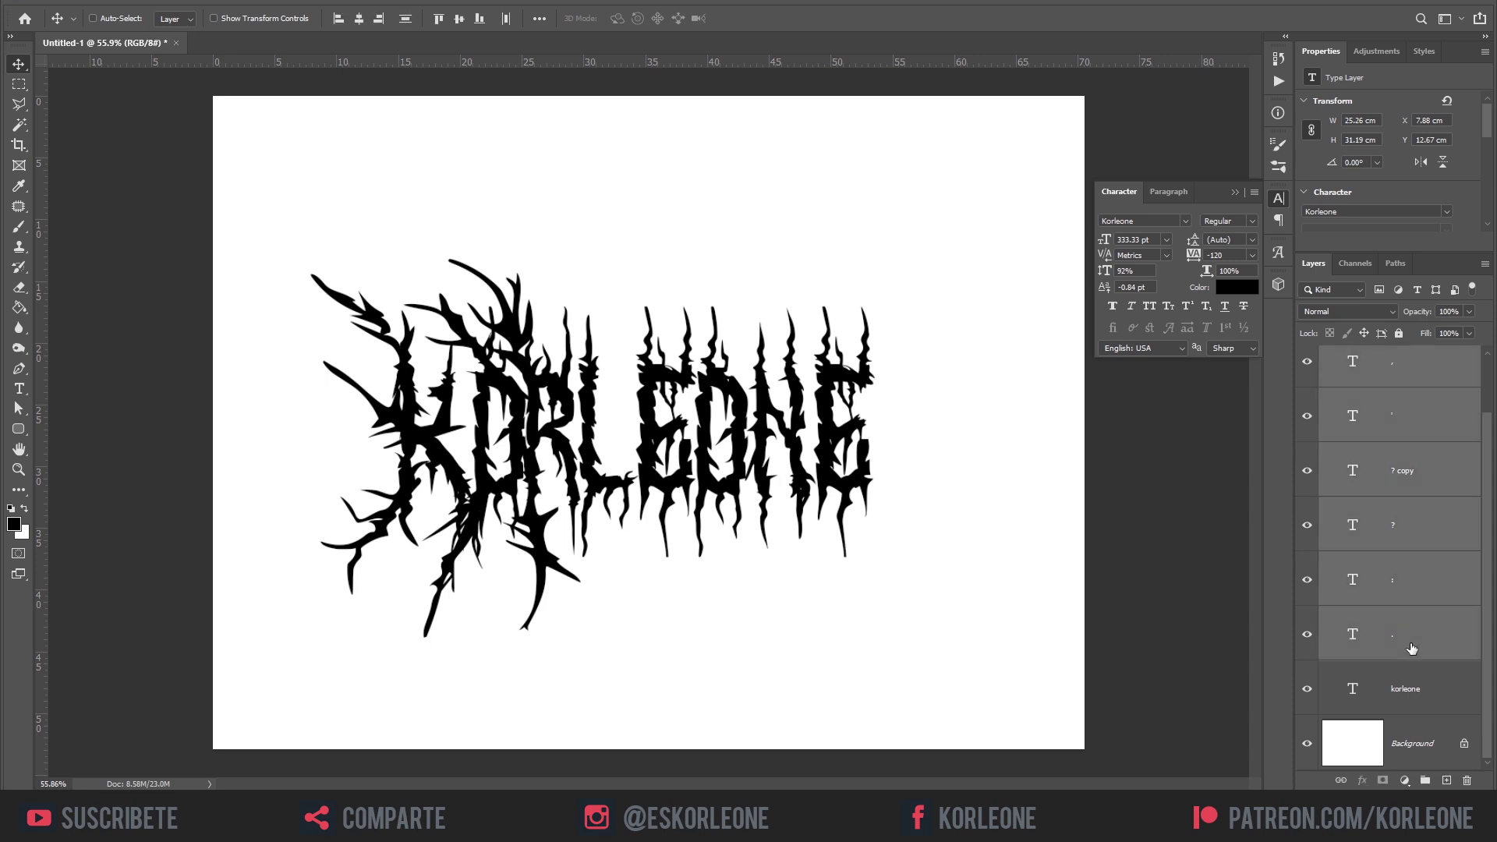
{"action": "scroll", "coordinate": [1412, 647], "scroll_direction": "up", "scroll_amount": 1}
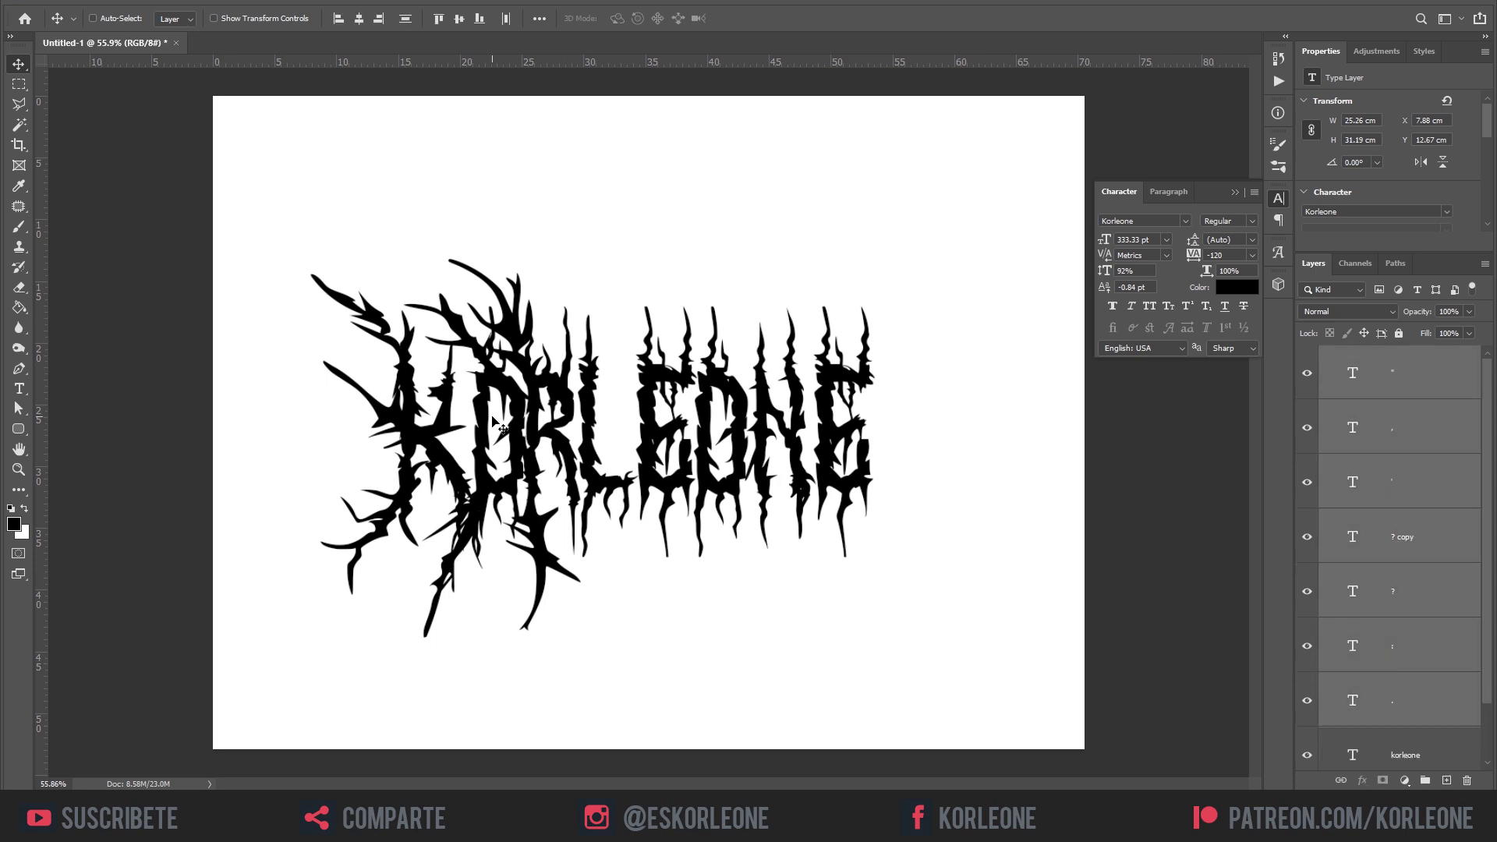
{"action": "left_click_drag", "start_coordinate": [418, 391], "coordinate": [316, 248]}
{"action": "left_click_drag", "start_coordinate": [492, 269], "coordinate": [631, 427]}
{"action": "right_click", "coordinate": [1430, 375]}
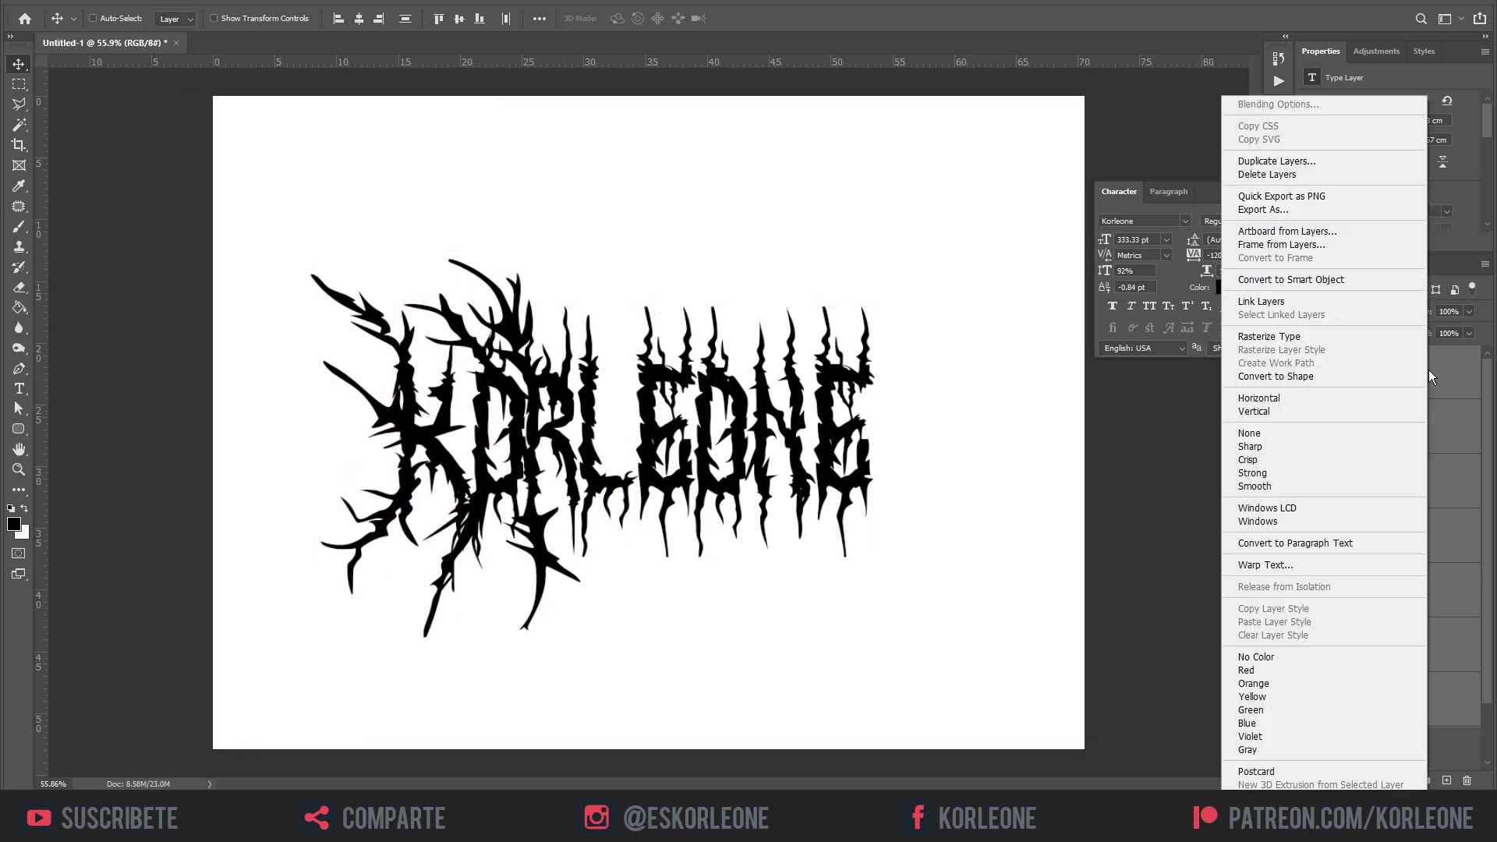
{"action": "left_click", "coordinate": [1276, 161]}
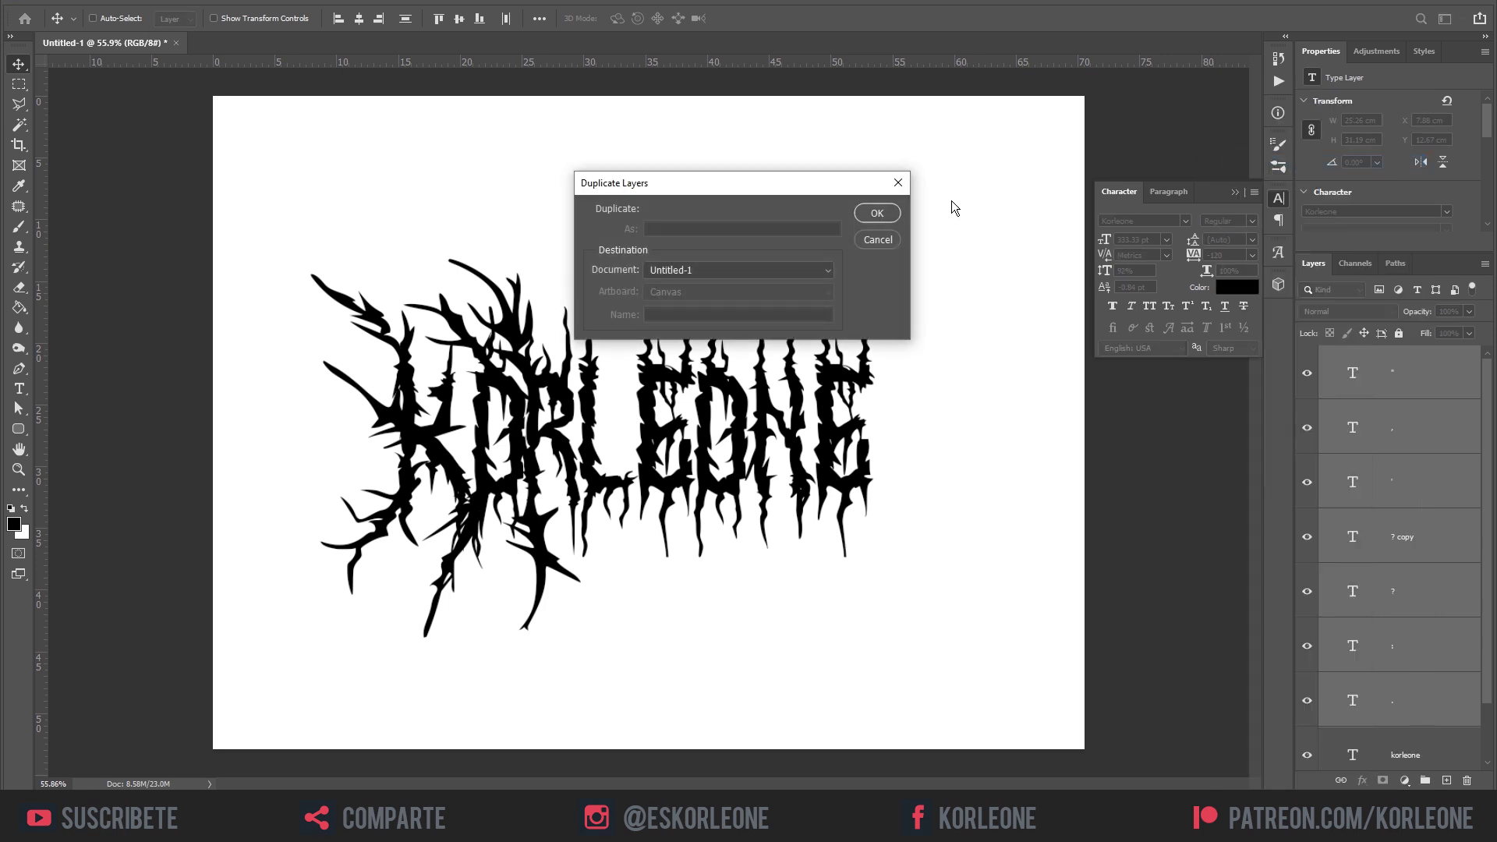
{"action": "left_click", "coordinate": [878, 213]}
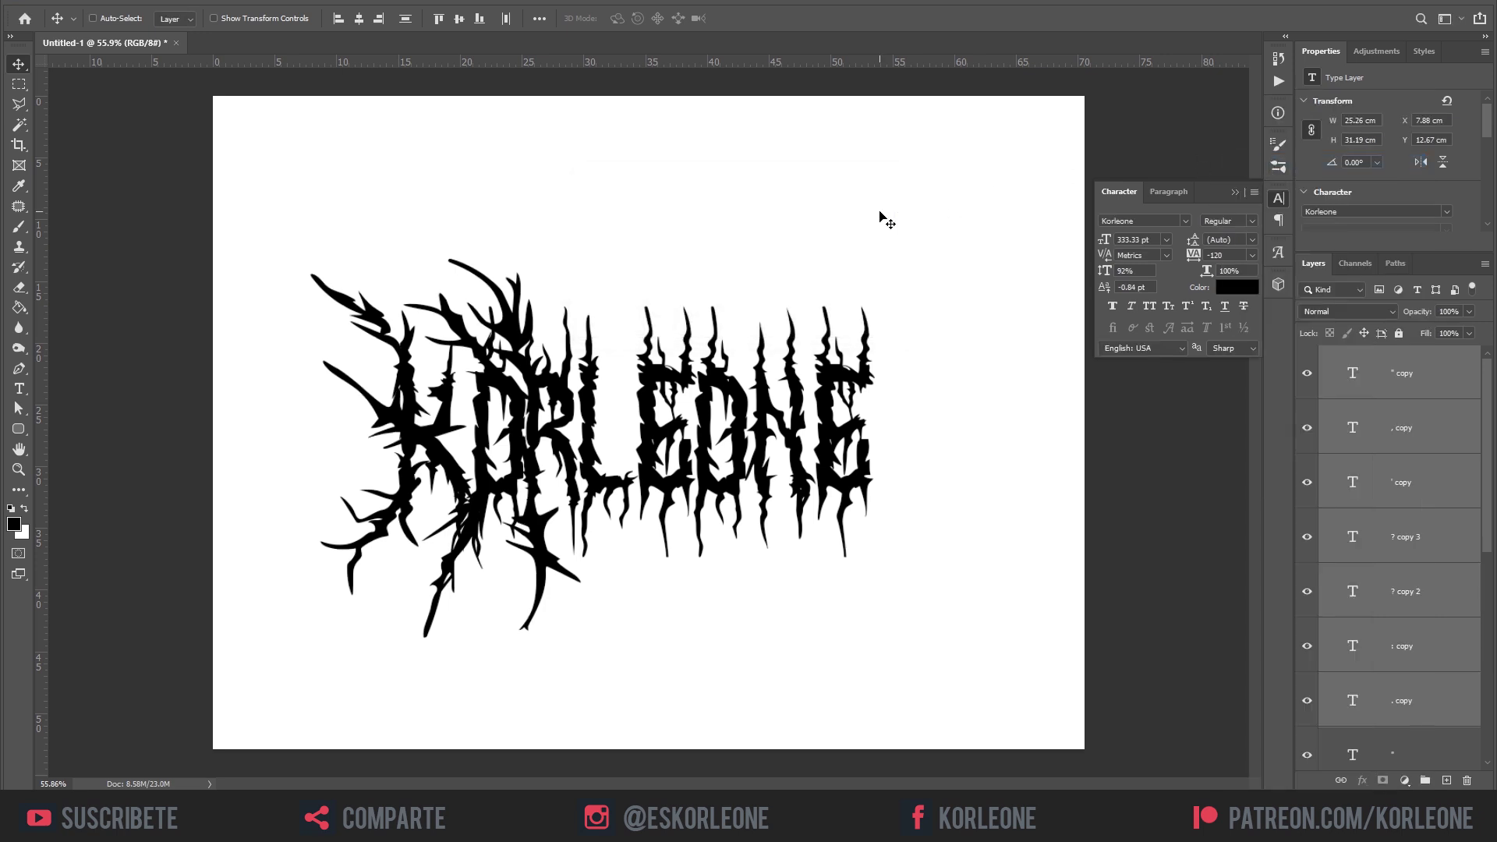
Flip the duplicated ornaments horizontally and move them about 26.76 cm across to mirror the originals on the final letters.
{"action": "key", "text": "ctrl+t"}
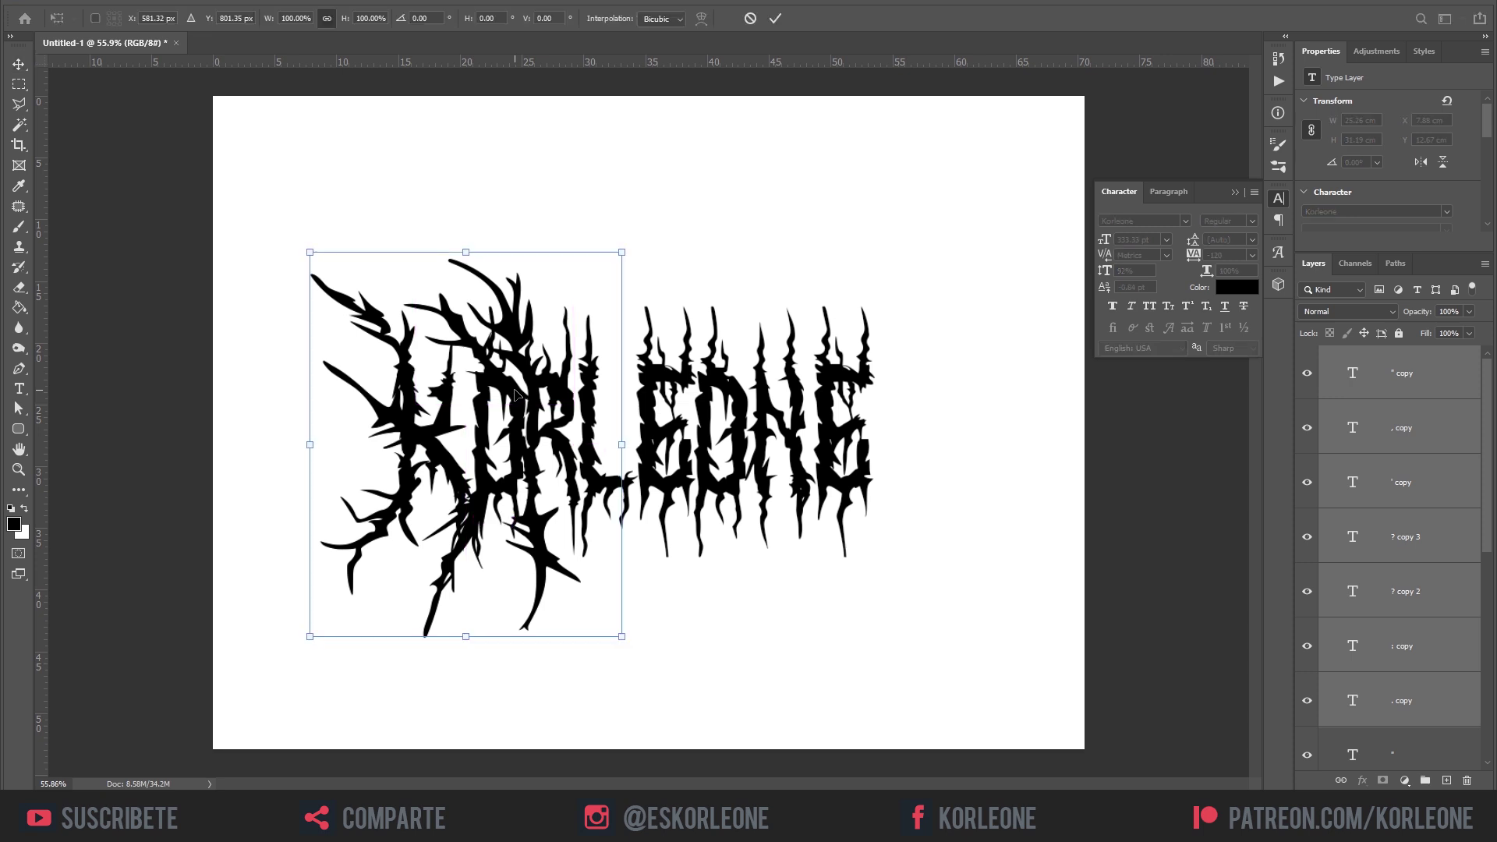
{"action": "right_click", "coordinate": [513, 299]}
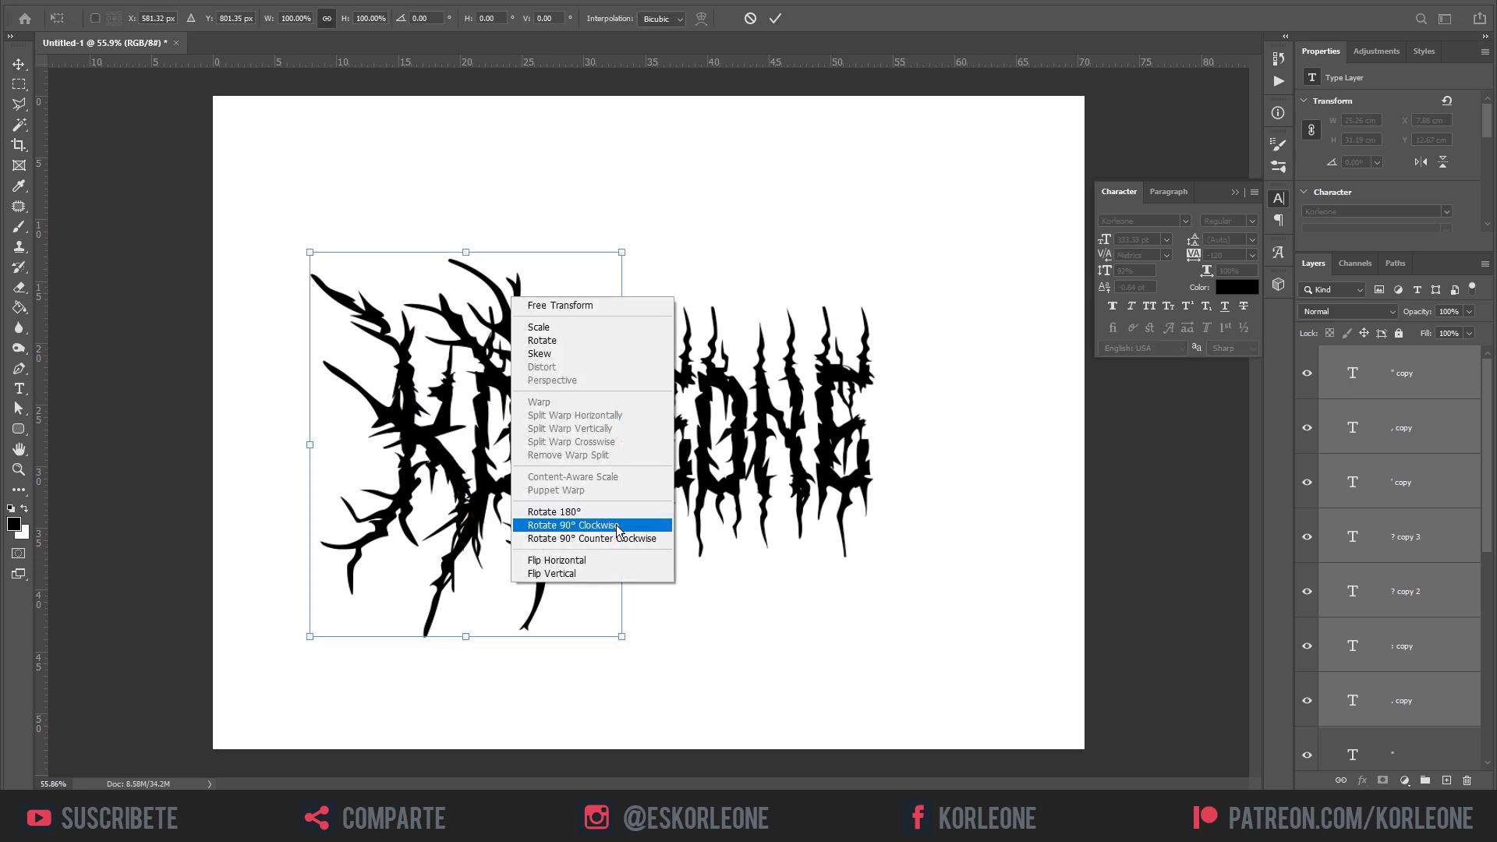
{"action": "left_click", "coordinate": [597, 560]}
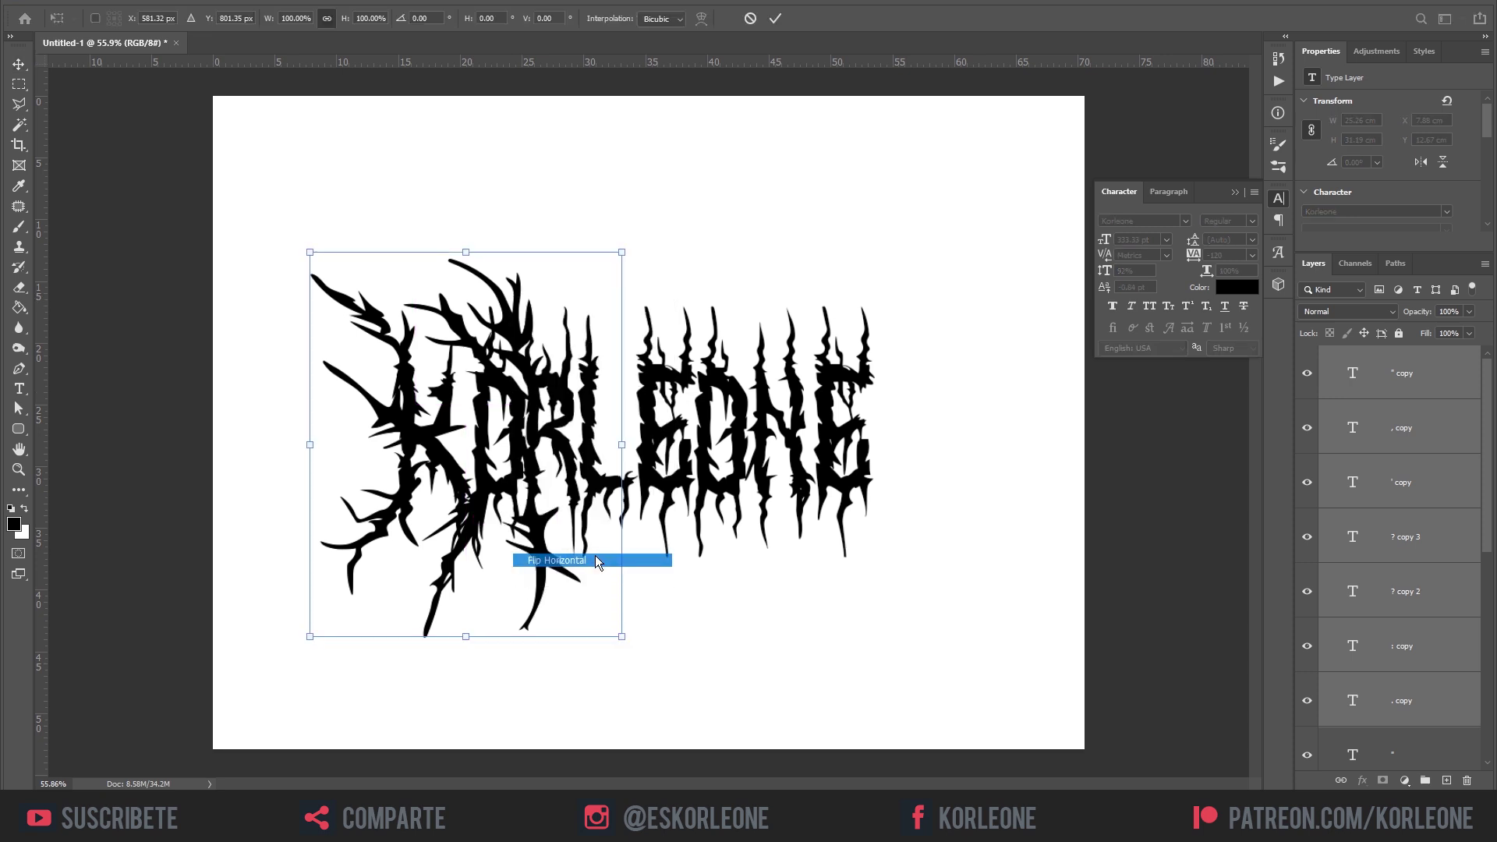
{"action": "left_click_drag", "start_coordinate": [478, 406], "coordinate": [807, 492]}
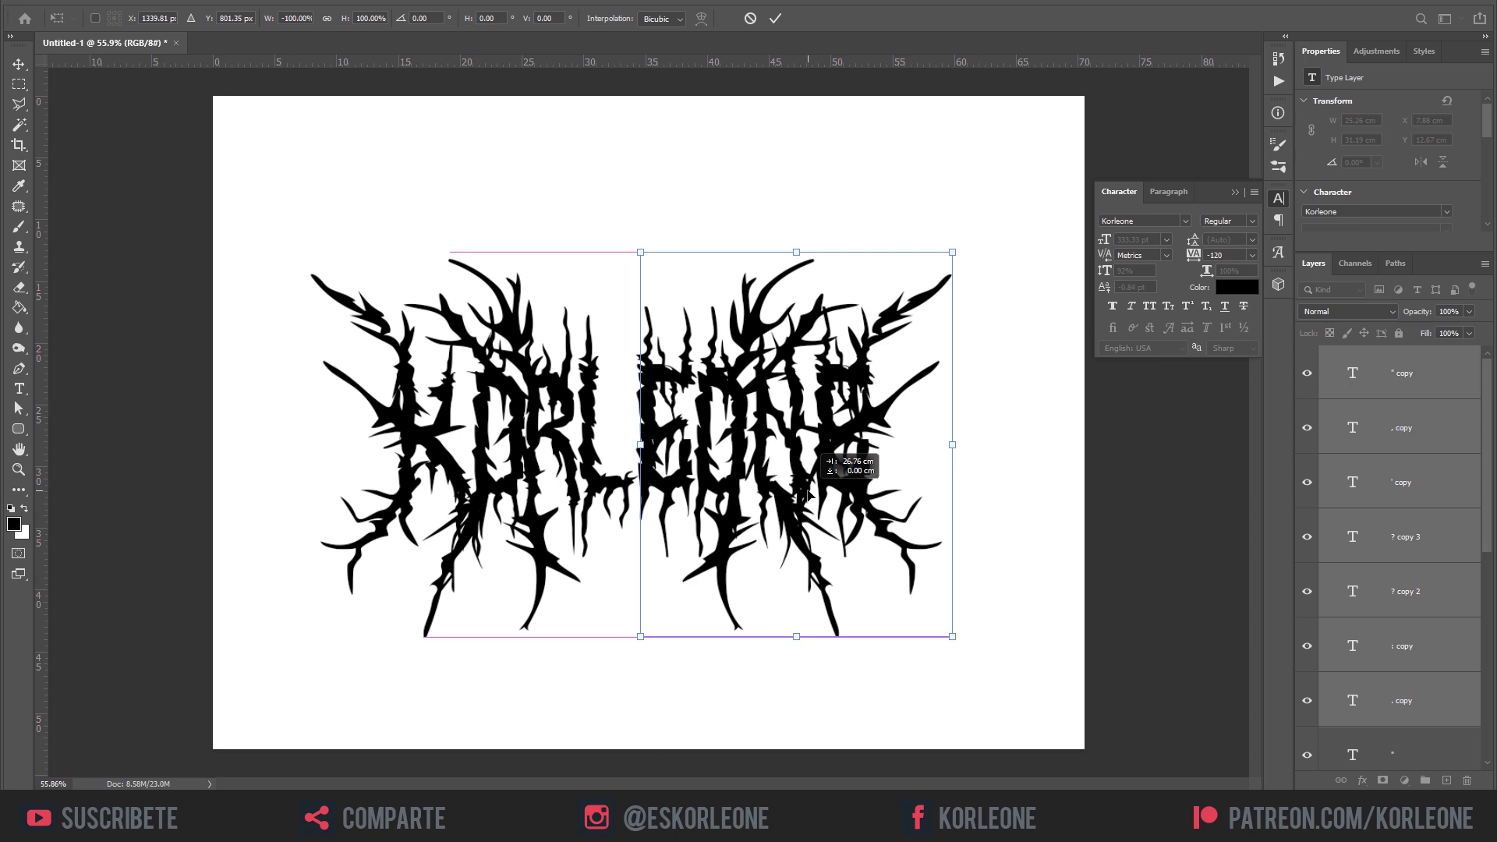
{"action": "left_click_drag", "start_coordinate": [808, 495], "coordinate": [808, 494]}
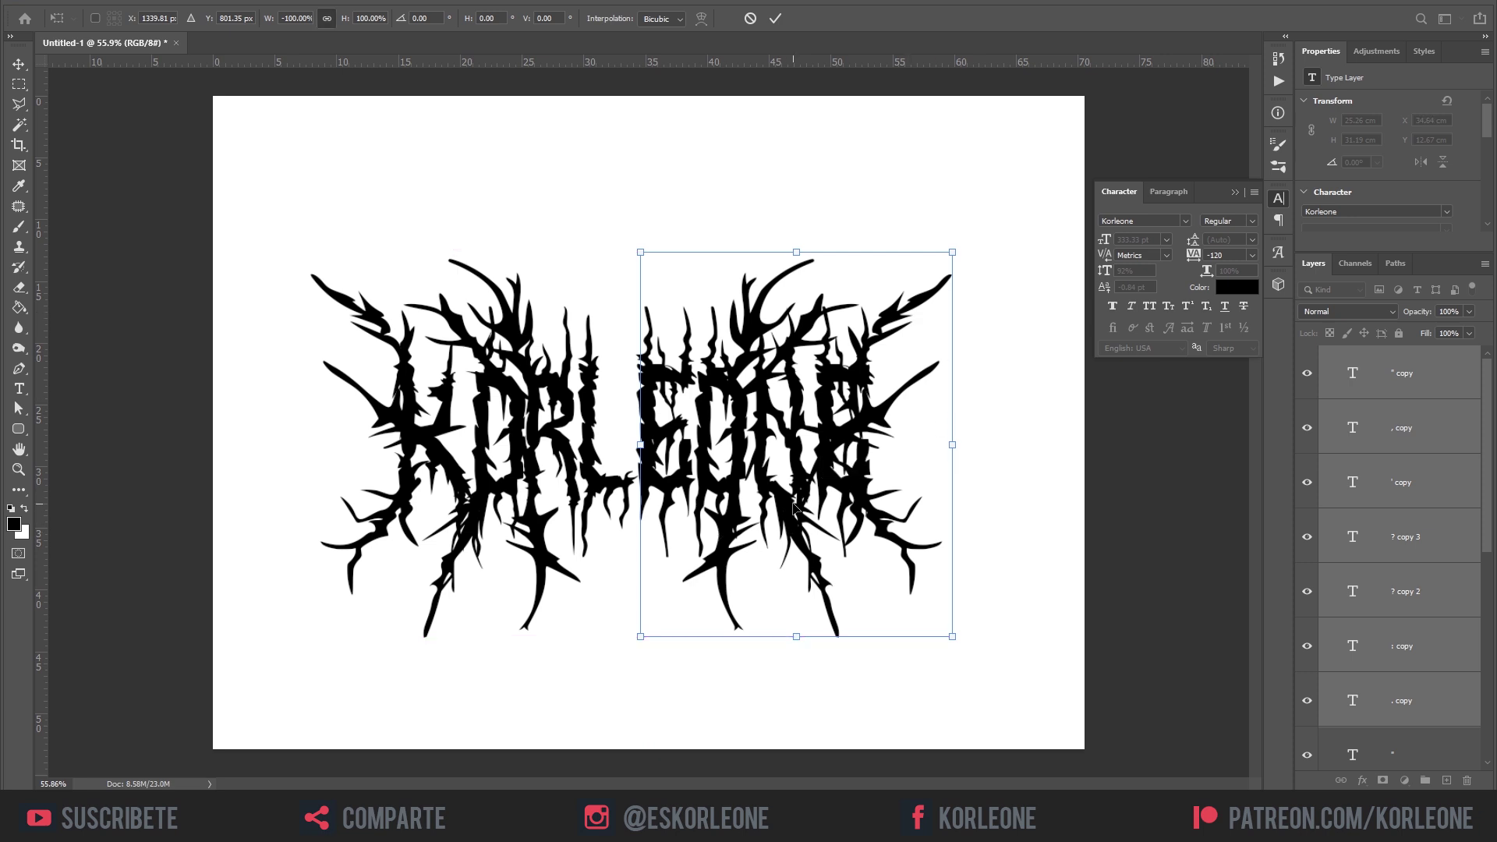
{"action": "key", "text": "Return"}
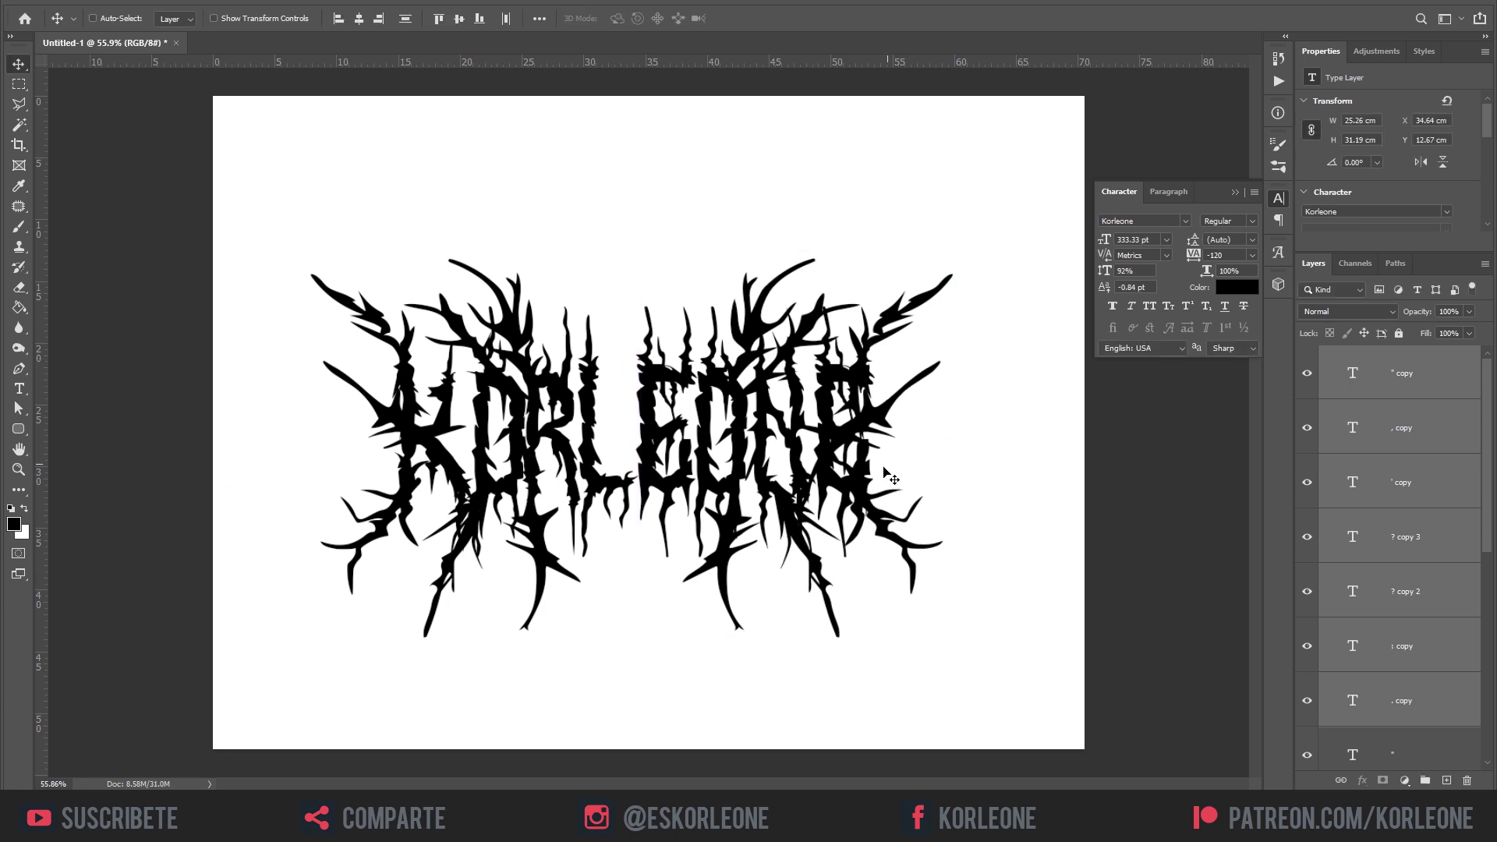
Add a "!" ornament as a new 250 pt text layer above the word.
{"action": "left_click", "coordinate": [19, 388]}
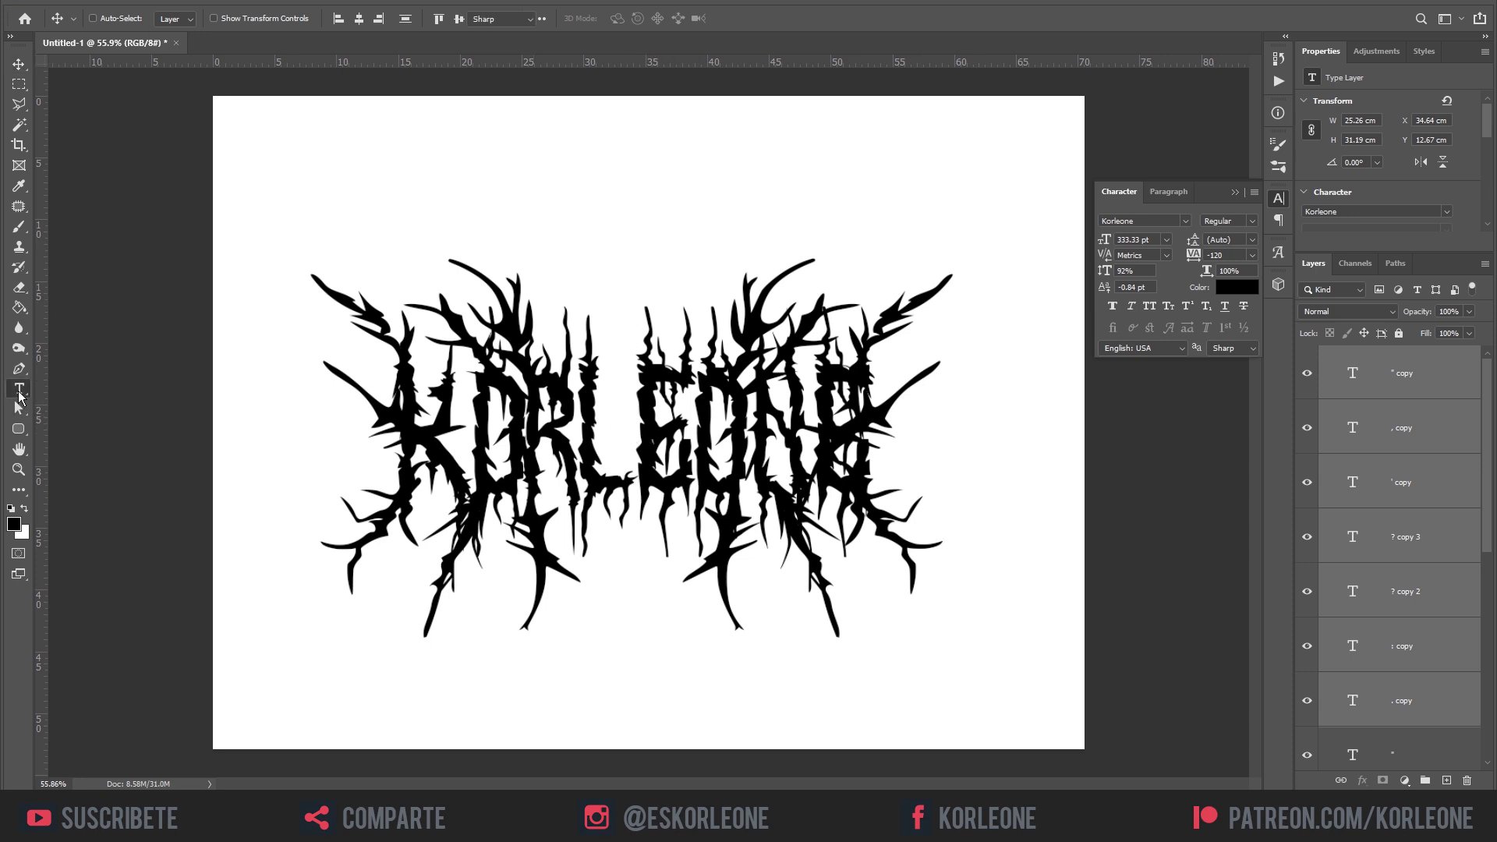
{"action": "left_click", "coordinate": [611, 203]}
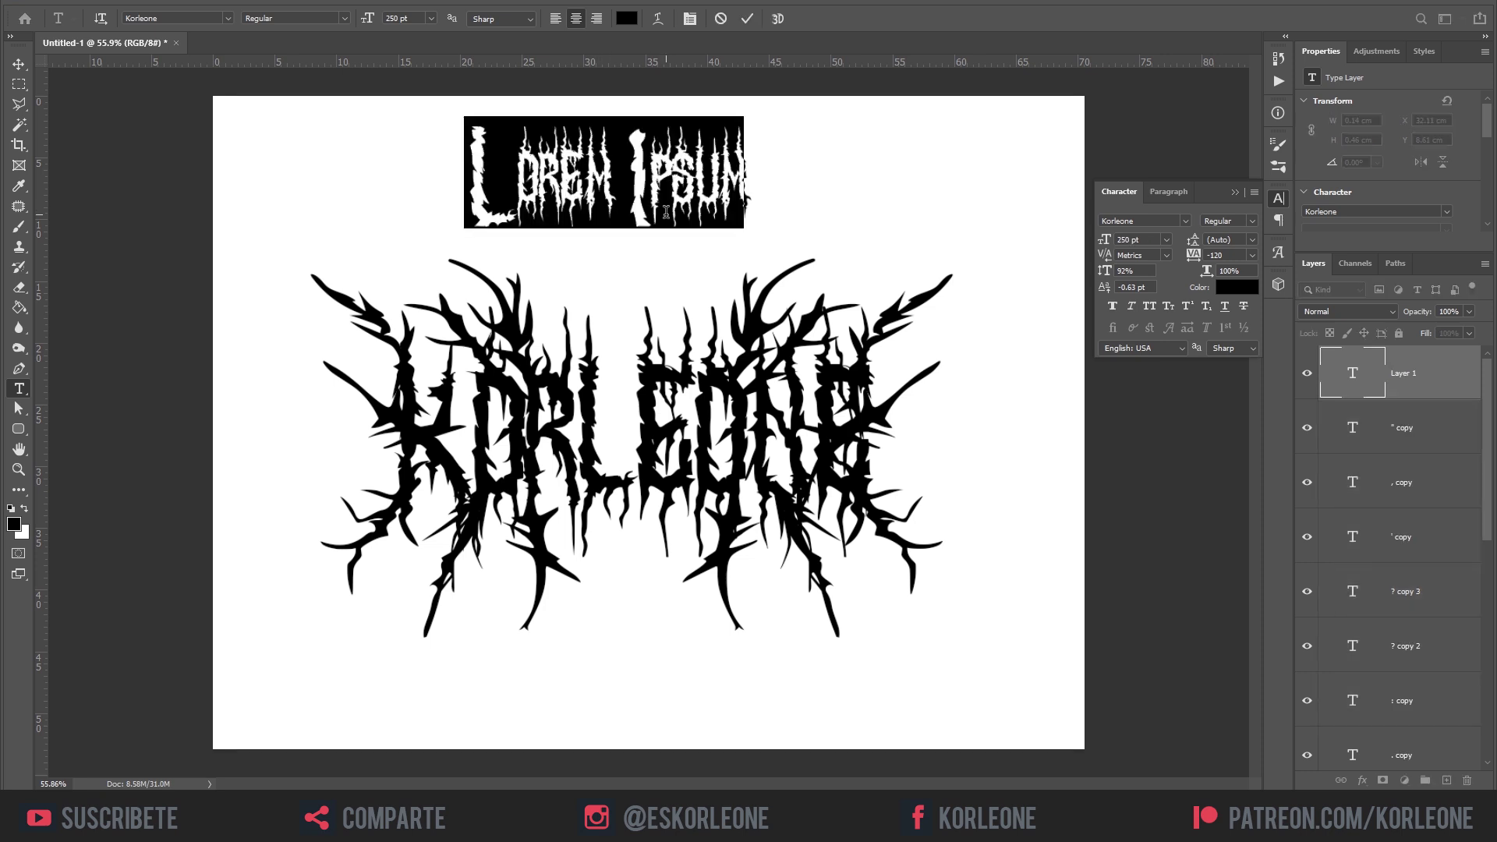
{"action": "type", "text": "!"}
{"action": "key", "text": "ctrl+Return"}
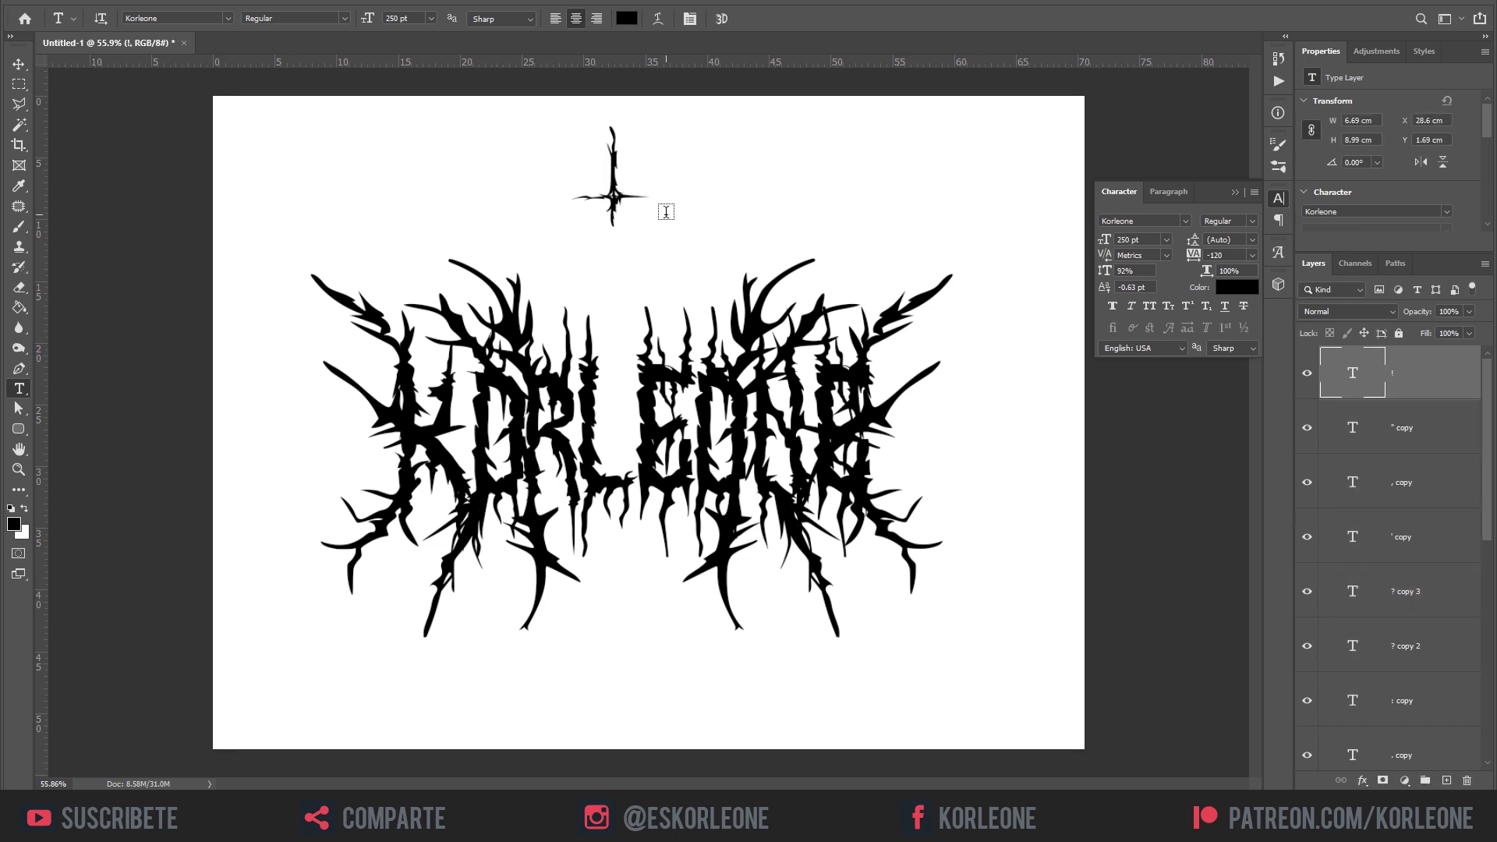
Enlarge the "!" ornament to about 583 pt and hang it beneath the middle of the word.
{"action": "key", "text": "v"}
{"action": "key", "text": "ctrl+t"}
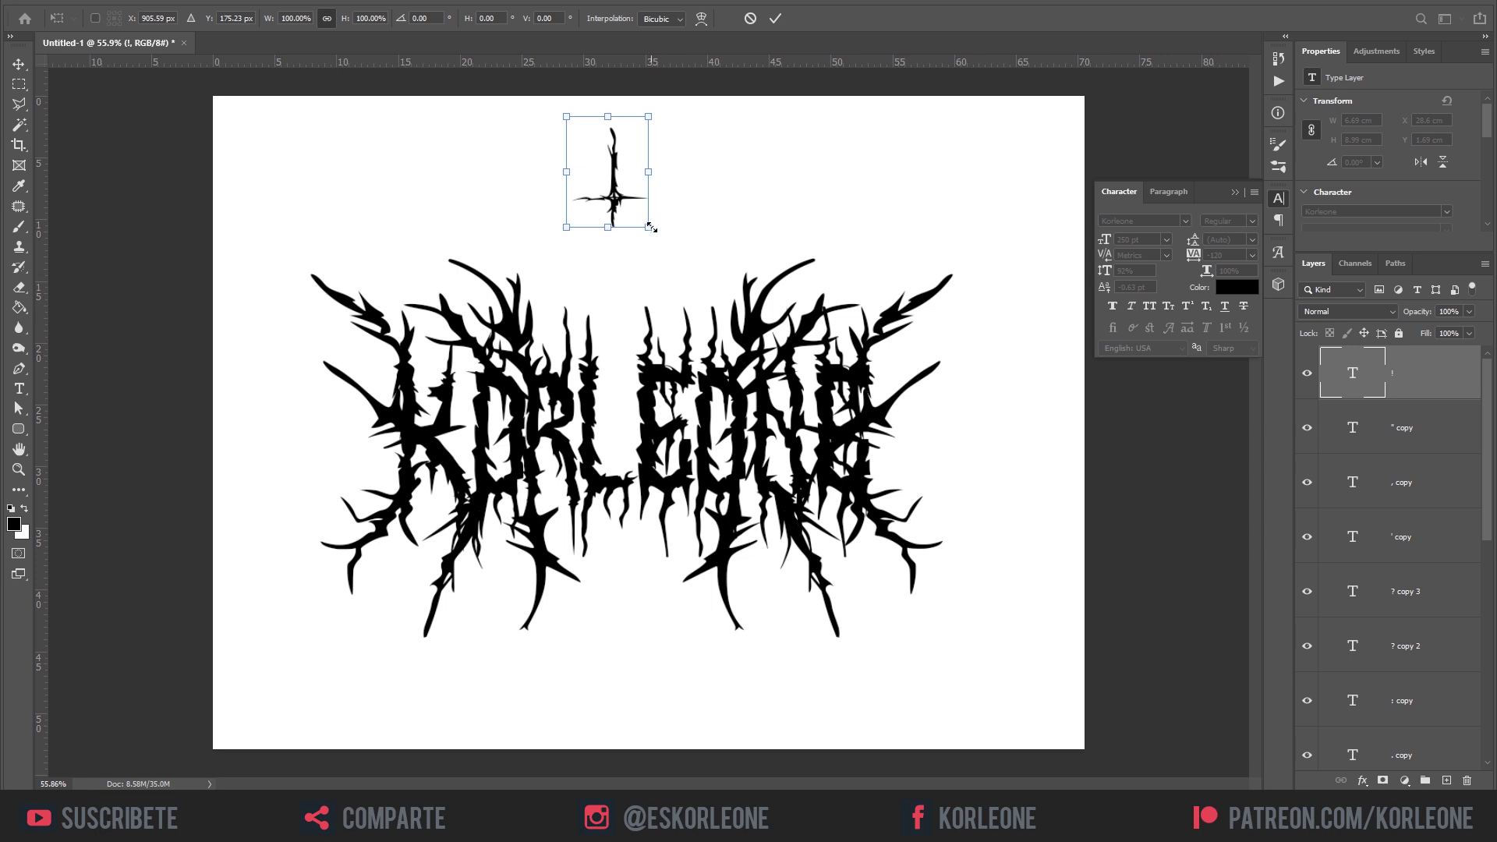
{"action": "left_click_drag", "start_coordinate": [648, 227], "coordinate": [702, 301]}
{"action": "key", "text": "Return"}
{"action": "left_click_drag", "start_coordinate": [668, 222], "coordinate": [749, 411]}
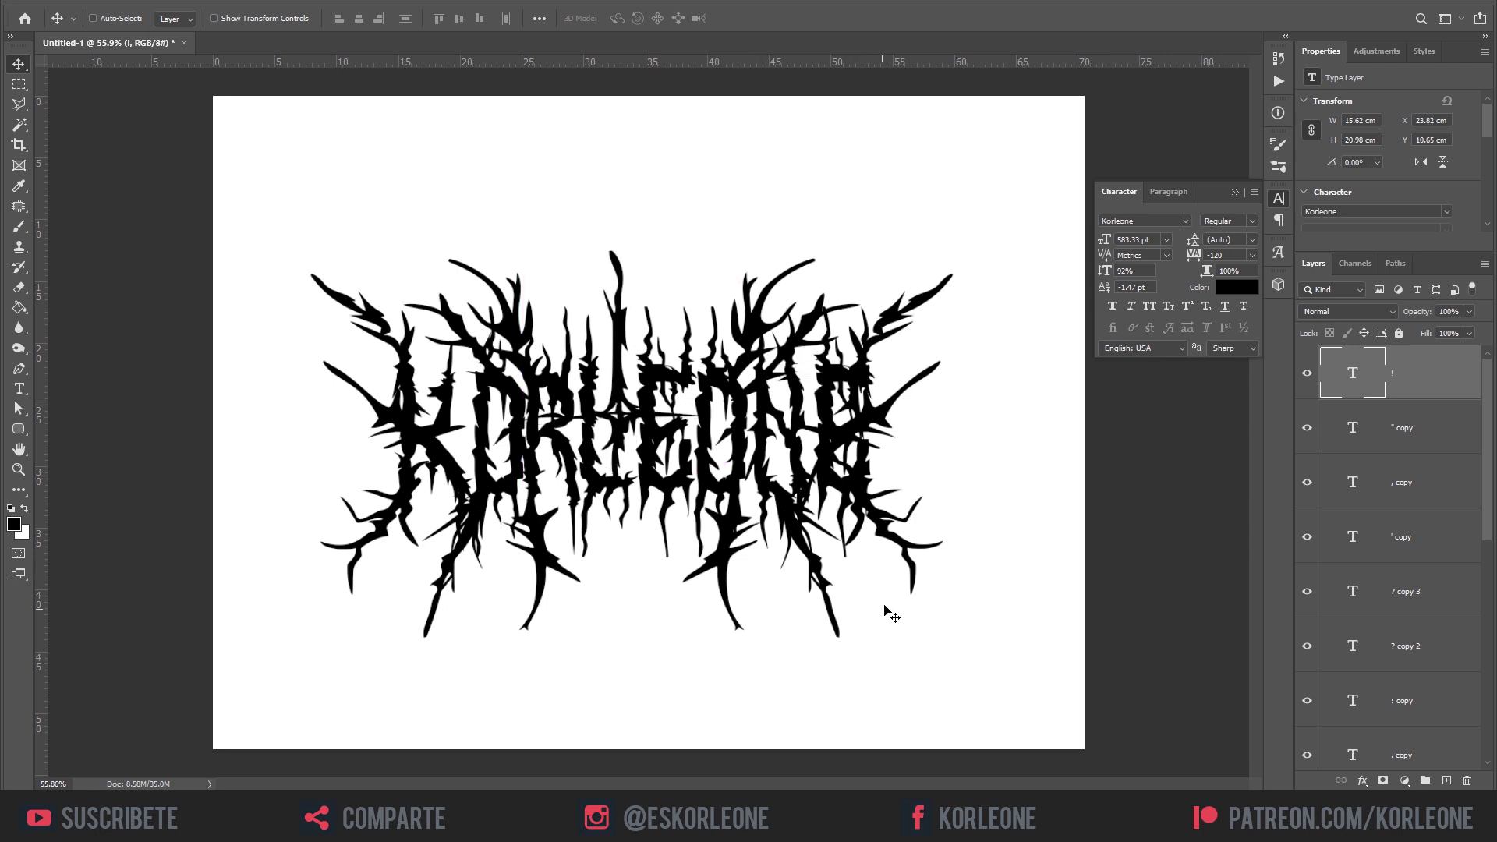
{"action": "left_click_drag", "start_coordinate": [895, 613], "coordinate": [895, 594]}
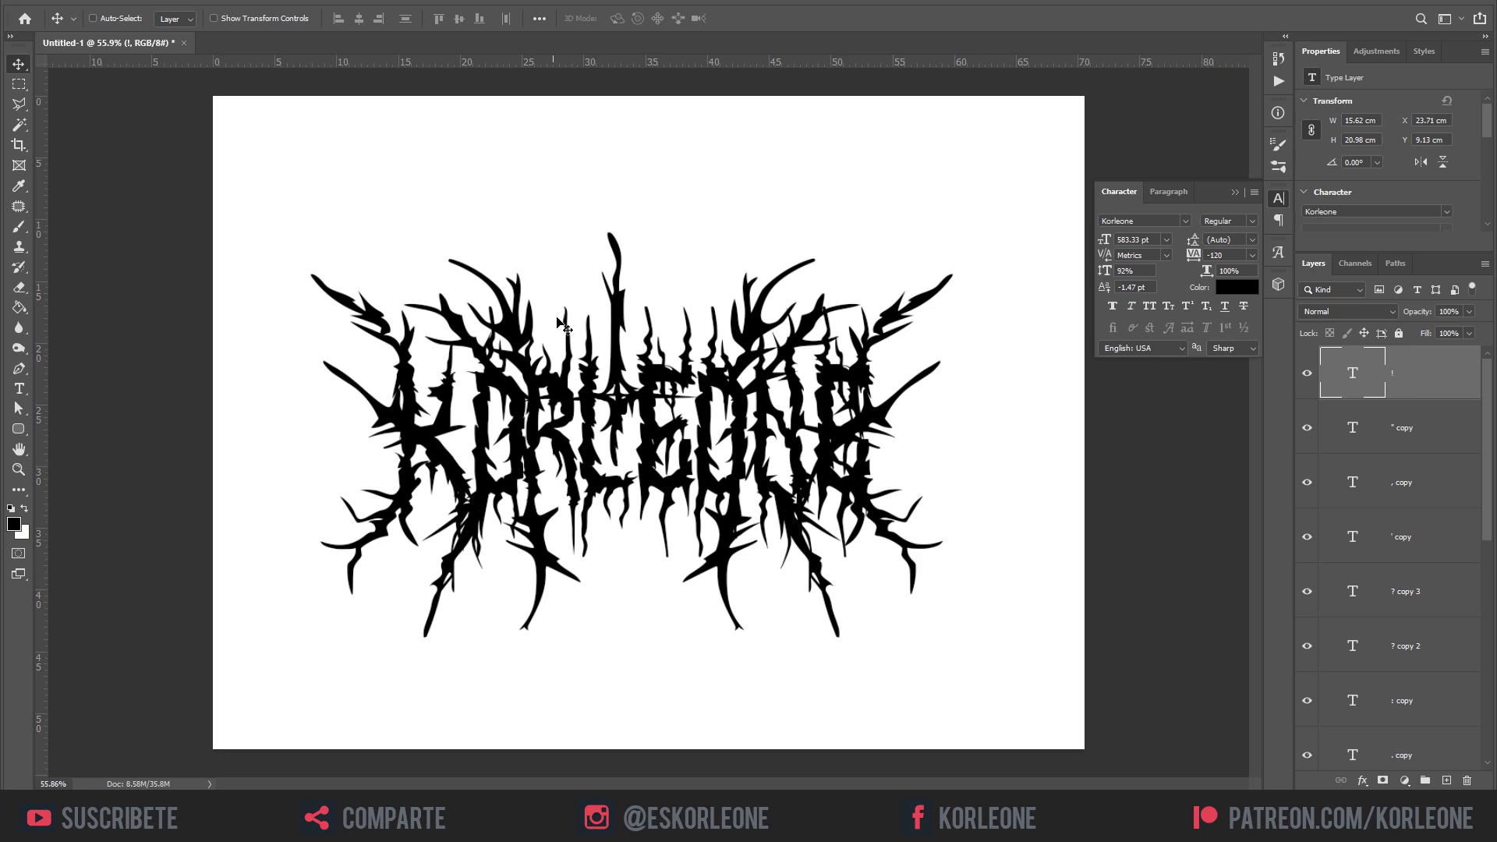
{"action": "left_click_drag", "start_coordinate": [724, 570], "coordinate": [708, 609]}
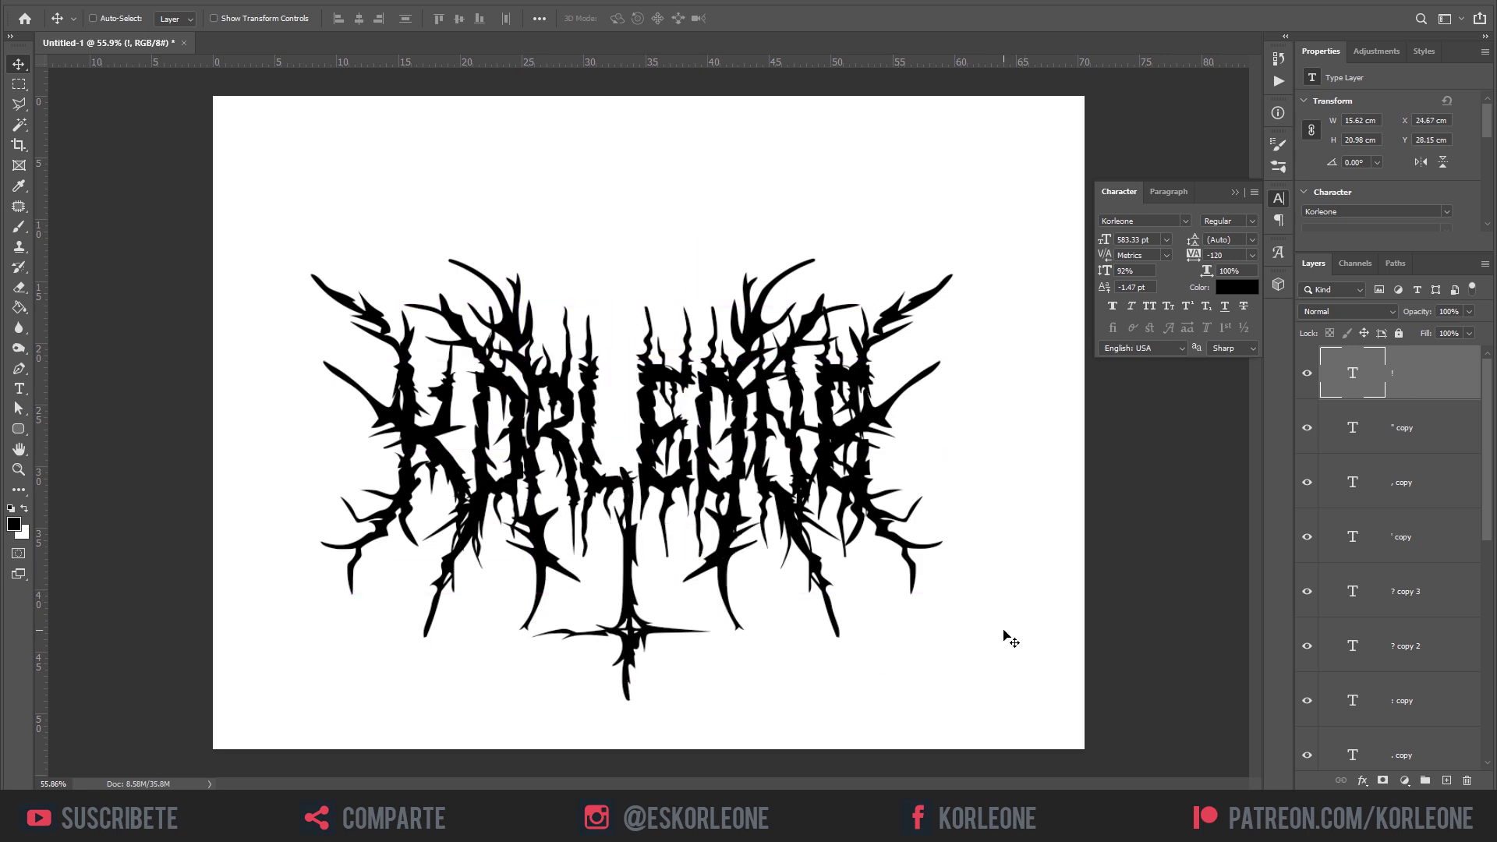
Centre the whole logo on the canvas and move the "!" ornament up between the L and the first E.
{"action": "left_click_drag", "start_coordinate": [262, 246], "coordinate": [1003, 691]}
{"action": "left_click_drag", "start_coordinate": [867, 659], "coordinate": [881, 635]}
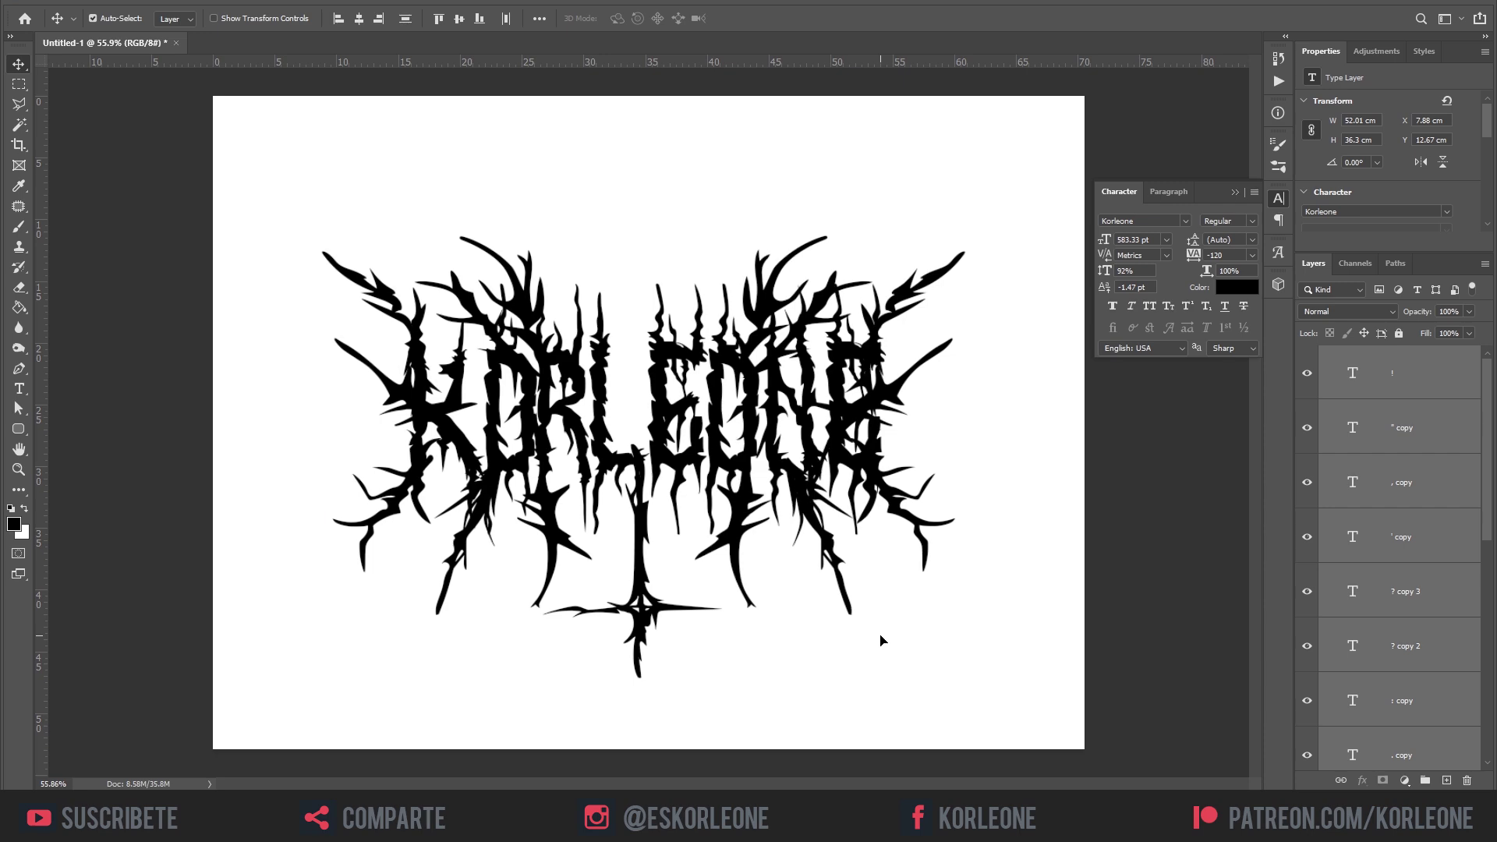
{"action": "key", "text": "ctrl+space"}
{"action": "mouse_move", "coordinate": [788, 516]}
{"action": "left_mouse_down"}
{"action": "mouse_move", "coordinate": [776, 521]}
{"action": "mouse_move", "coordinate": [799, 521]}
{"action": "left_mouse_up"}
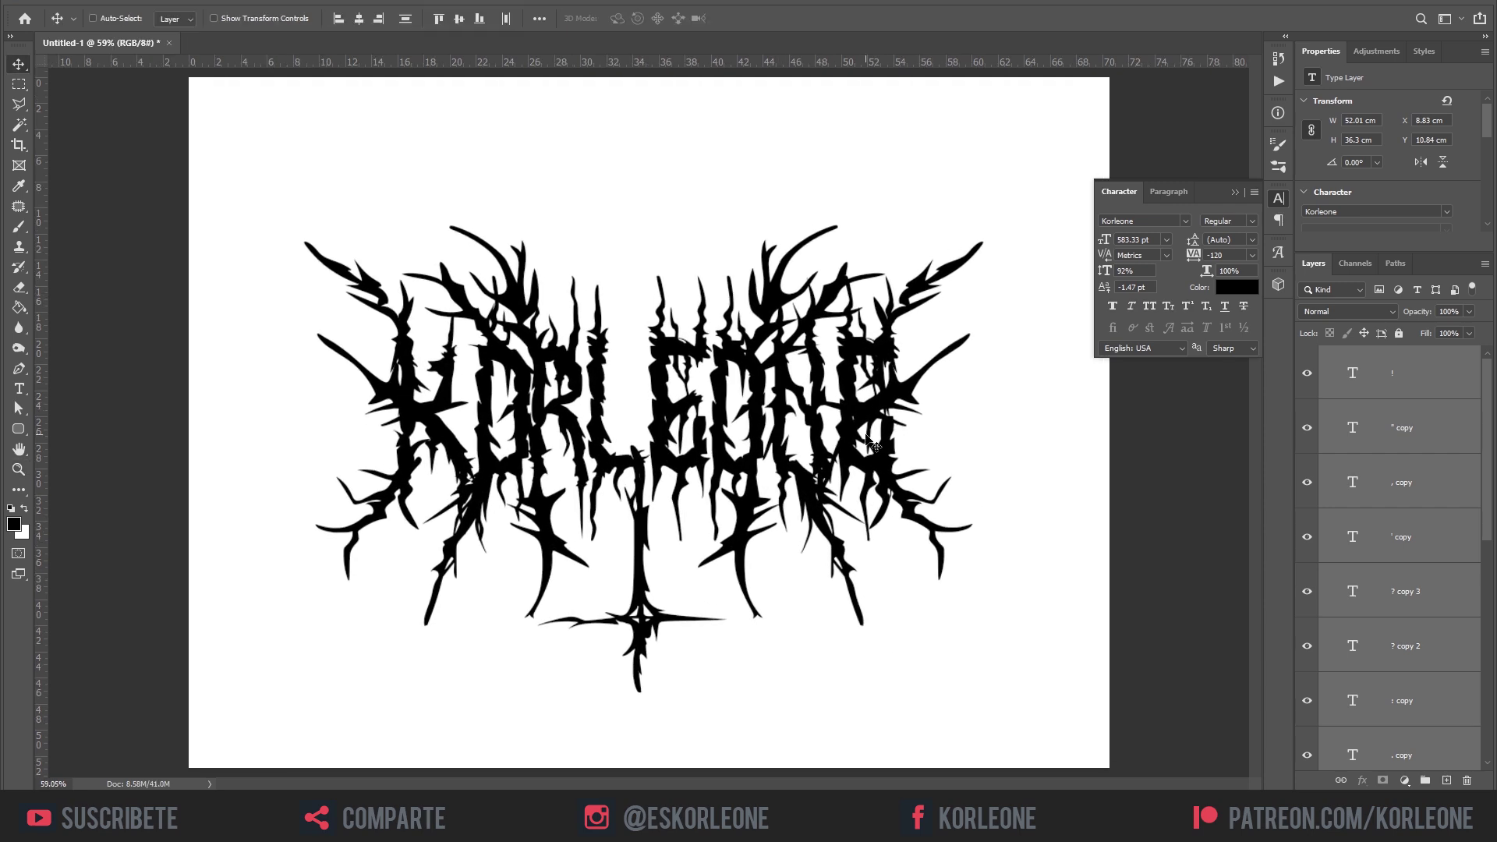
{"action": "left_click", "coordinate": [1405, 359]}
{"action": "left_click_drag", "start_coordinate": [805, 705], "coordinate": [926, 492]}
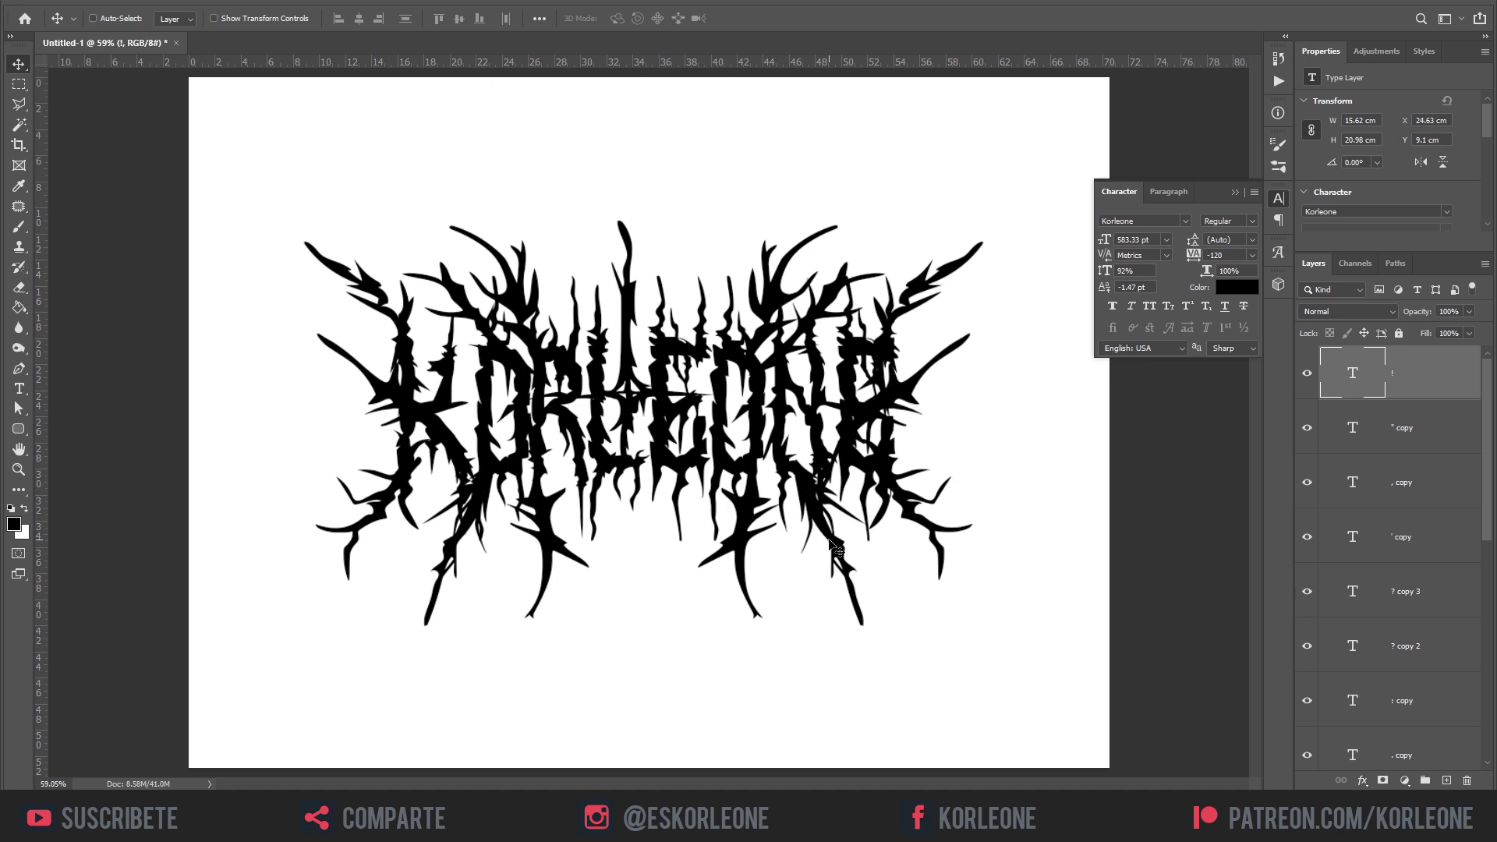
Try the "!" ornament before the K and past the final E, collapsing the Character panel.
{"action": "key", "text": "ctrl+space"}
{"action": "left_click_drag", "start_coordinate": [654, 433], "coordinate": [674, 432]}
{"action": "key", "text": "v"}
{"action": "left_click_drag", "start_coordinate": [749, 511], "coordinate": [436, 465]}
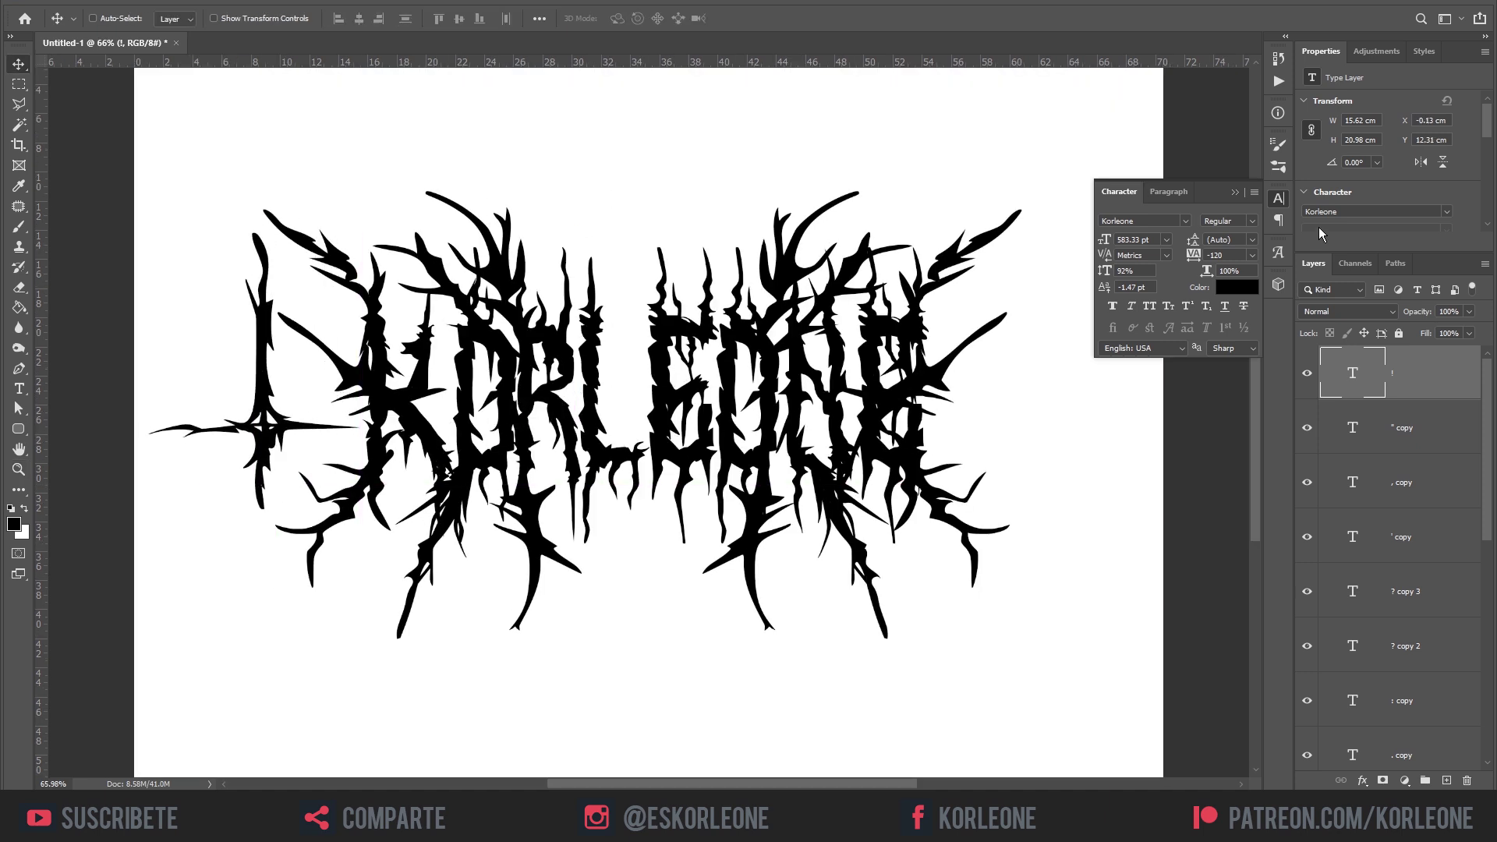
{"action": "left_click", "coordinate": [1236, 193]}
{"action": "left_click_drag", "start_coordinate": [348, 429], "coordinate": [1123, 475]}
Undo the trial moves of the "!" ornament, and hide and show its layer to compare the logo.
{"action": "key", "text": "ctrl+space"}
{"action": "mouse_move", "coordinate": [850, 507]}
{"action": "left_mouse_down"}
{"action": "mouse_move", "coordinate": [816, 550]}
{"action": "mouse_move", "coordinate": [855, 508]}
{"action": "left_mouse_up"}
{"action": "key", "text": "ctrl+z"}
{"action": "key", "text": "ctrl+z"}
{"action": "key", "text": "ctrl+z"}
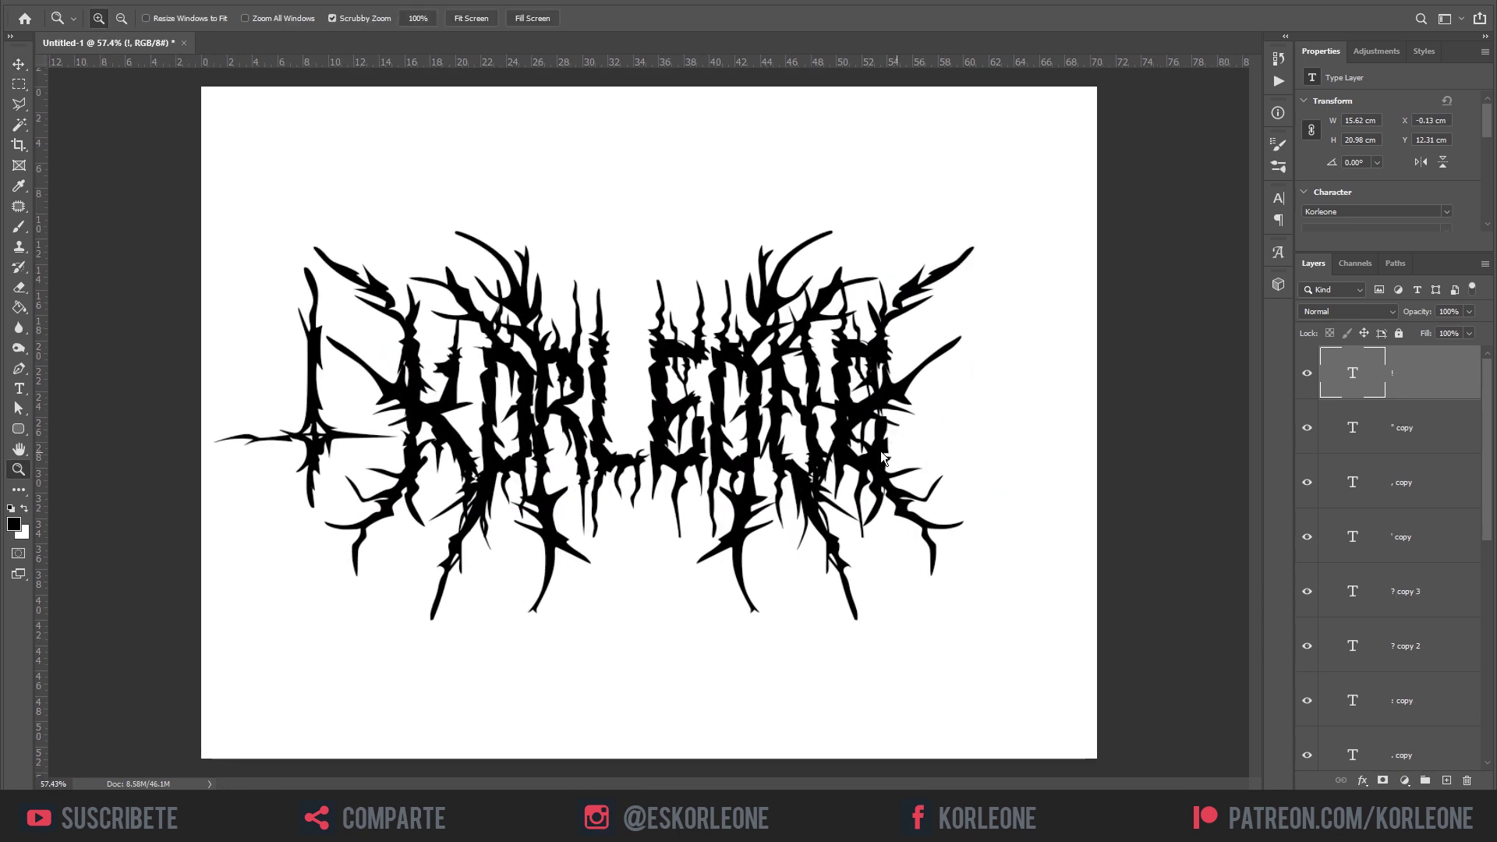
{"action": "key", "text": "v"}
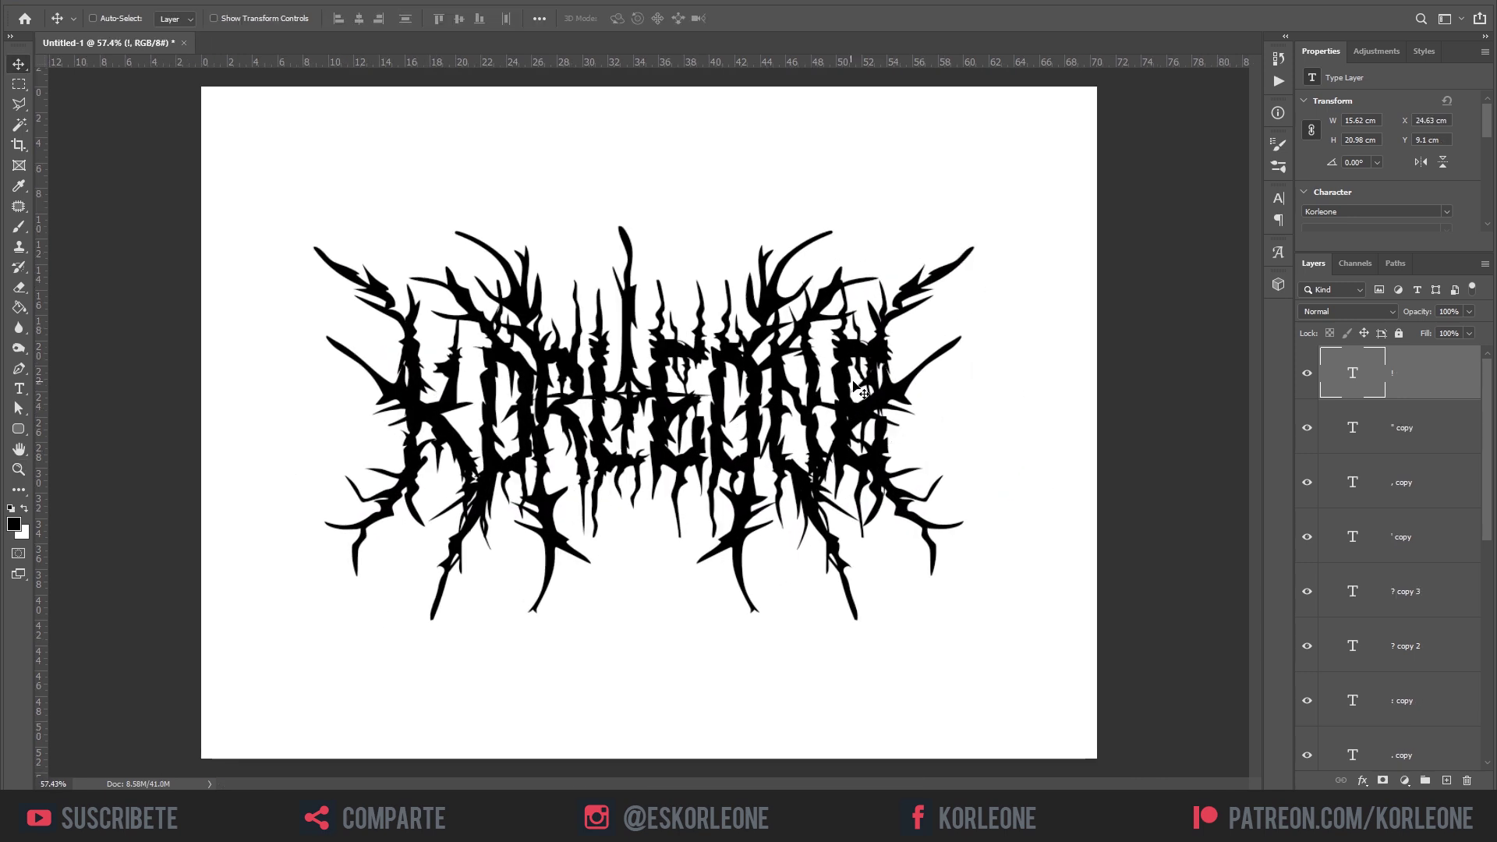
{"action": "left_click", "coordinate": [1303, 381]}
{"action": "left_click", "coordinate": [1303, 380]}
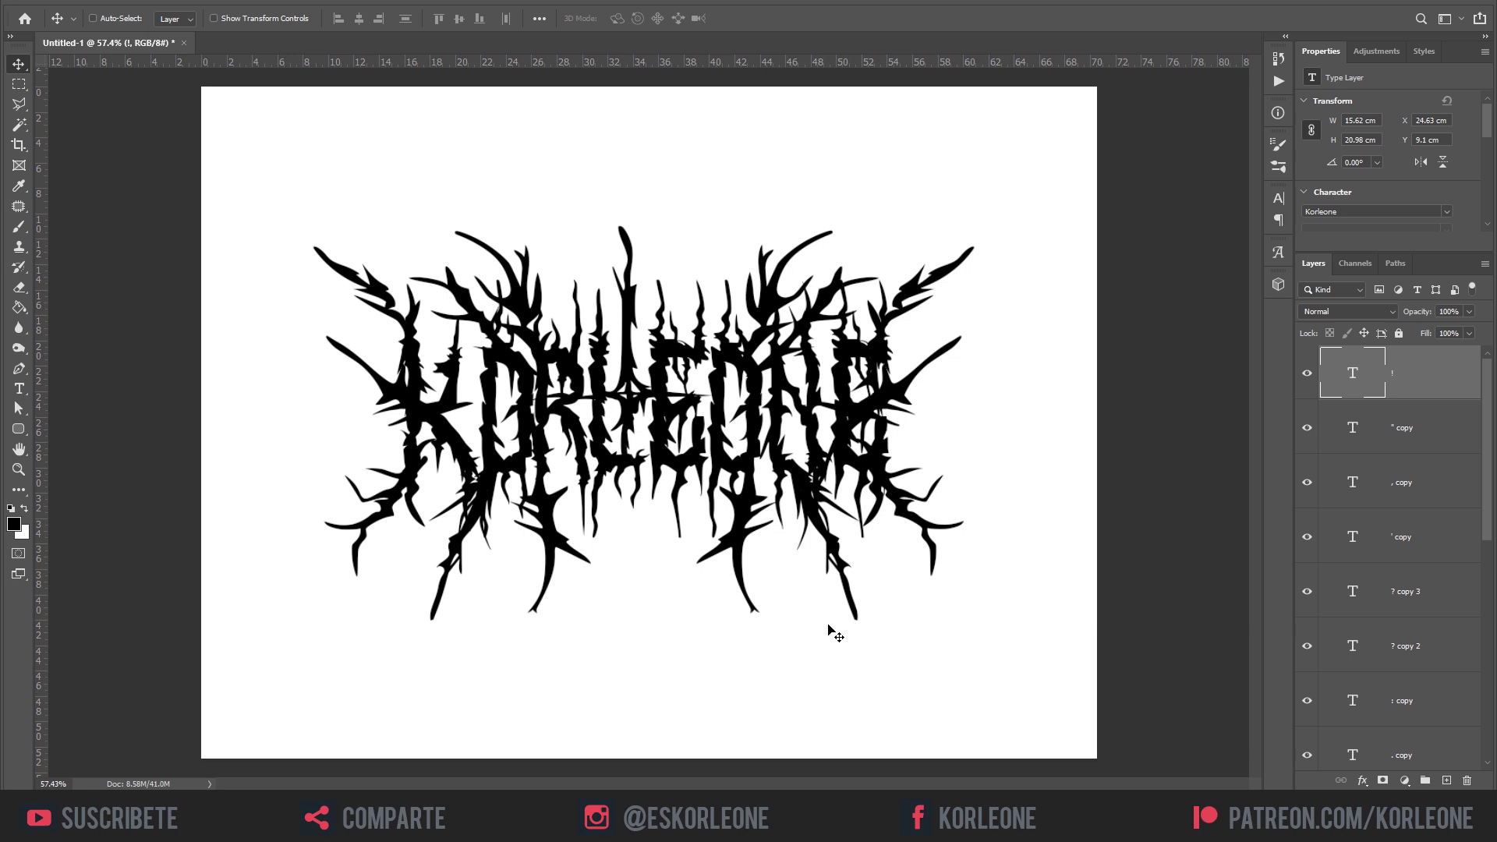
Merge the korleone text and all ornament layers into a single layer above the Background.
{"action": "scroll", "coordinate": [1427, 394], "scroll_direction": "down", "scroll_amount": 6}
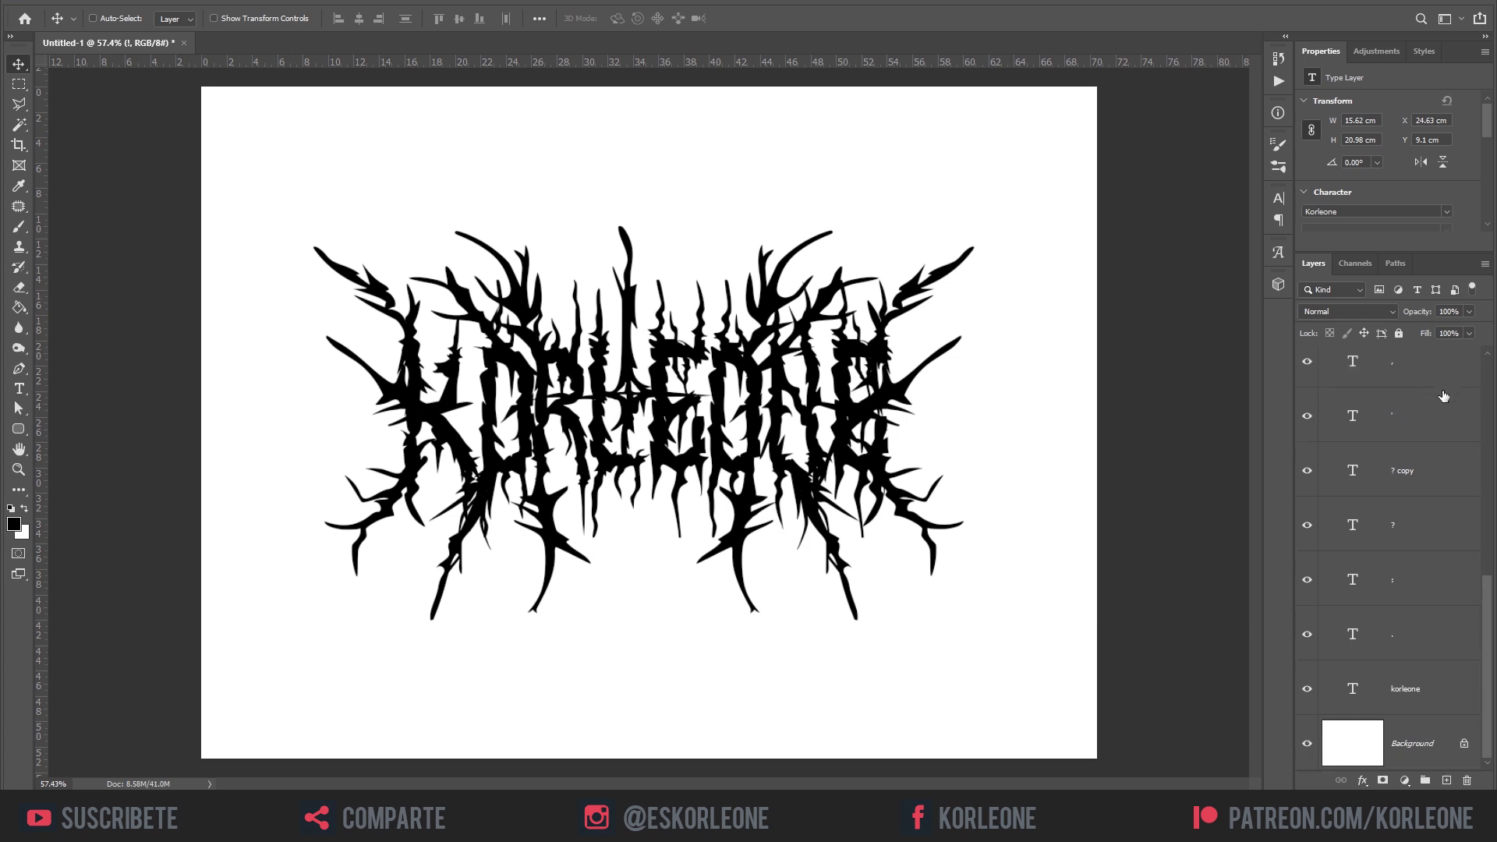
{"action": "left_click", "coordinate": [1409, 706], "text": "shift"}
{"action": "left_click_drag", "start_coordinate": [673, 429], "coordinate": [694, 360]}
{"action": "key", "text": "ctrl+z"}
{"action": "left_click_drag", "start_coordinate": [702, 422], "coordinate": [702, 421]}
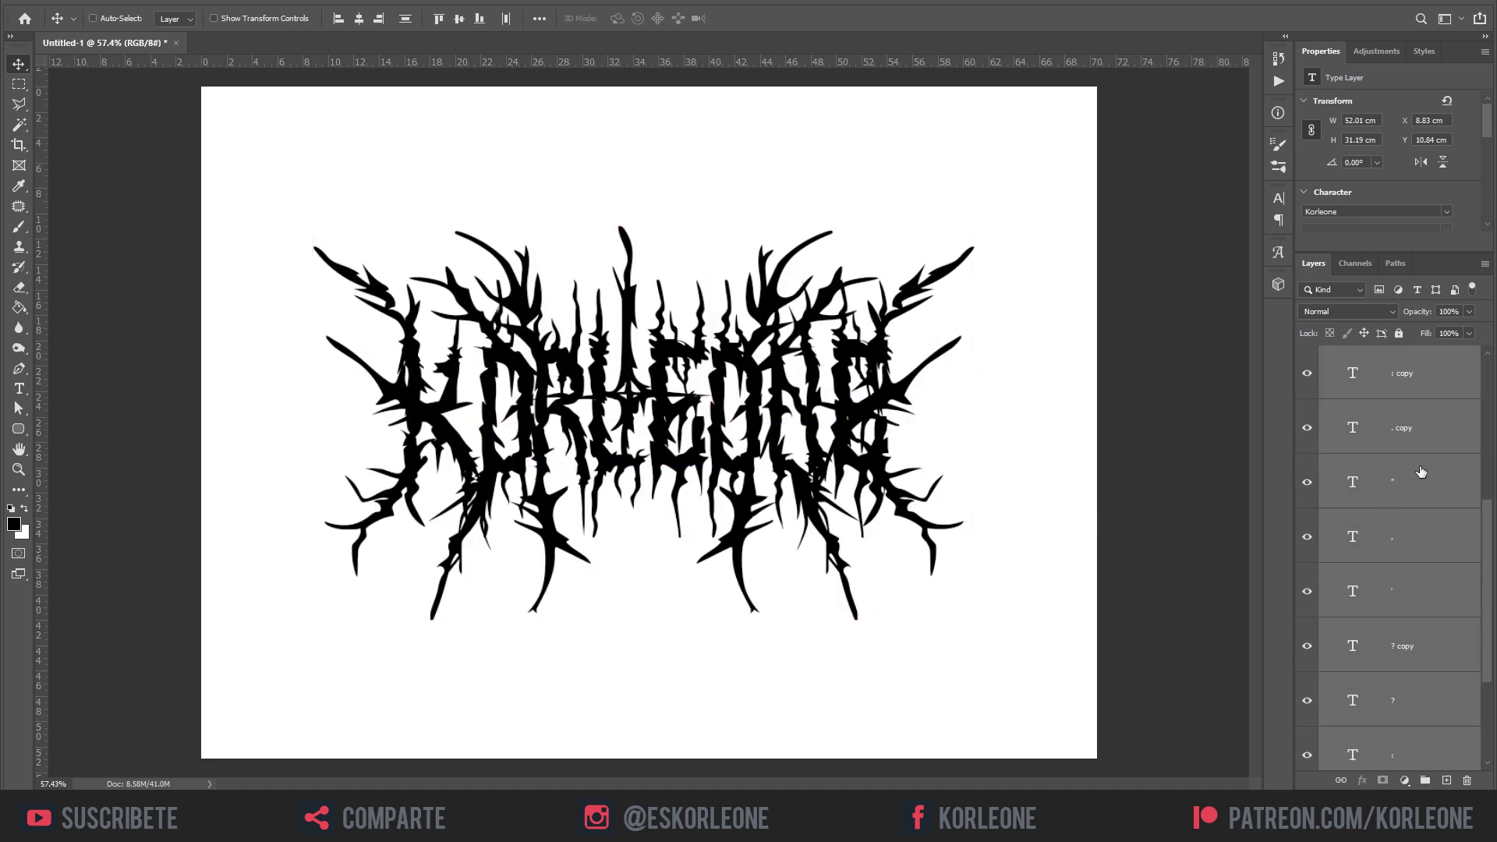
{"action": "key", "text": "ctrl+e"}
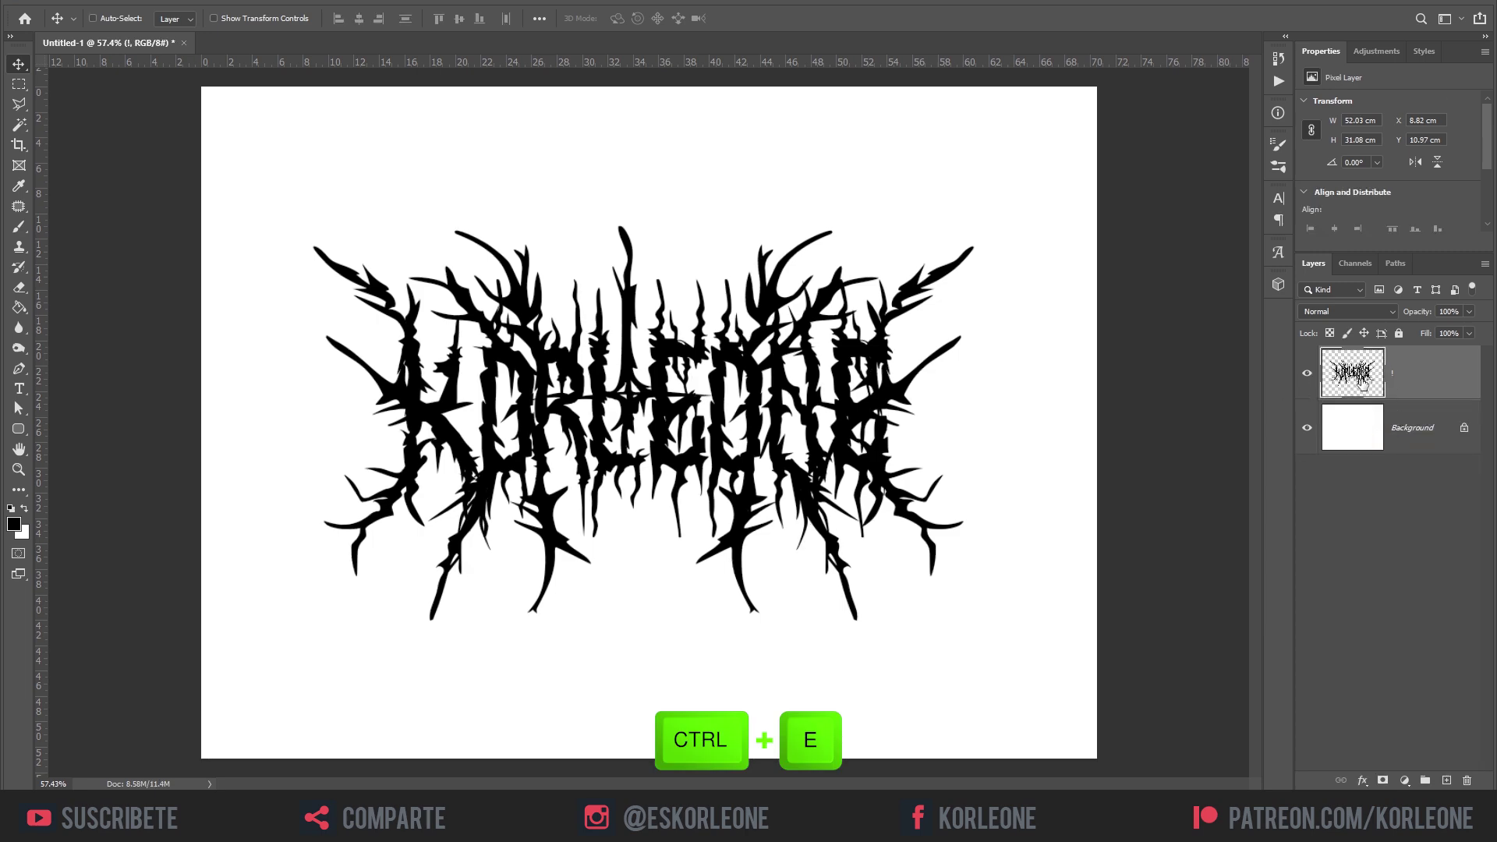
{"action": "left_click_drag", "start_coordinate": [765, 350], "coordinate": [802, 318]}
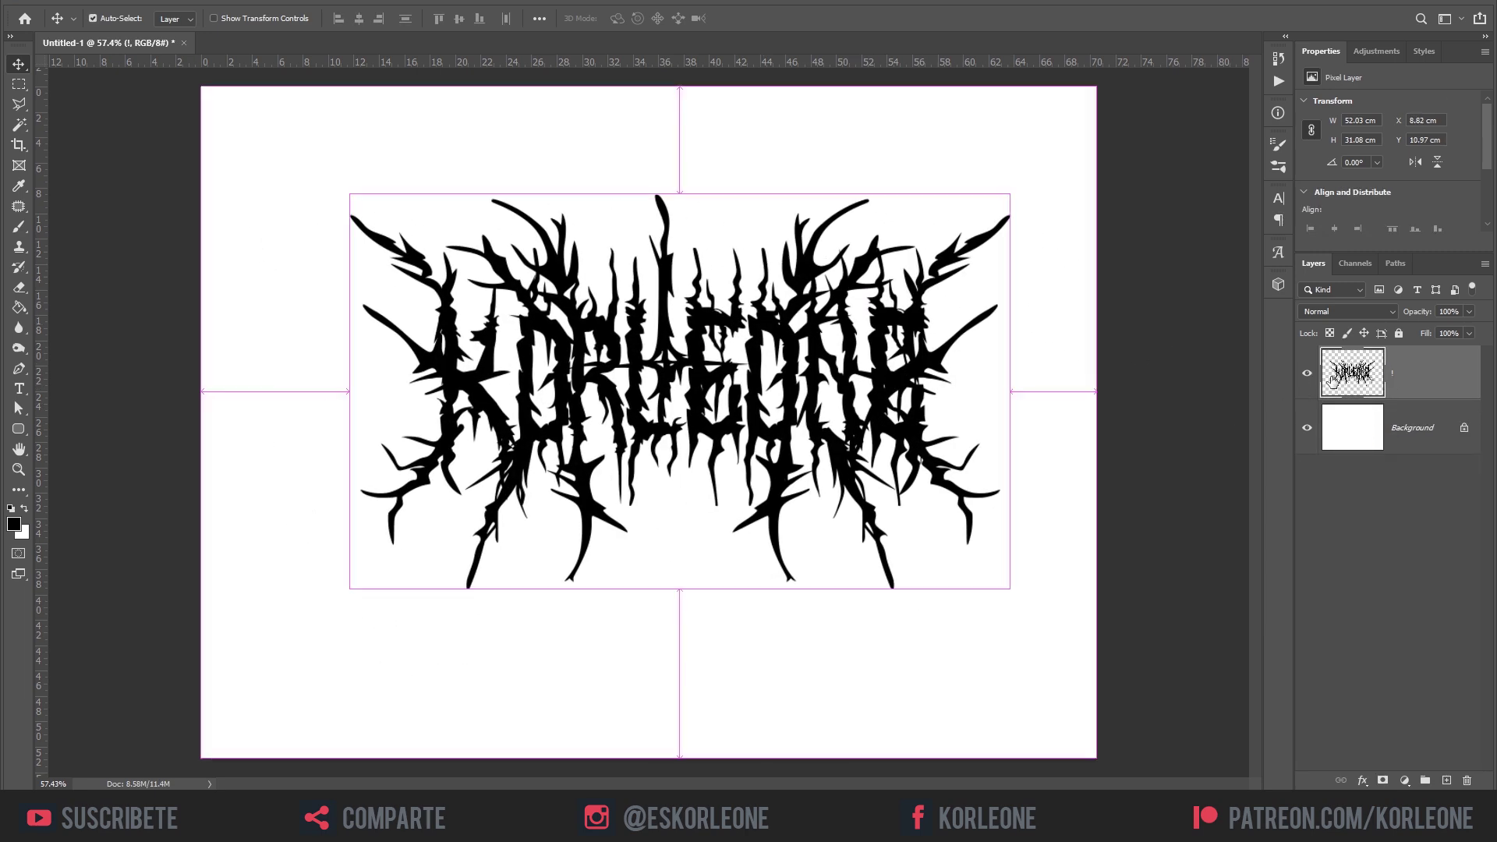
{"action": "key", "text": "ctrl+z"}
Duplicate the merged logo layer within the same document, keeping the default copy name.
{"action": "right_click", "coordinate": [1411, 374]}
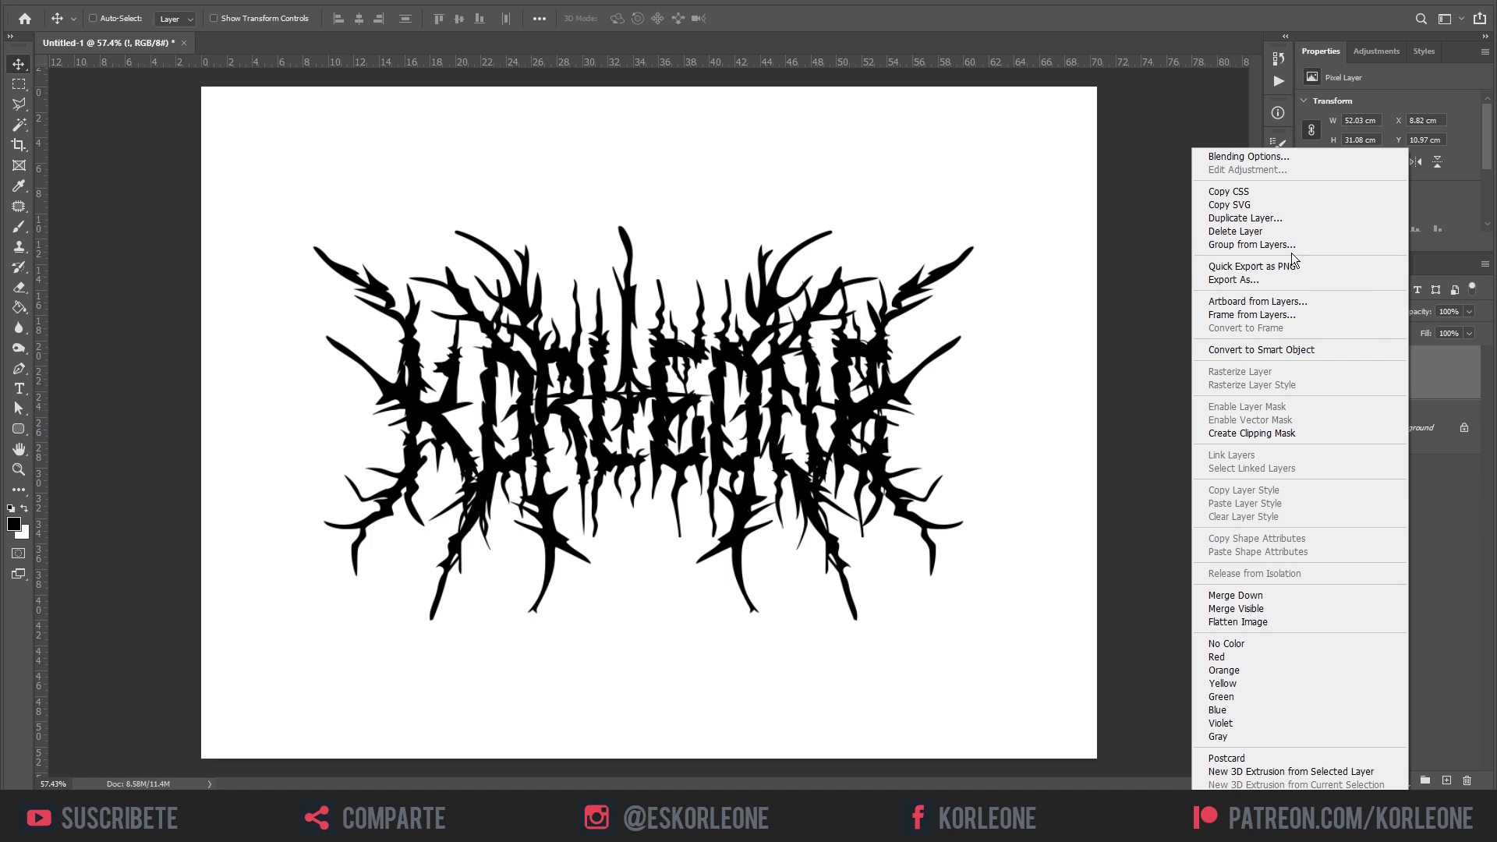
{"action": "left_click", "coordinate": [1242, 218]}
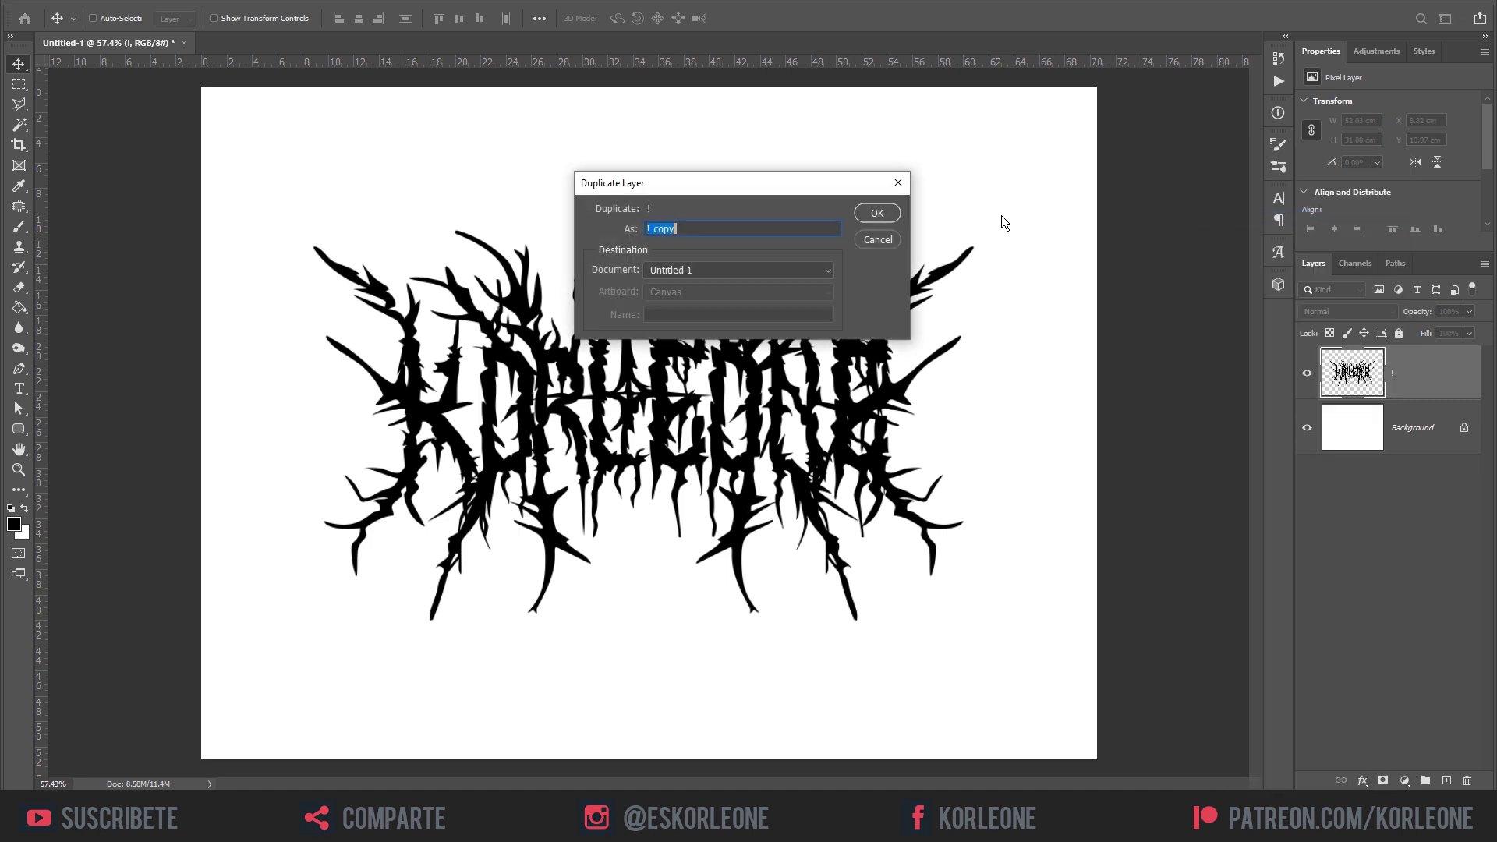
{"action": "left_click", "coordinate": [878, 215]}
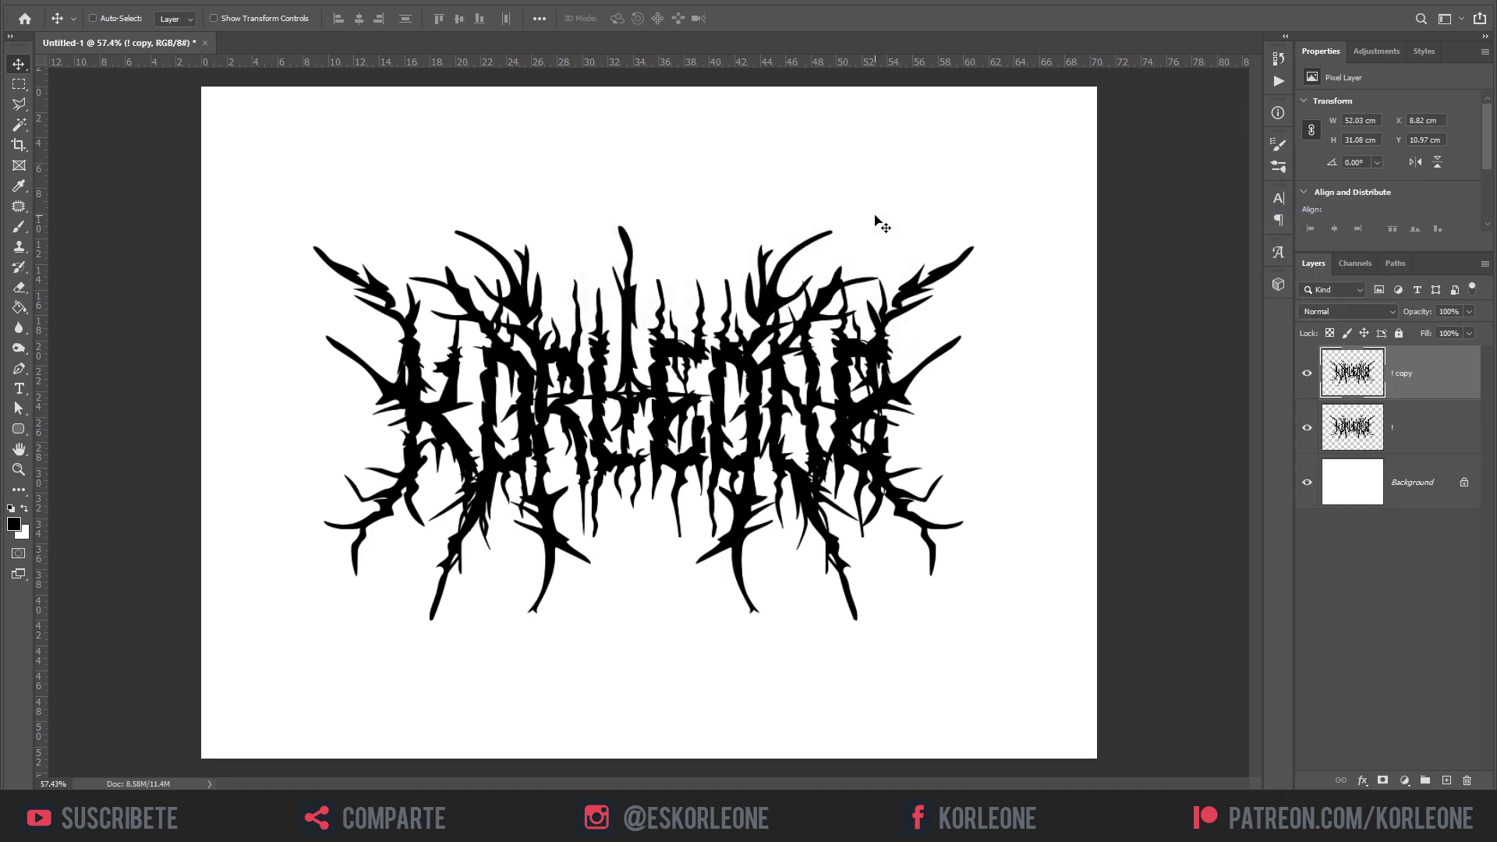
Keep the original logo as a hidden backup layer named RESPALDO, leaving the copy selected.
{"action": "left_click", "coordinate": [1308, 430]}
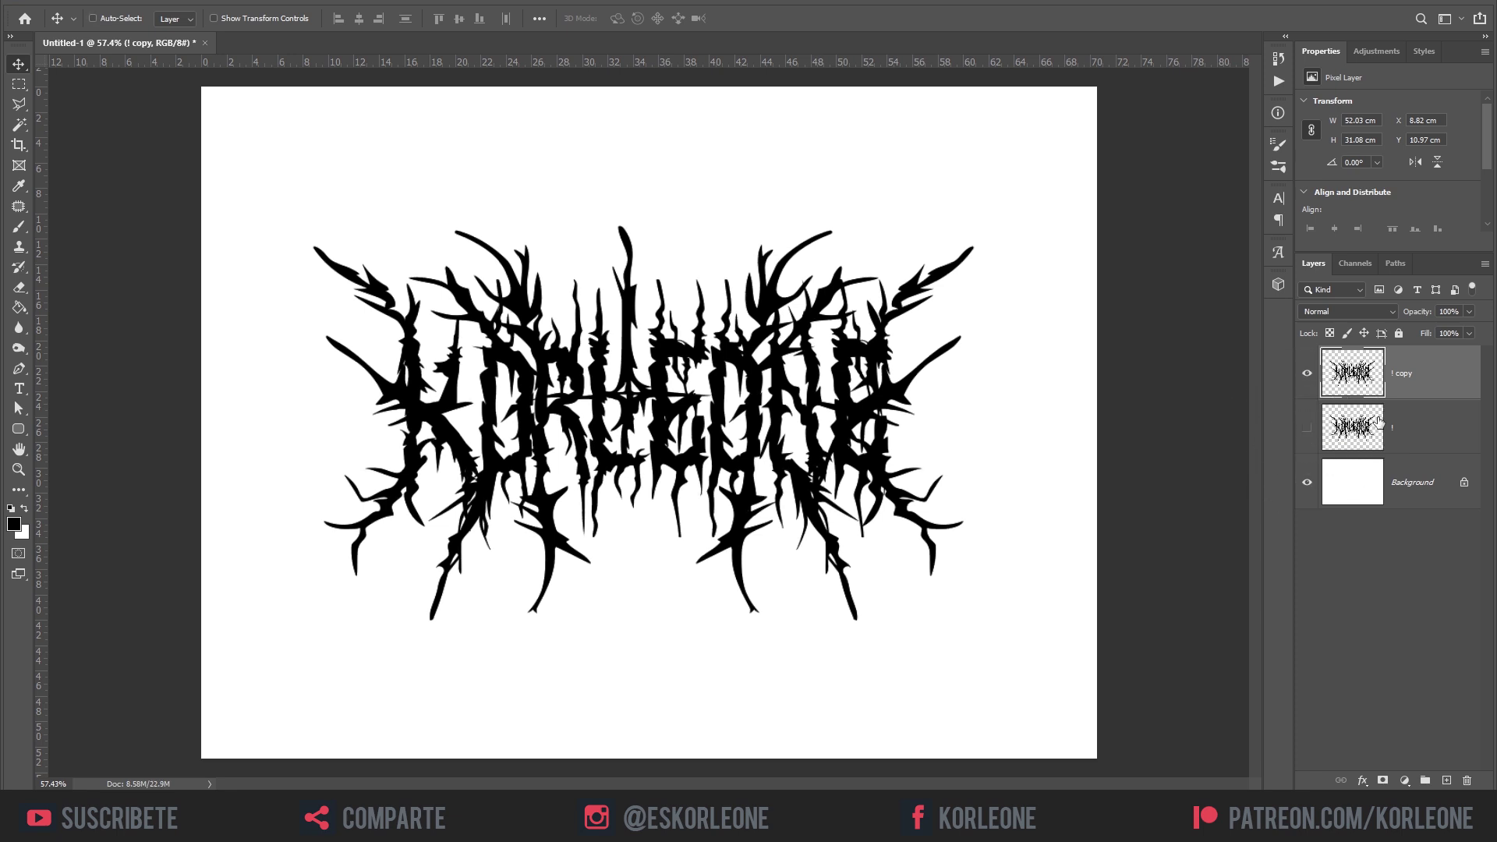
{"action": "left_click", "coordinate": [1397, 429]}
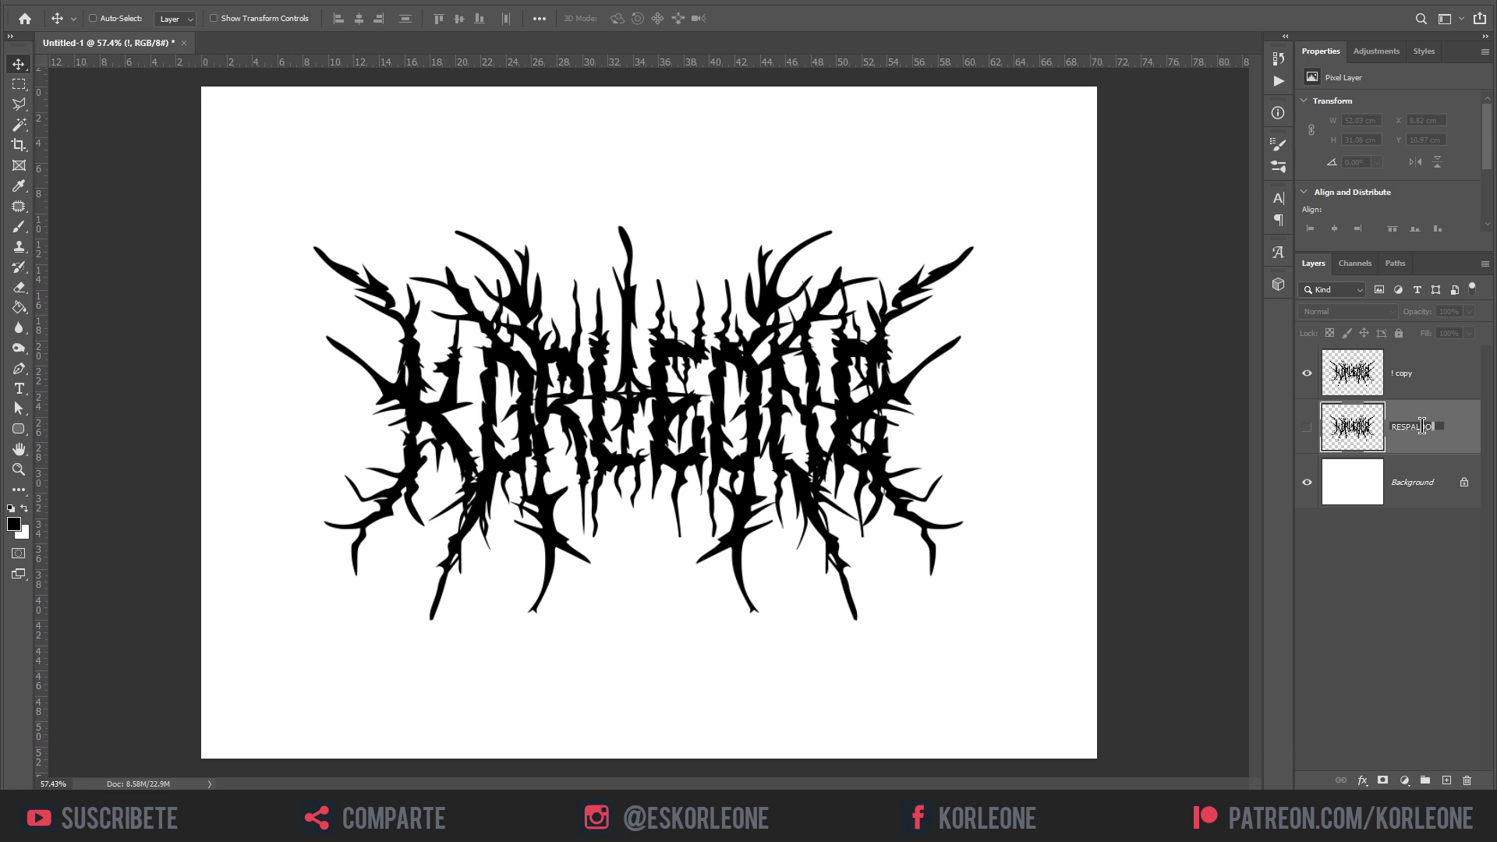
{"action": "key", "text": "Return"}
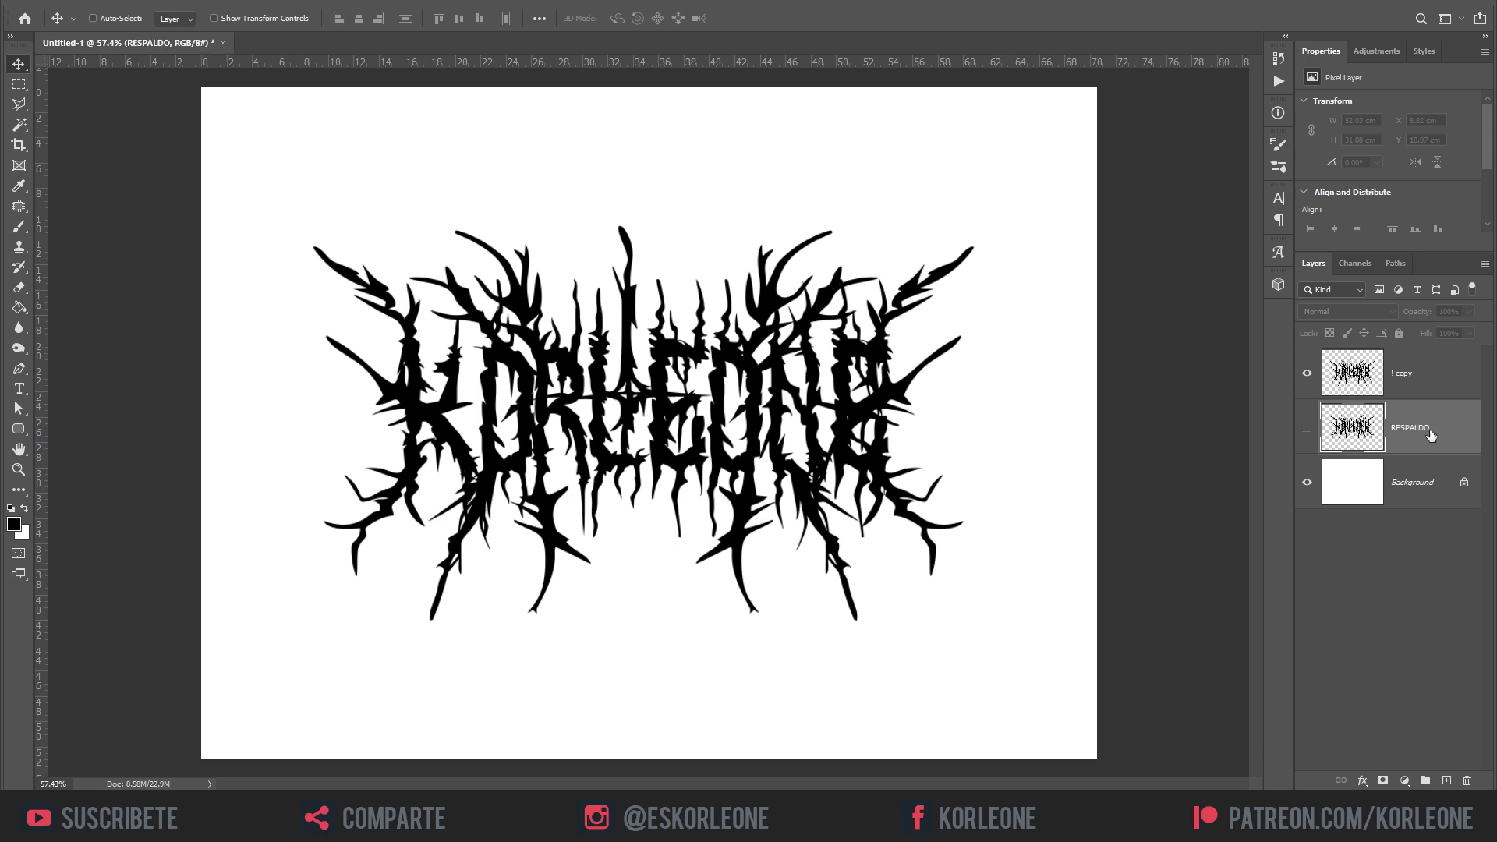
{"action": "left_click", "coordinate": [1430, 384]}
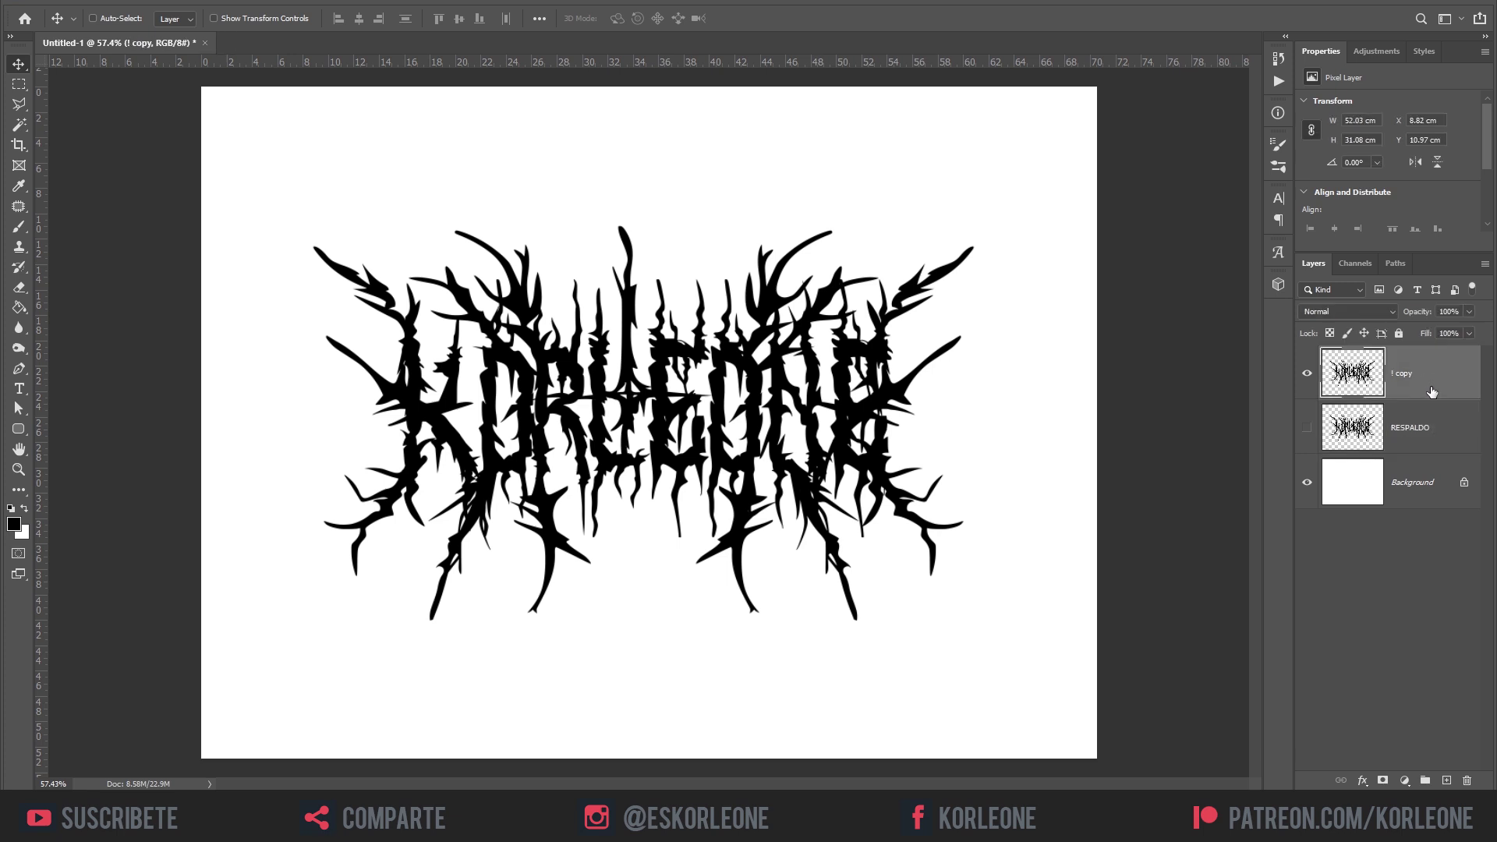
Try a custom Warp on the logo copy, pulling its upper corners in and up and its lower corners in and down.
{"action": "key", "text": "ctrl+1"}
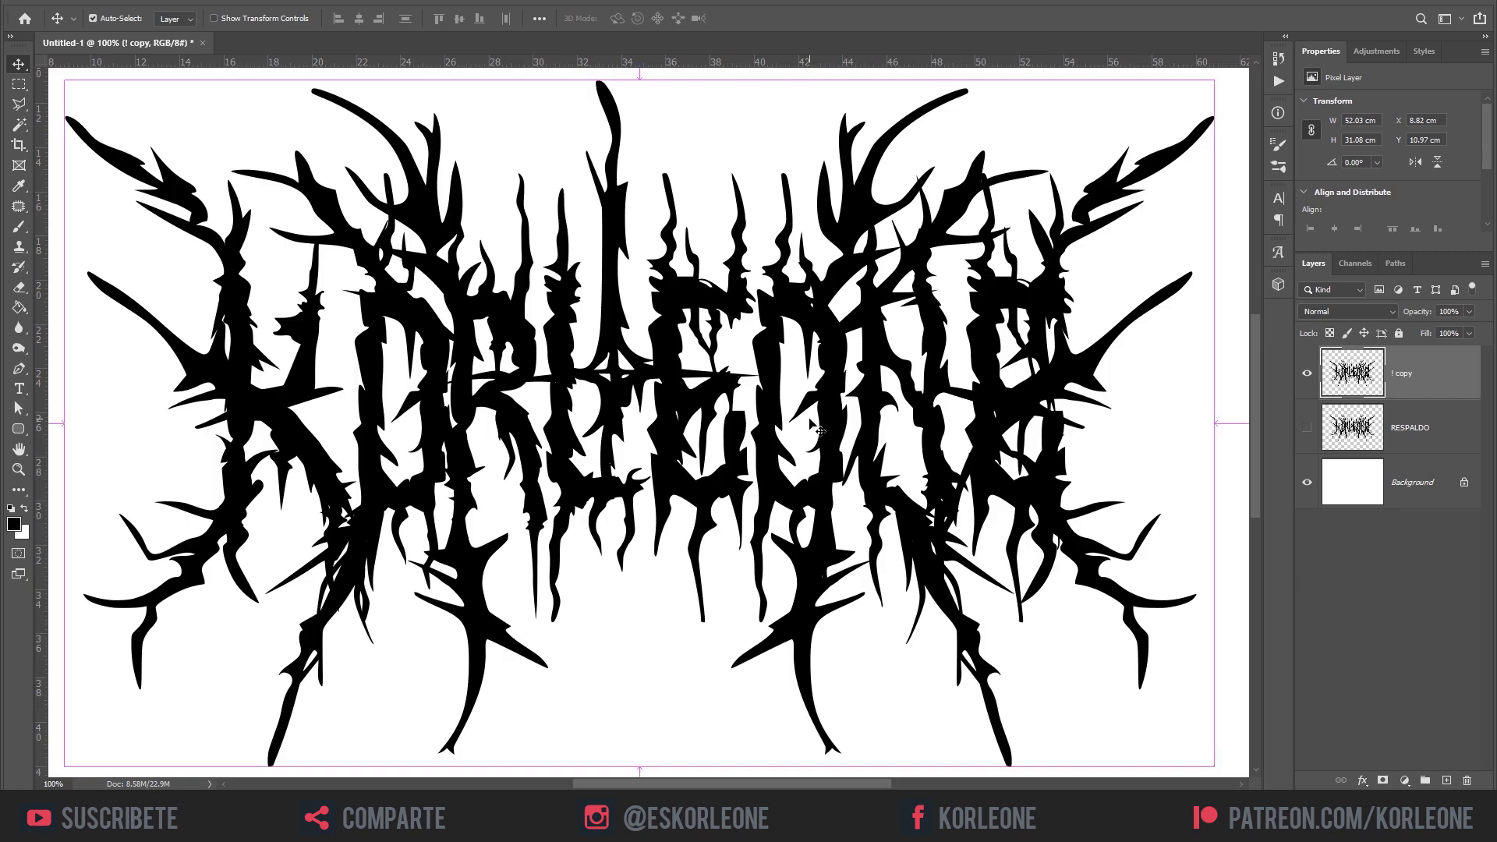
{"action": "key", "text": "ctrl+0"}
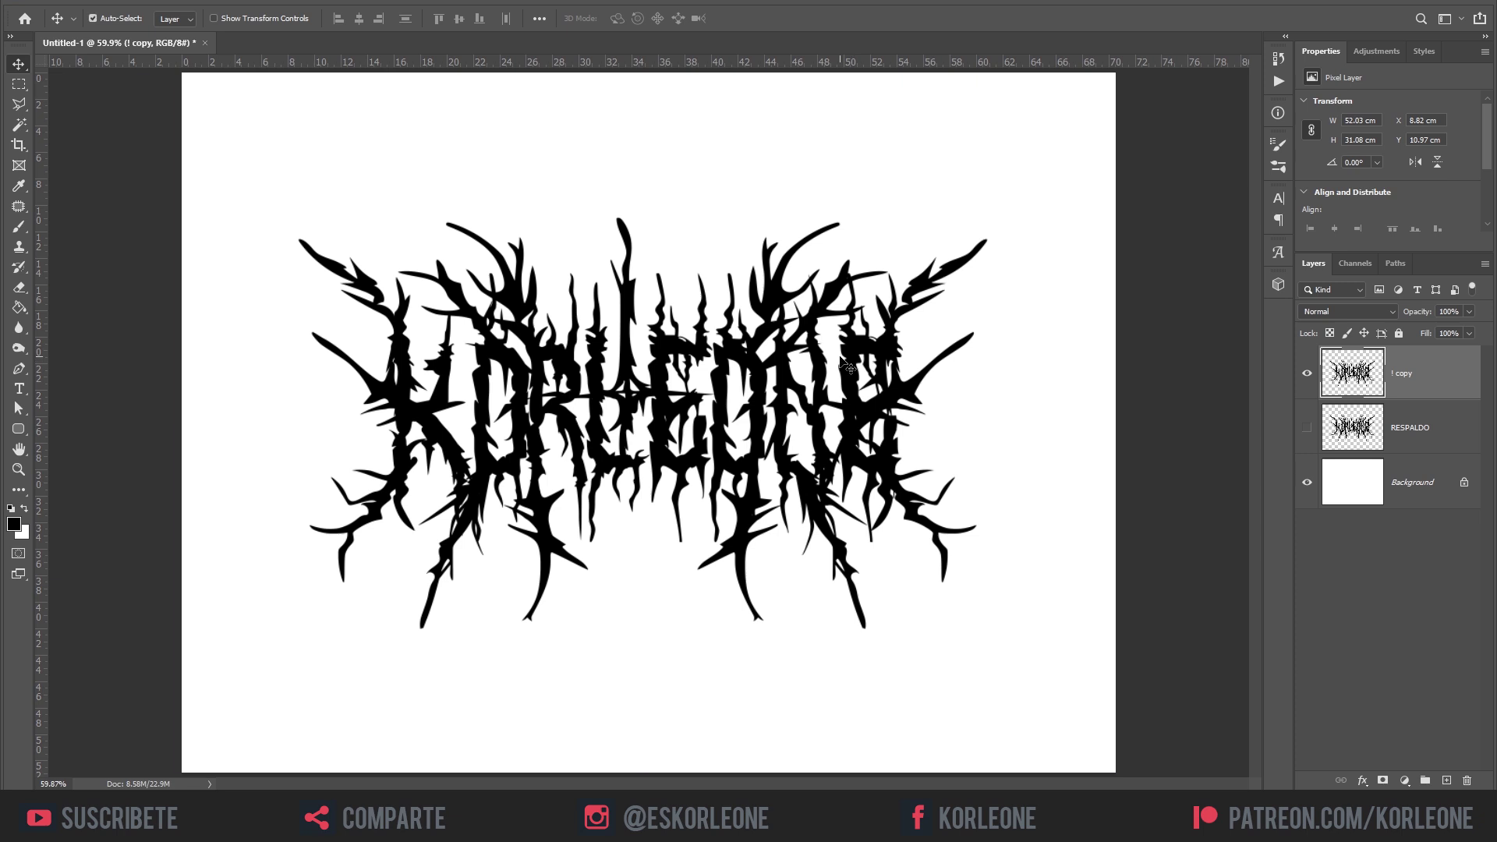
{"action": "key", "text": "ctrl+t"}
{"action": "right_click", "coordinate": [664, 292]}
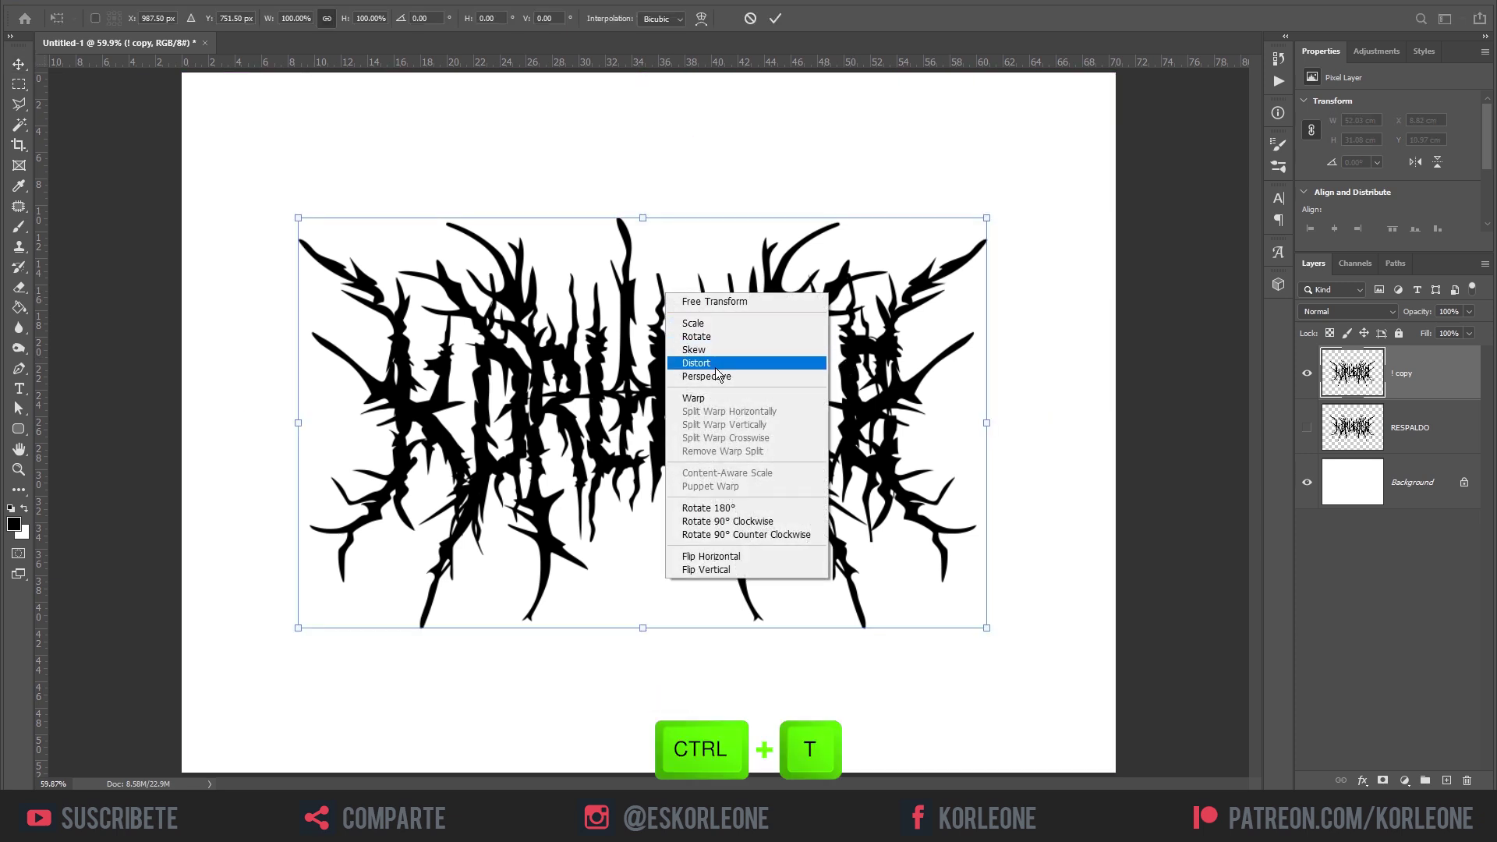
{"action": "left_click", "coordinate": [719, 400]}
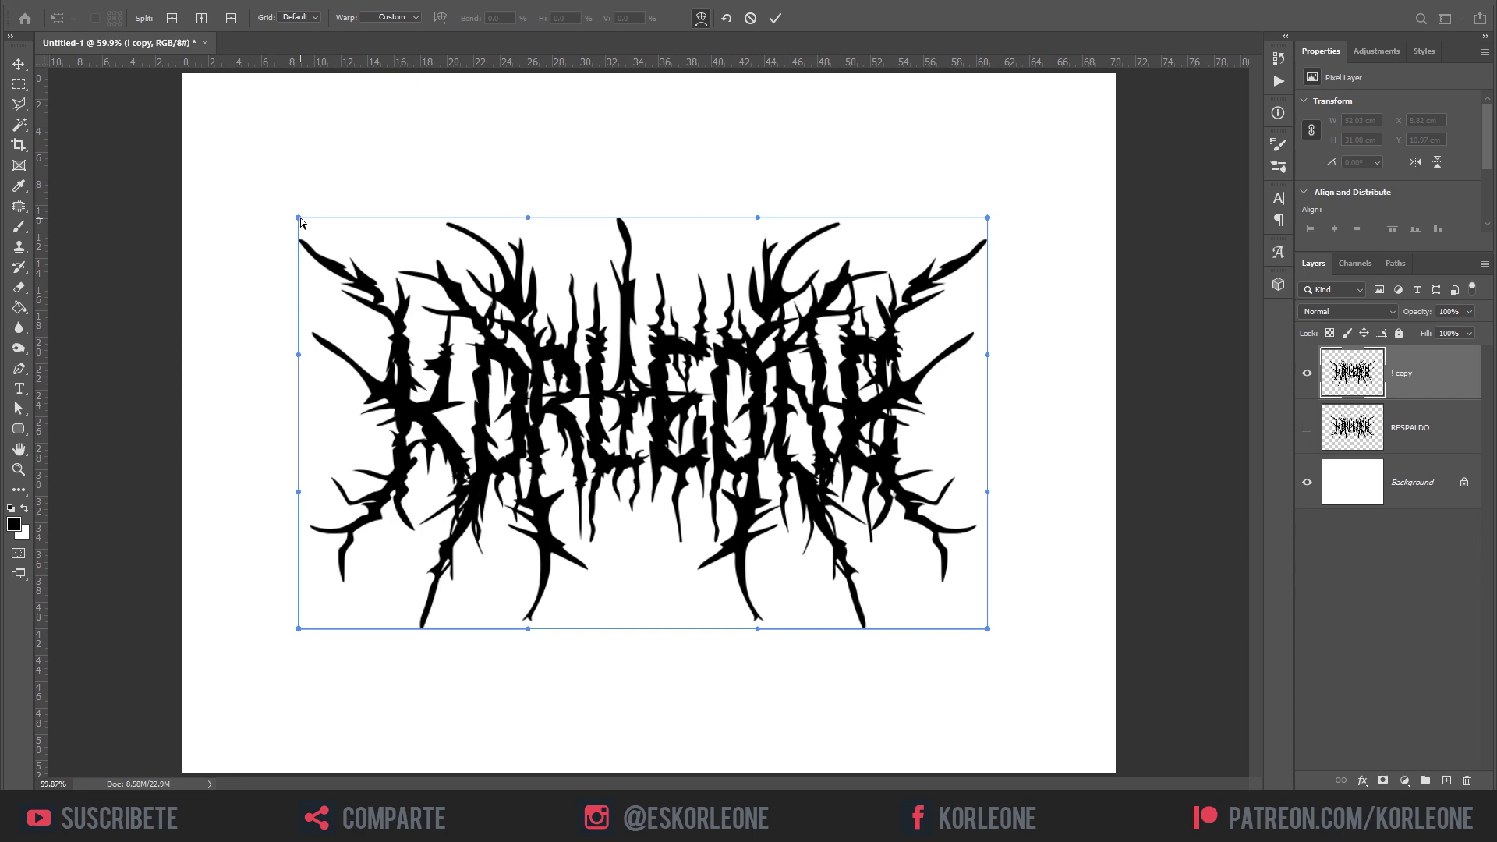
{"action": "left_click_drag", "start_coordinate": [301, 221], "coordinate": [464, 117]}
{"action": "left_click_drag", "start_coordinate": [302, 631], "coordinate": [509, 697]}
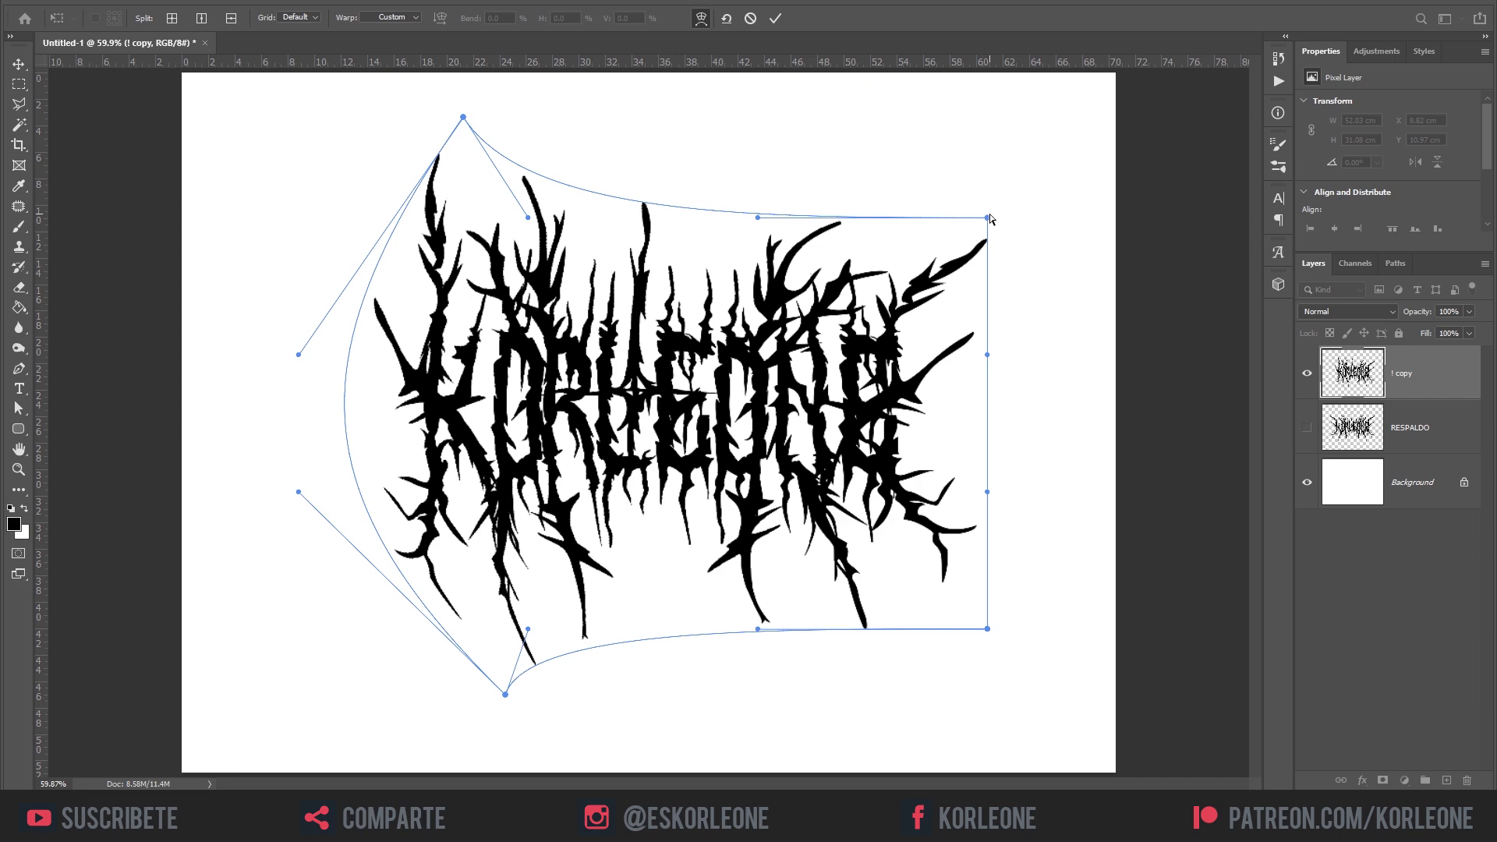
{"action": "left_click_drag", "start_coordinate": [987, 218], "coordinate": [868, 117]}
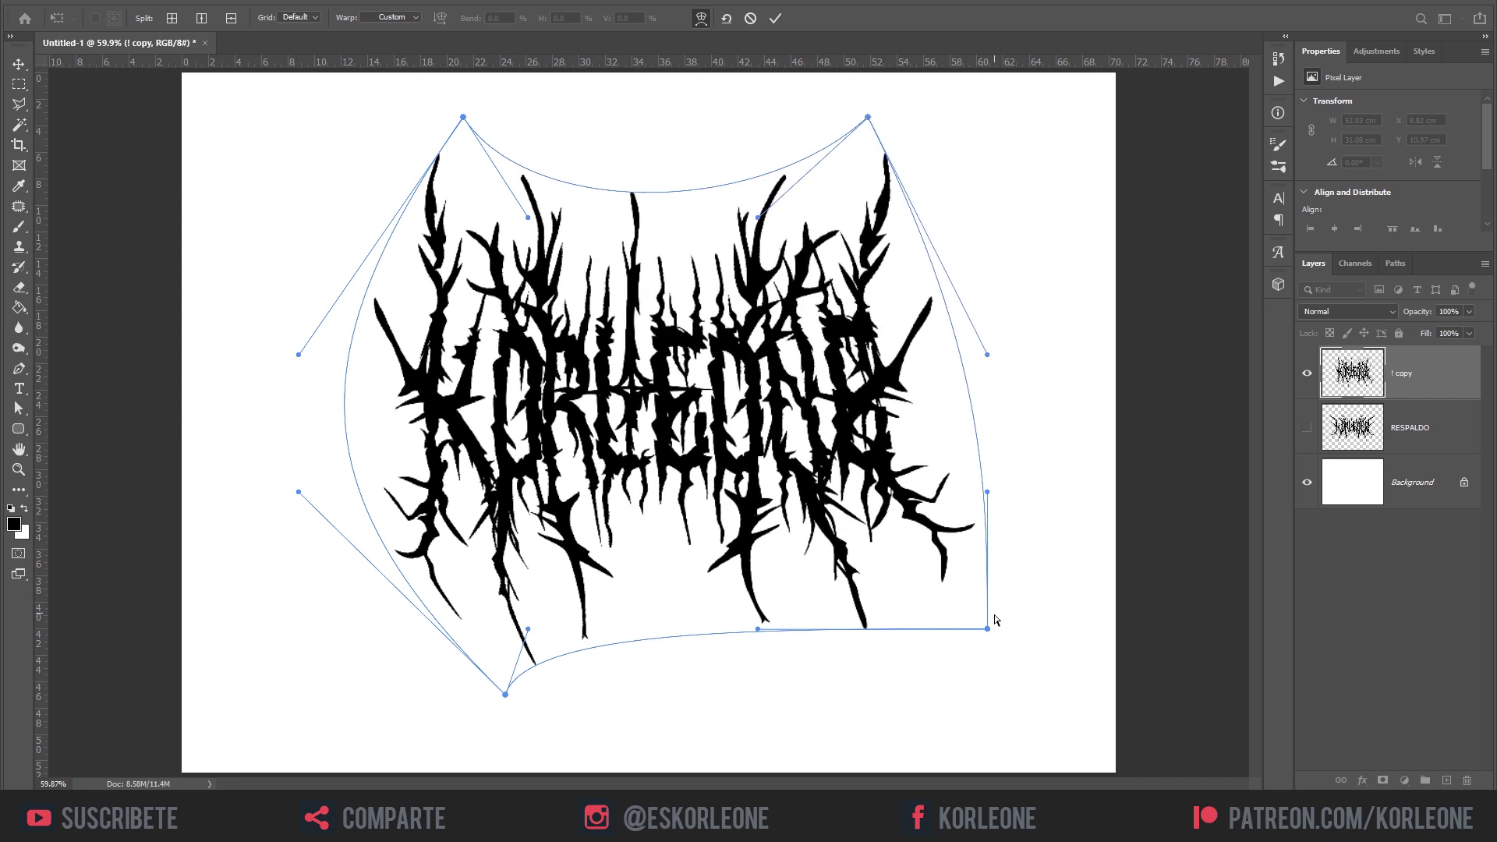
{"action": "left_click_drag", "start_coordinate": [987, 631], "coordinate": [786, 694]}
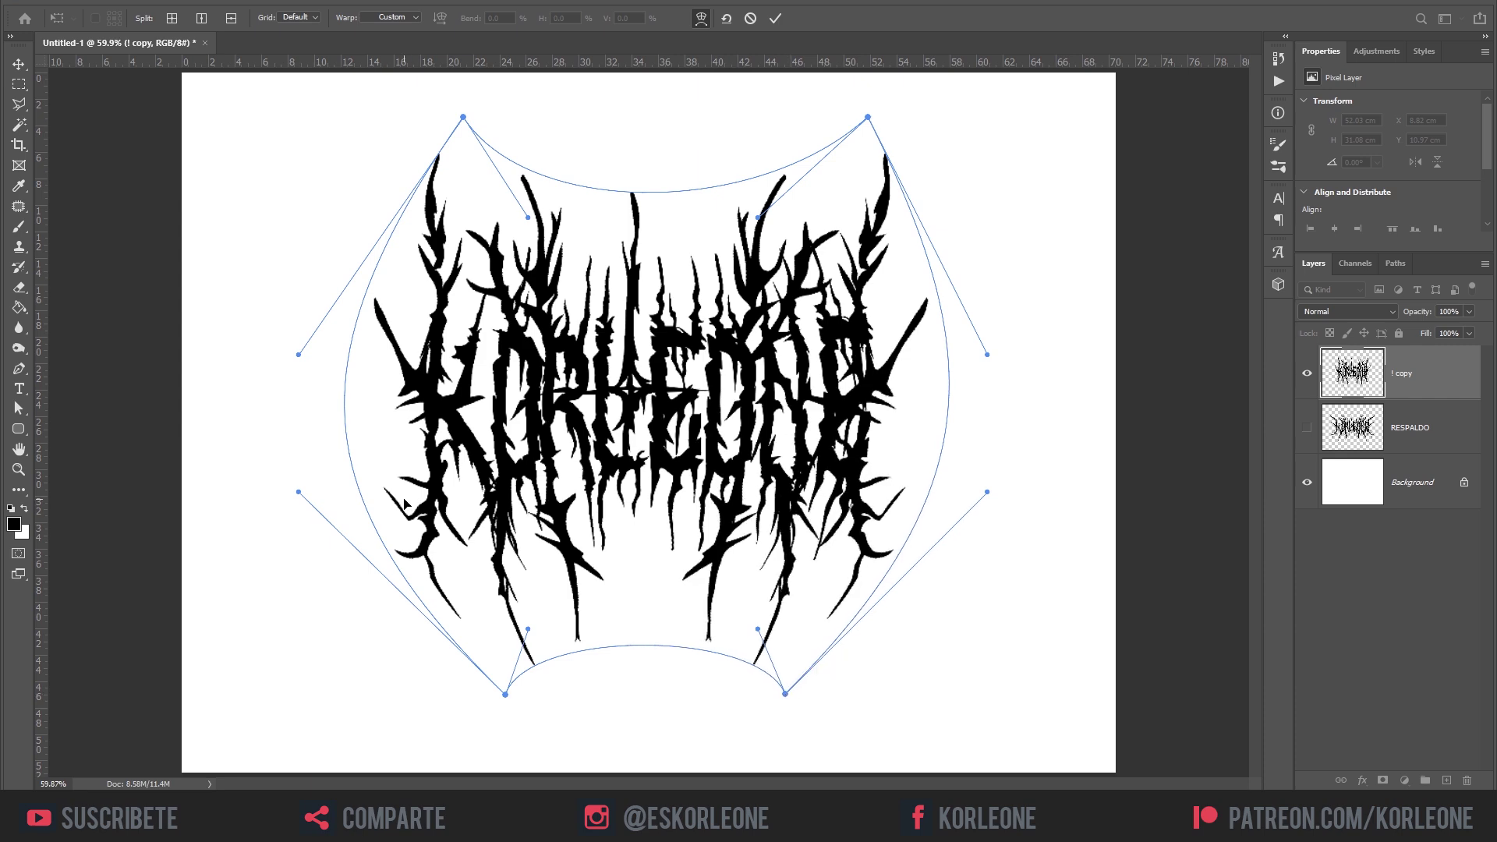
Bulge the left and right sides of the warped logo outward, apply the warp, and undo it.
{"action": "left_click_drag", "start_coordinate": [404, 503], "coordinate": [355, 422]}
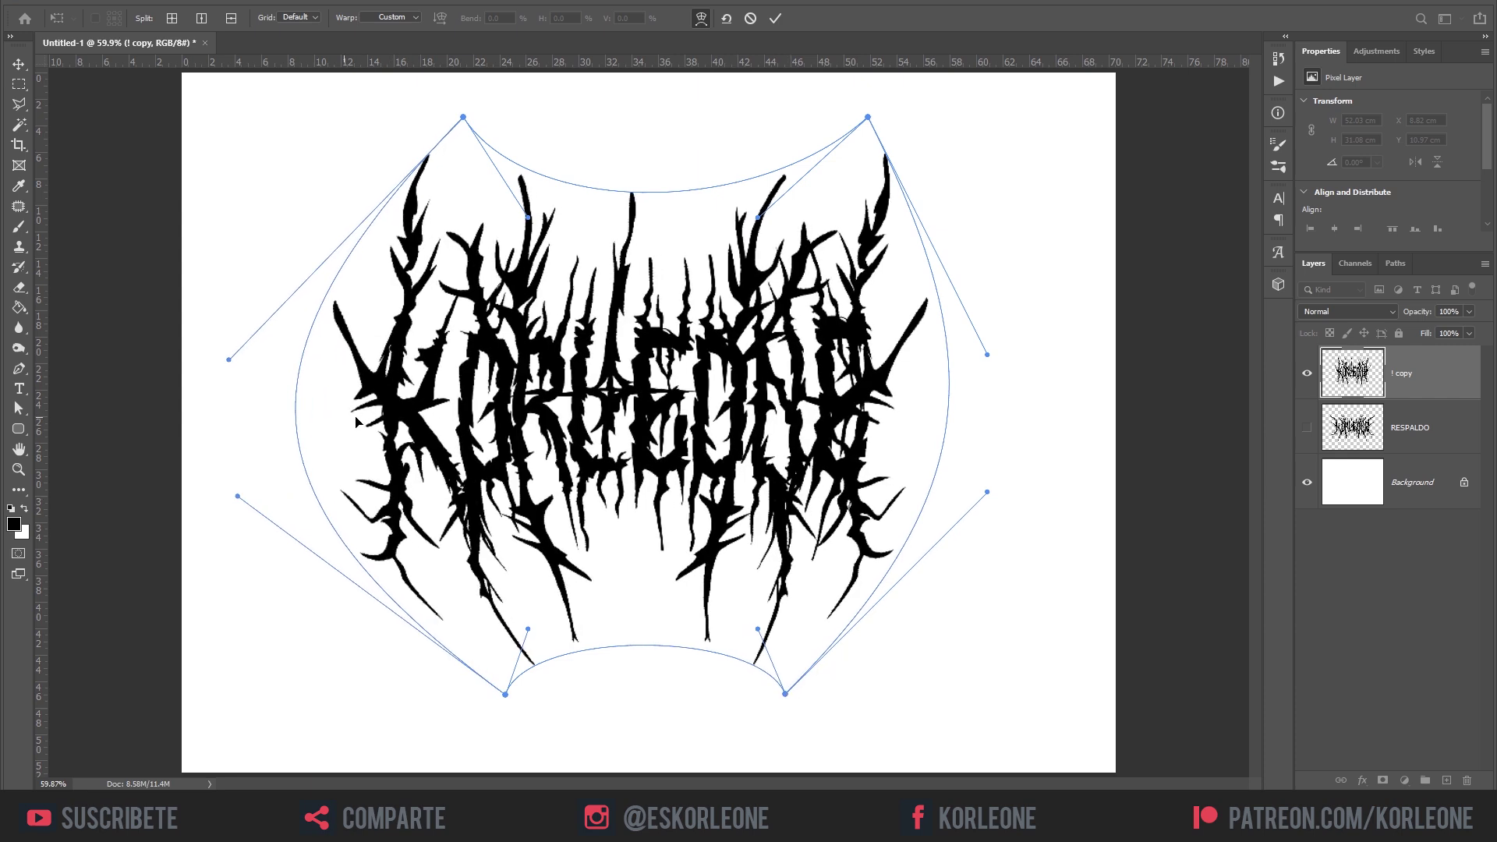
{"action": "left_click_drag", "start_coordinate": [901, 423], "coordinate": [953, 429]}
{"action": "key", "text": "Return"}
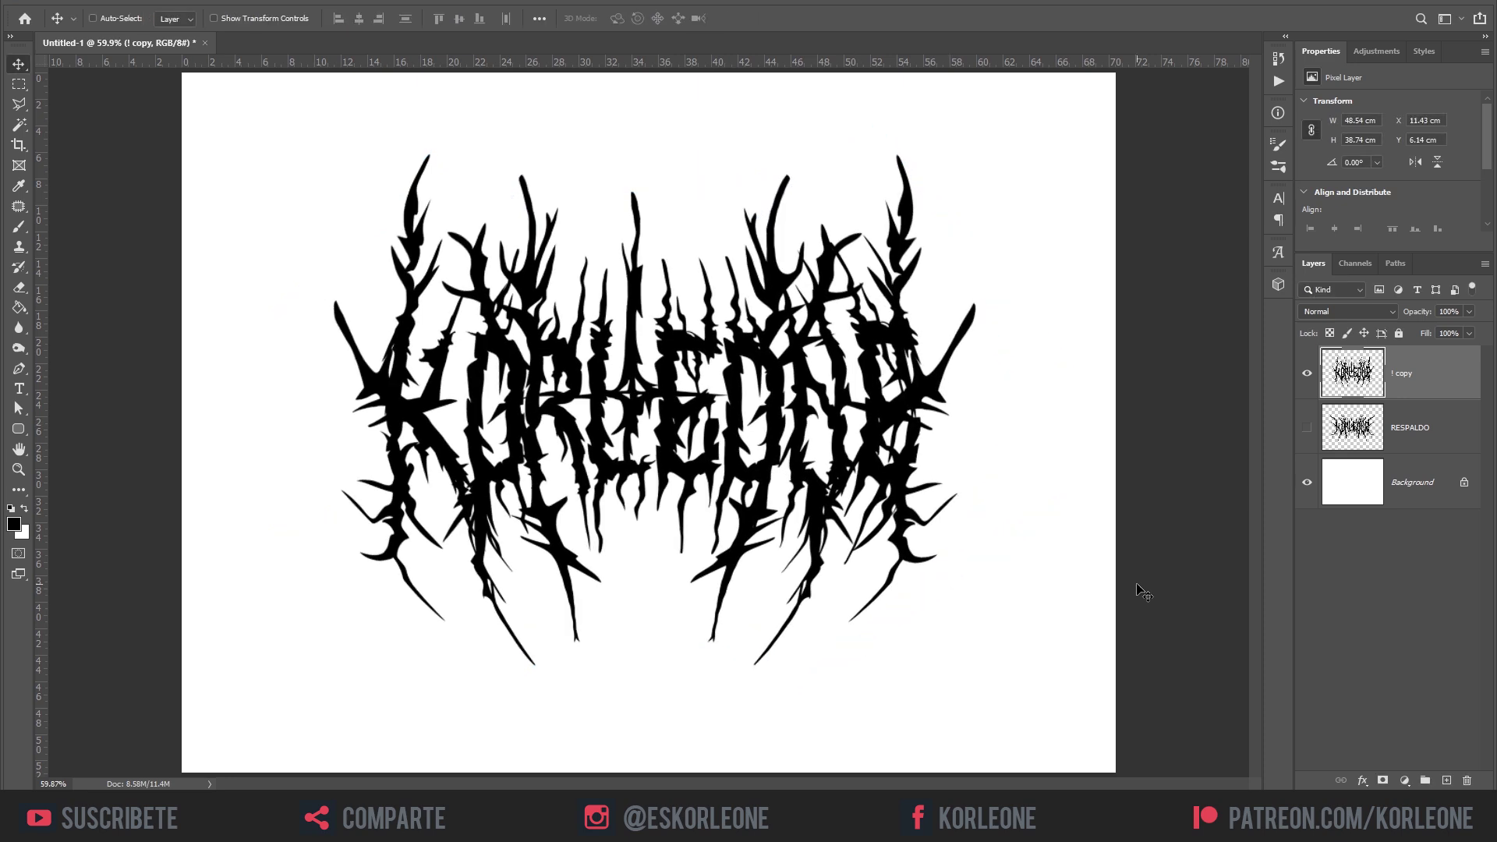
{"action": "key", "text": "ctrl+z"}
{"action": "key", "text": "ctrl+z"}
Try a custom Warp that stretches all four corners of the logo outward toward the canvas corners, and undo it.
{"action": "key", "text": "ctrl+t"}
{"action": "right_click", "coordinate": [734, 307]}
{"action": "left_click", "coordinate": [780, 417]}
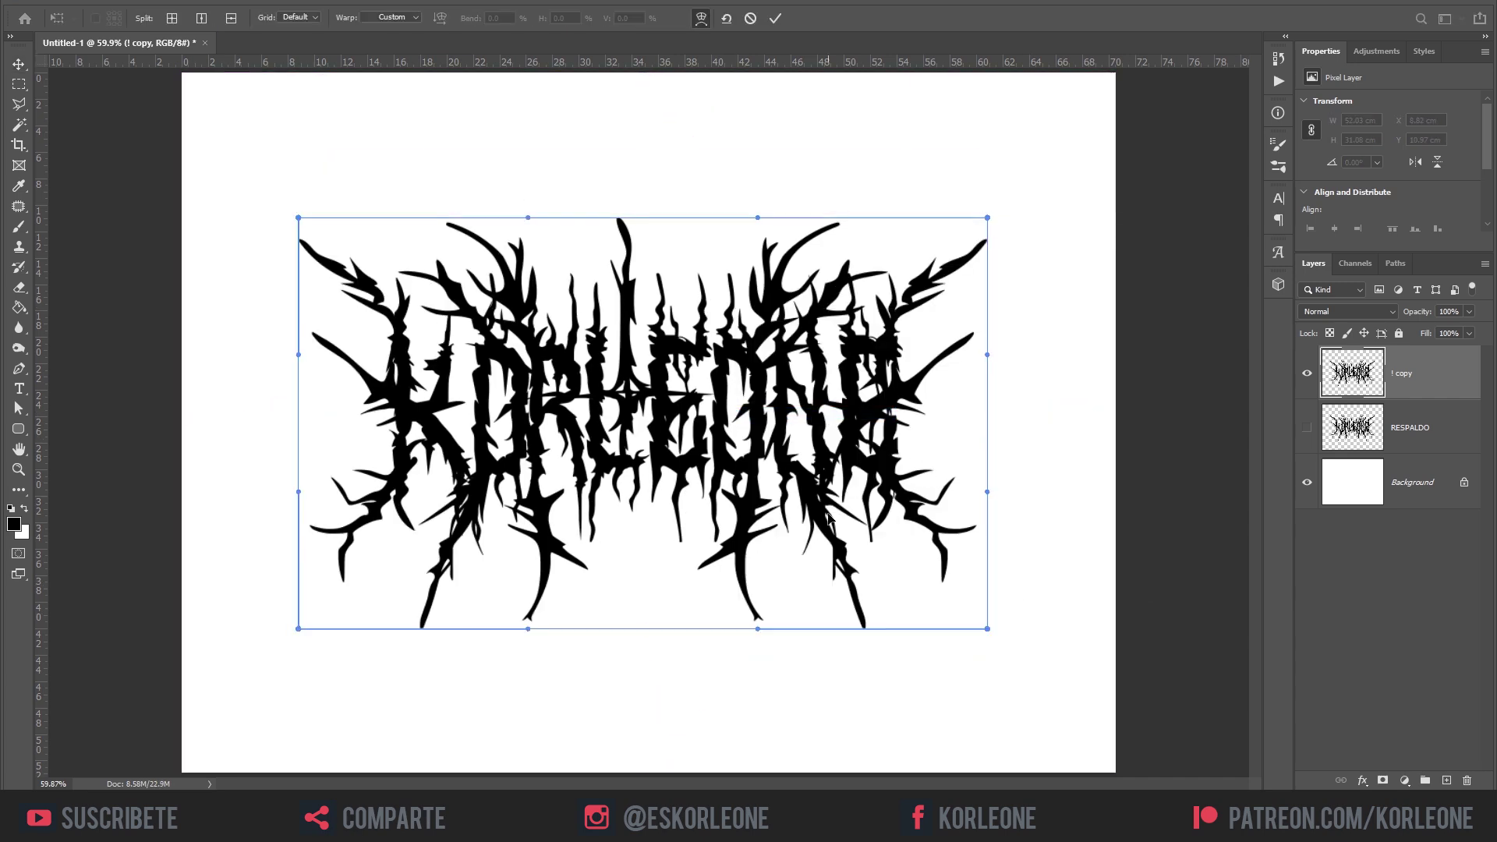
{"action": "left_click_drag", "start_coordinate": [299, 217], "coordinate": [238, 134]}
{"action": "left_click_drag", "start_coordinate": [987, 217], "coordinate": [1059, 127]}
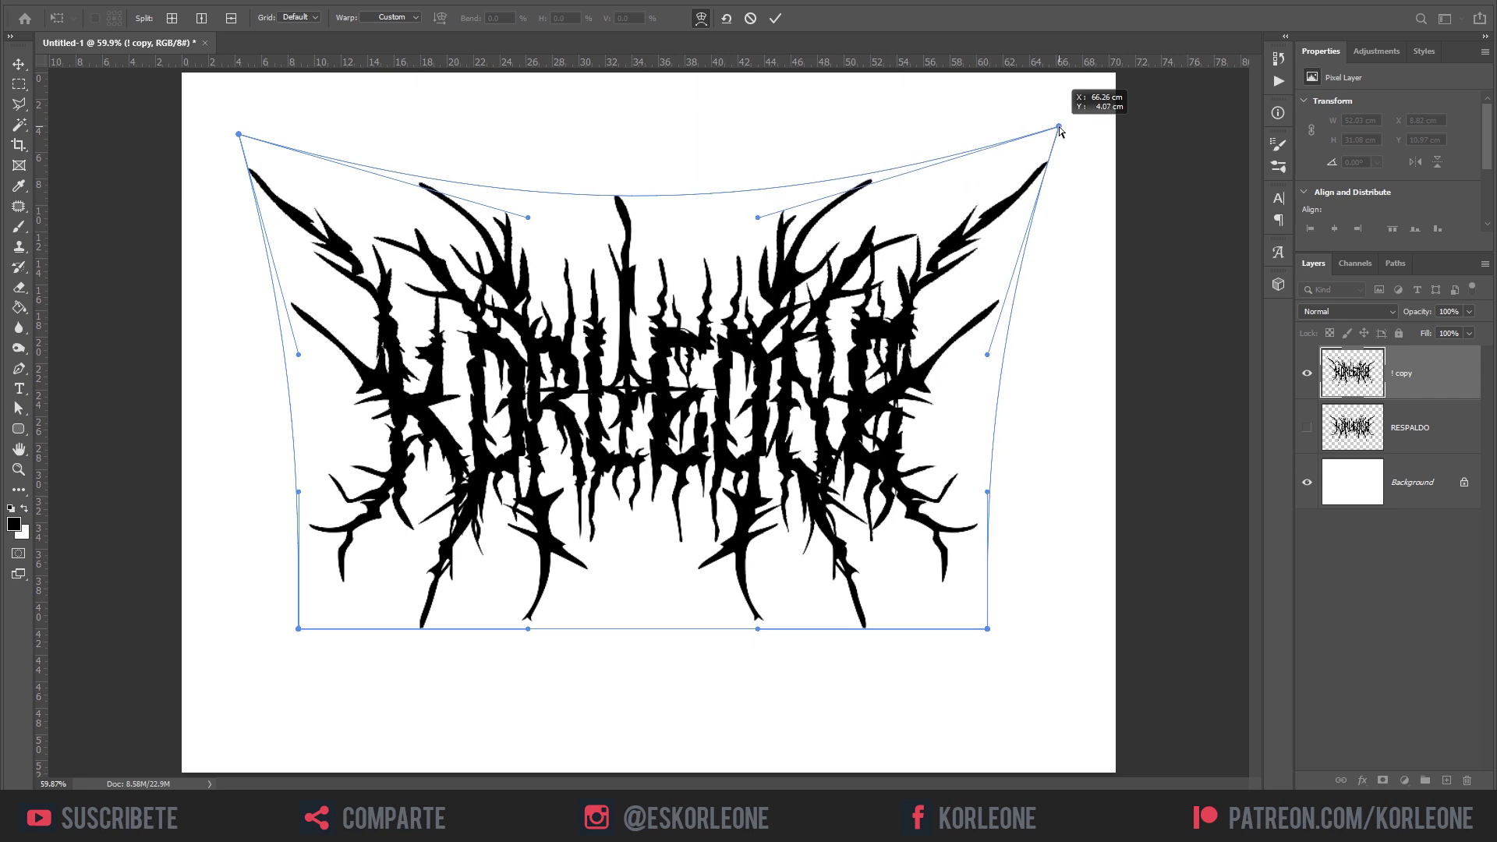
{"action": "left_click_drag", "start_coordinate": [299, 628], "coordinate": [220, 720]}
{"action": "left_click_drag", "start_coordinate": [987, 629], "coordinate": [1067, 719]}
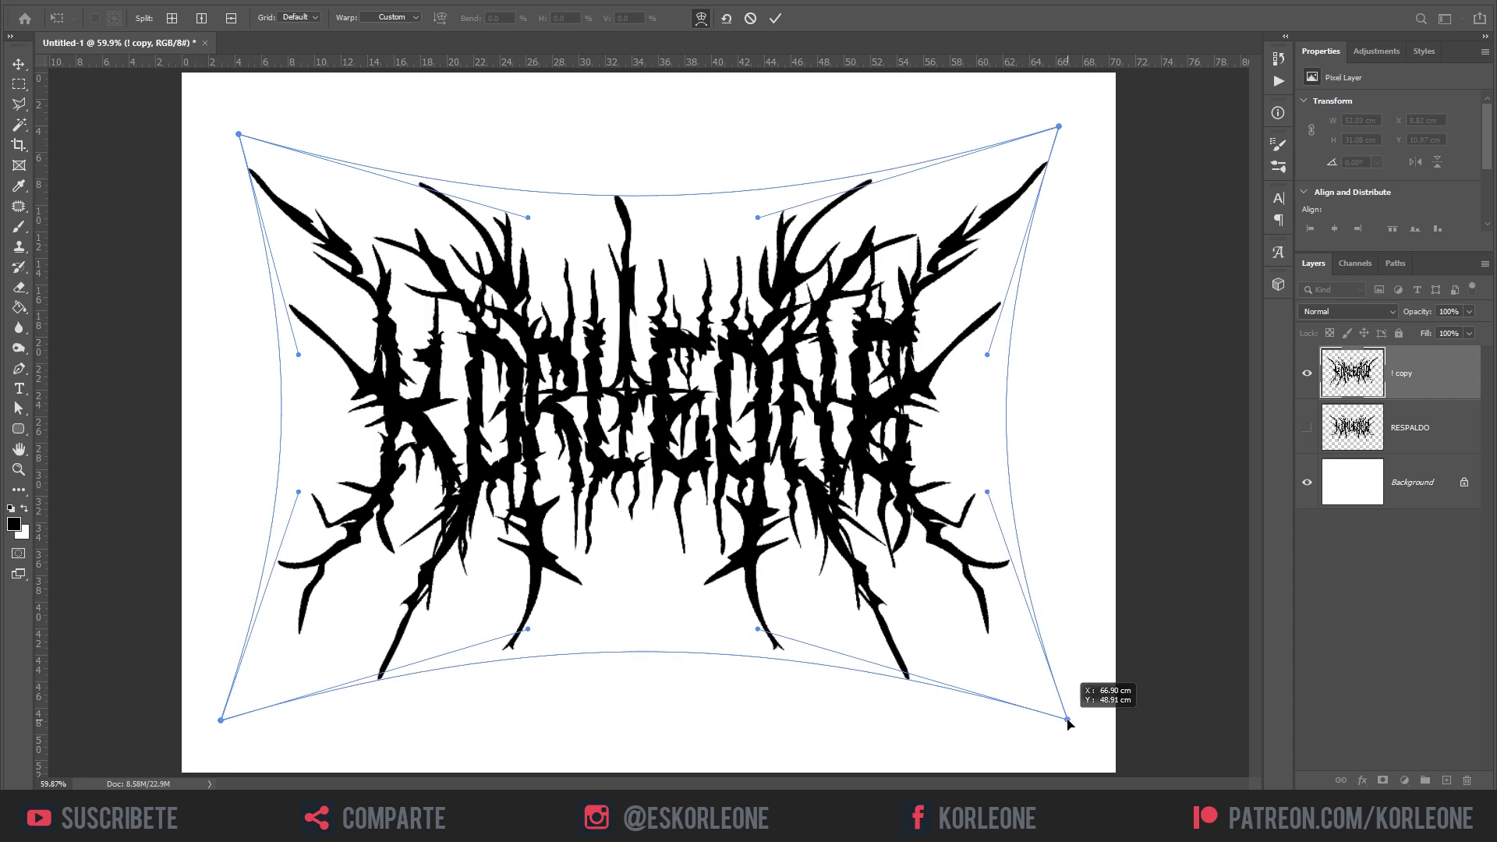
{"action": "key", "text": "Return"}
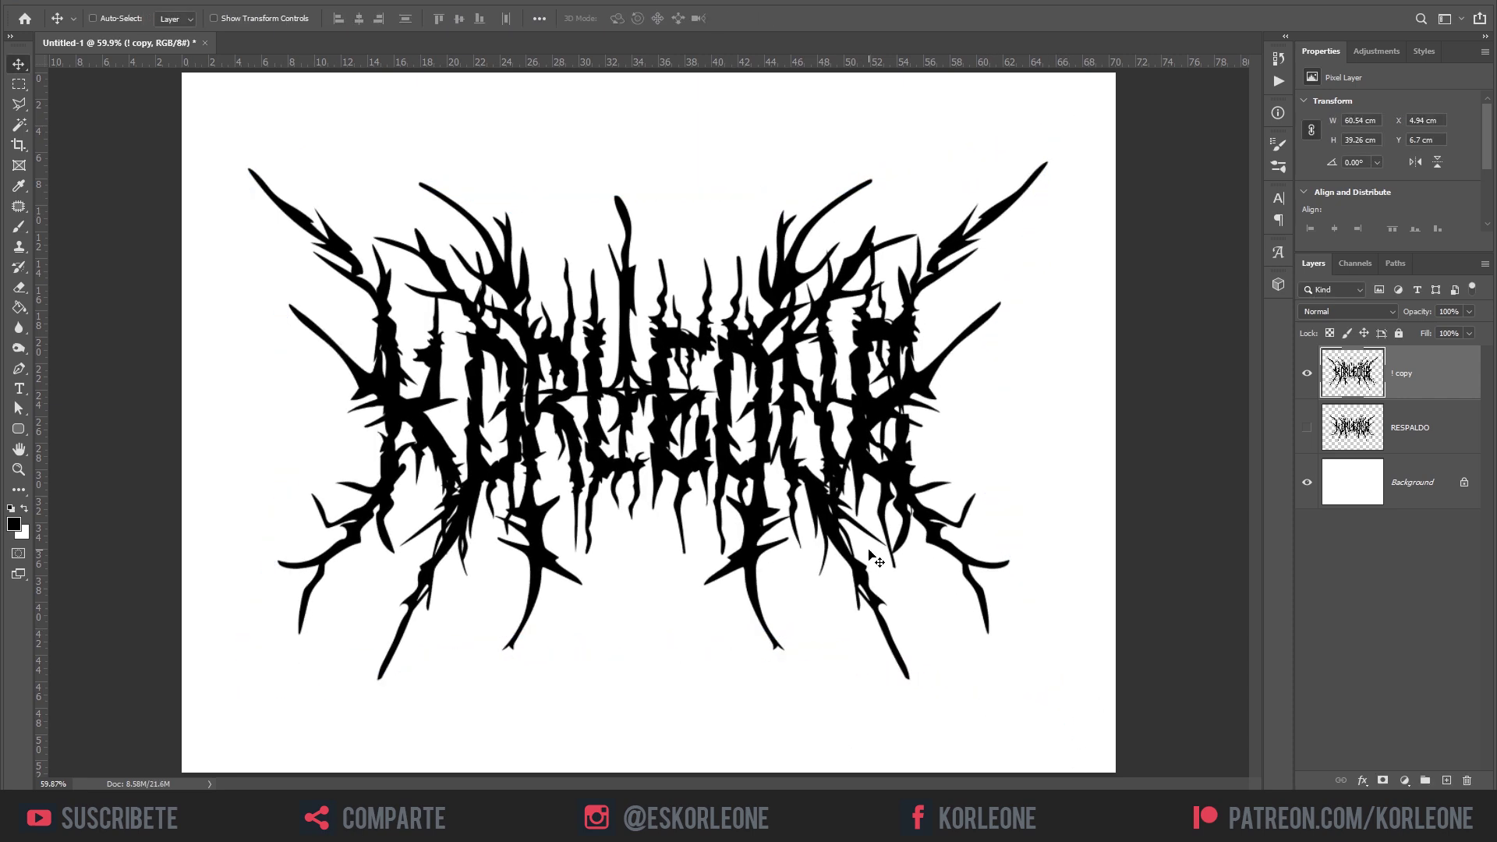
{"action": "key", "text": "ctrl+z"}
Try a Warp that pinches the logo's upper sides inward and spreads its lower corners outward, and undo it.
{"action": "key", "text": "ctrl+t"}
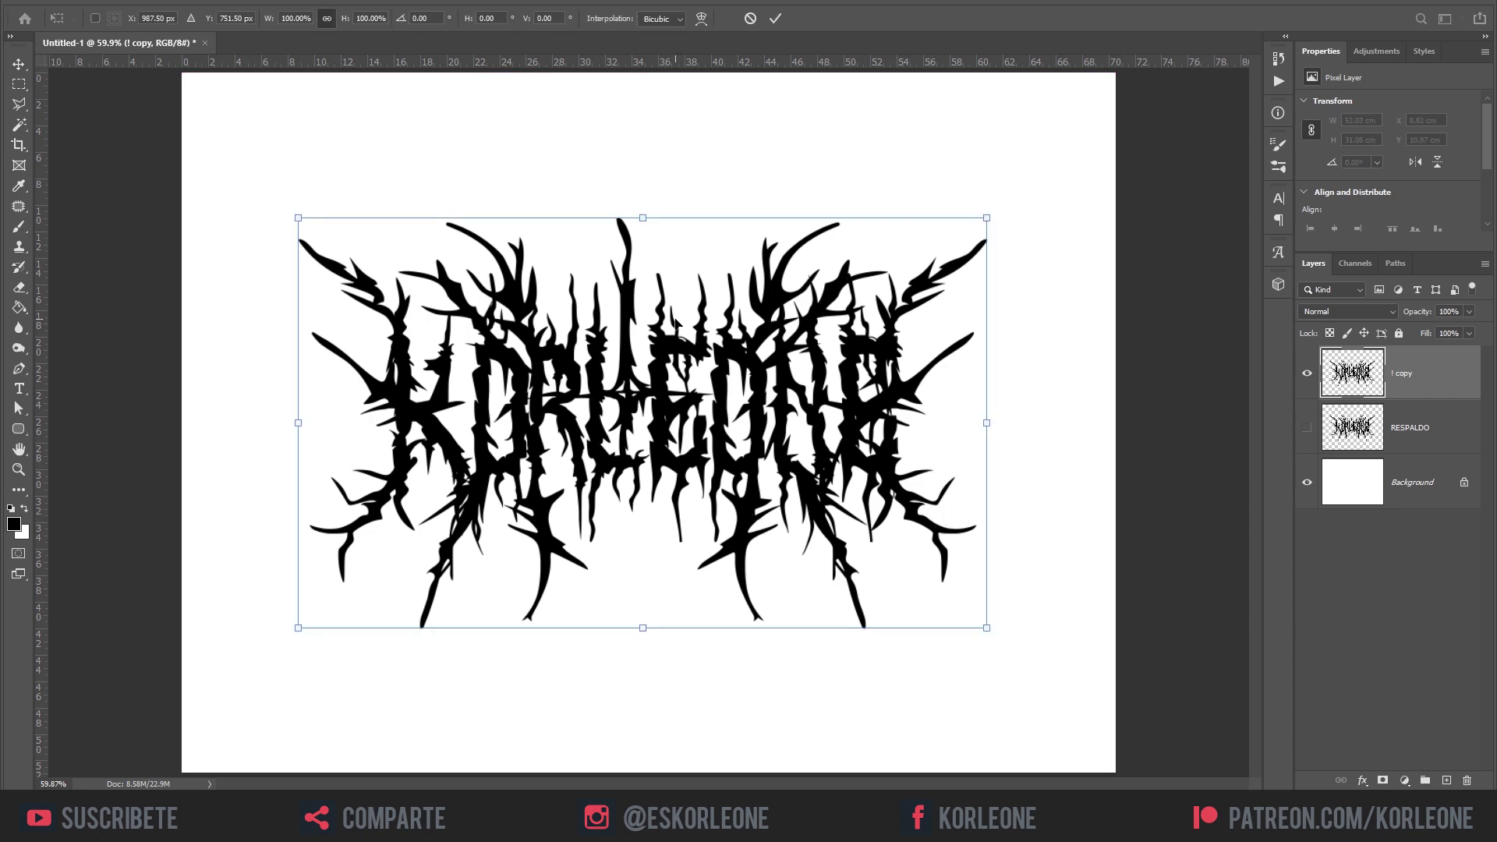
{"action": "right_click", "coordinate": [677, 321]}
{"action": "left_click", "coordinate": [760, 425]}
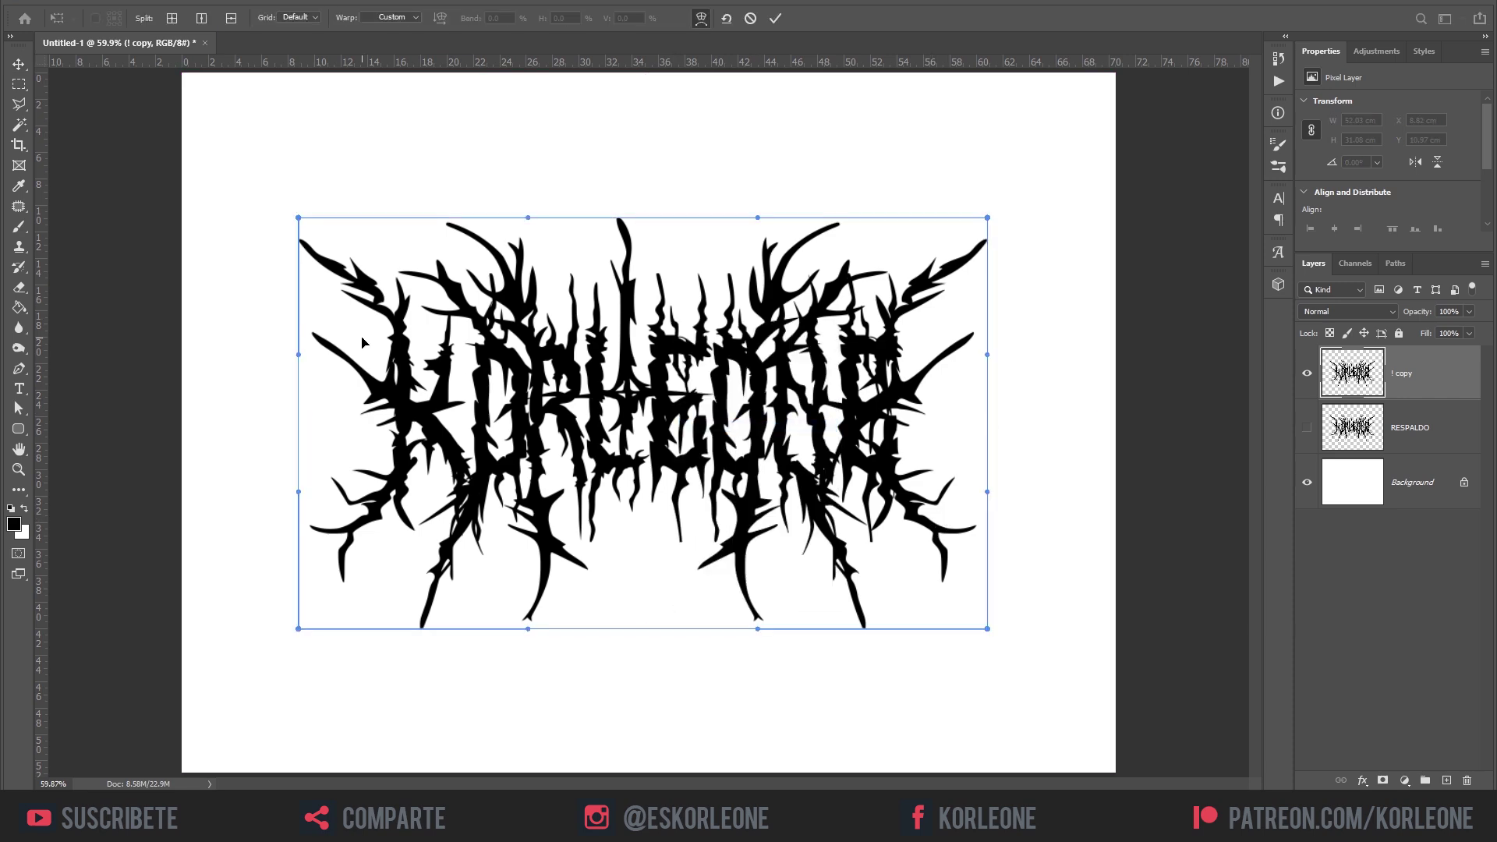
{"action": "left_click_drag", "start_coordinate": [297, 359], "coordinate": [543, 339]}
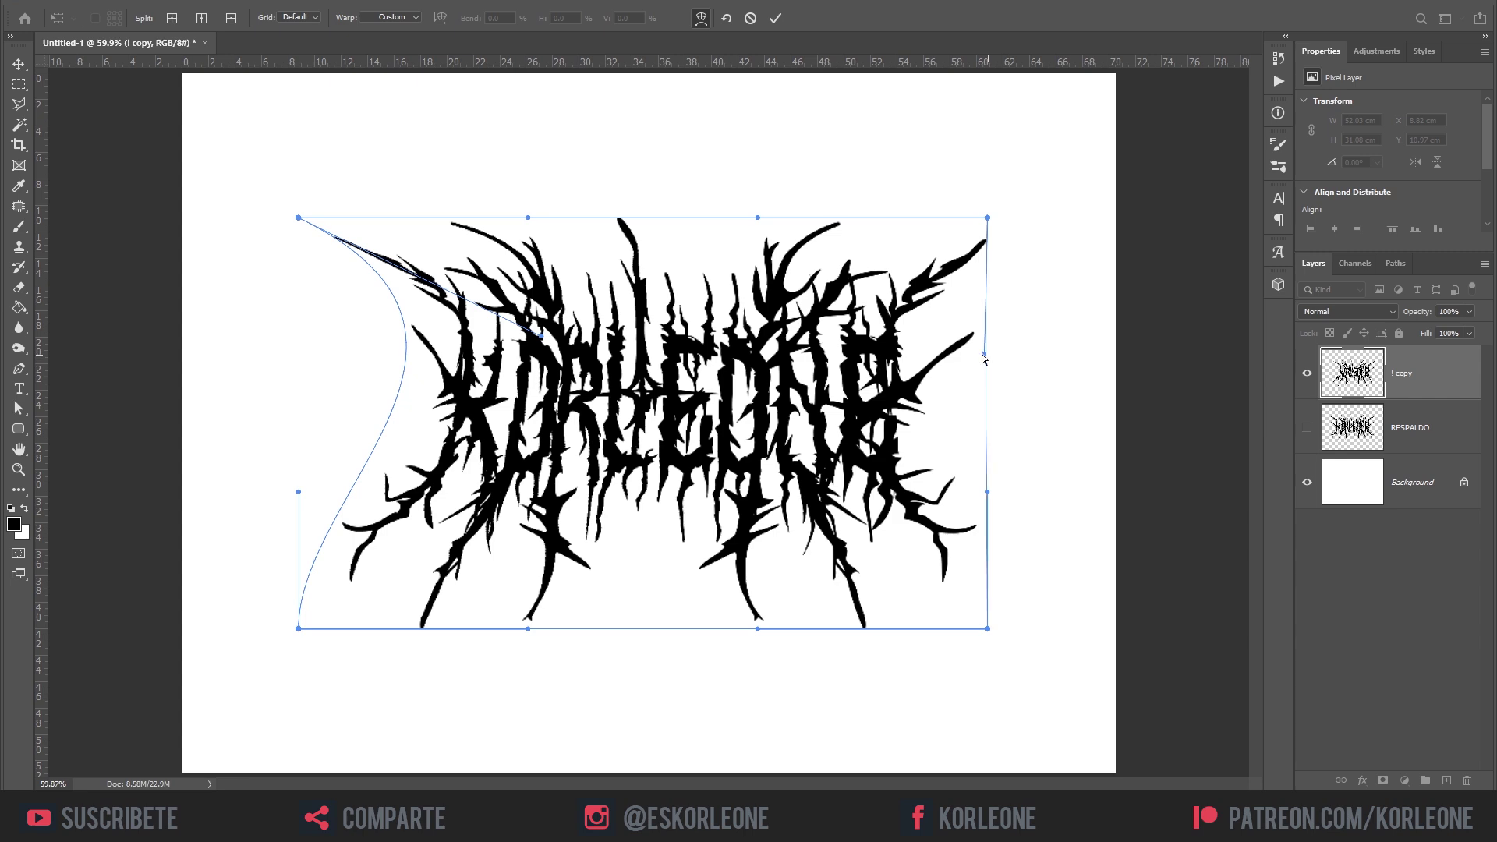
{"action": "left_click_drag", "start_coordinate": [981, 355], "coordinate": [729, 336]}
{"action": "left_click_drag", "start_coordinate": [298, 629], "coordinate": [212, 629]}
{"action": "left_click_drag", "start_coordinate": [989, 631], "coordinate": [1124, 641]}
{"action": "key", "text": "Return"}
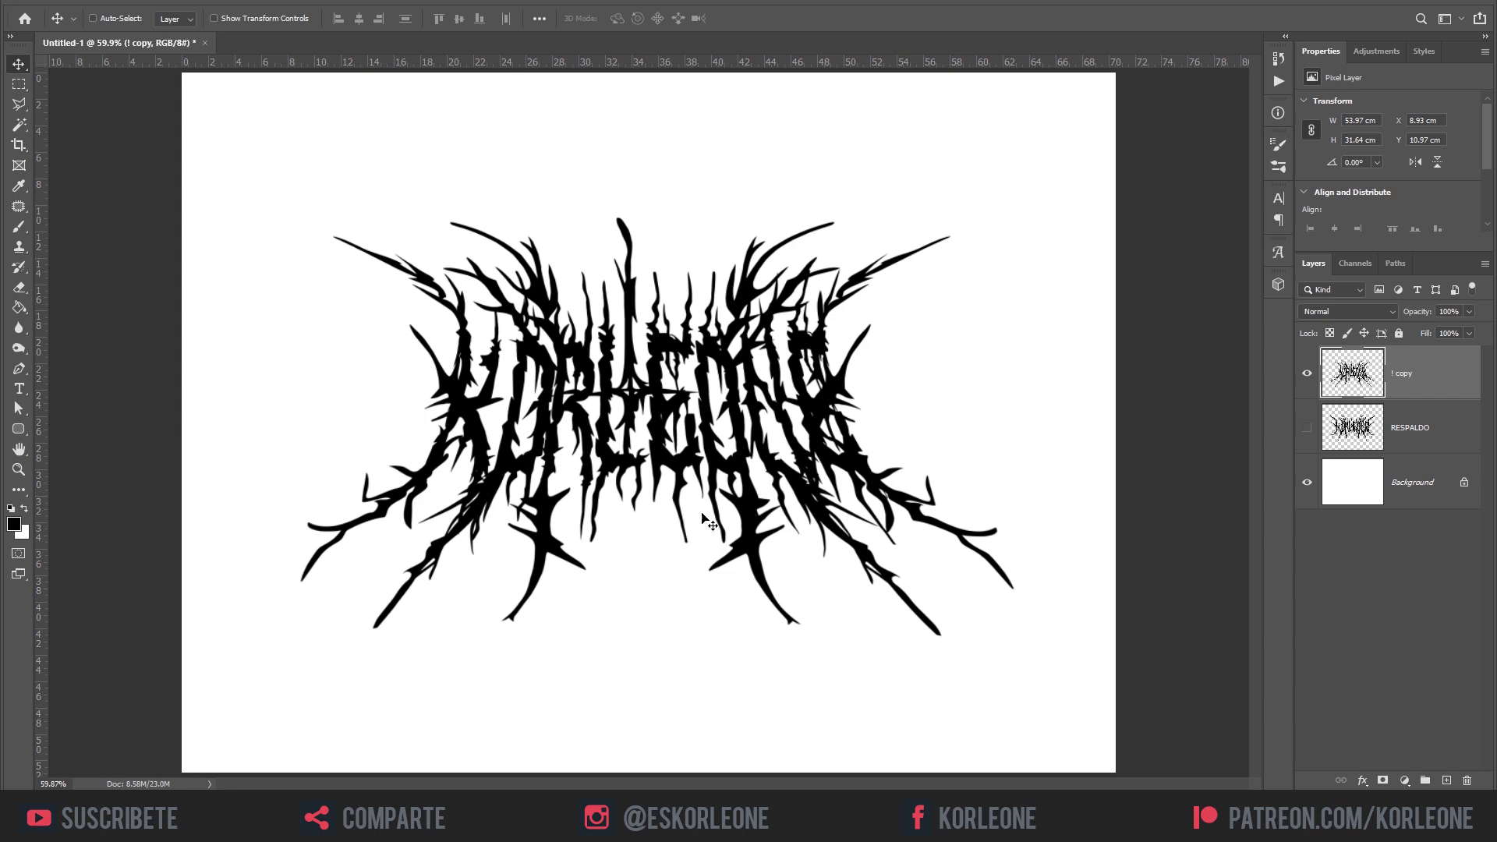
{"action": "key", "text": "ctrl+z"}
Try a Warp with pinched upper sides, an upward-arched lower edge and widened lower corners on the logo, and undo it.
{"action": "key", "text": "ctrl+t"}
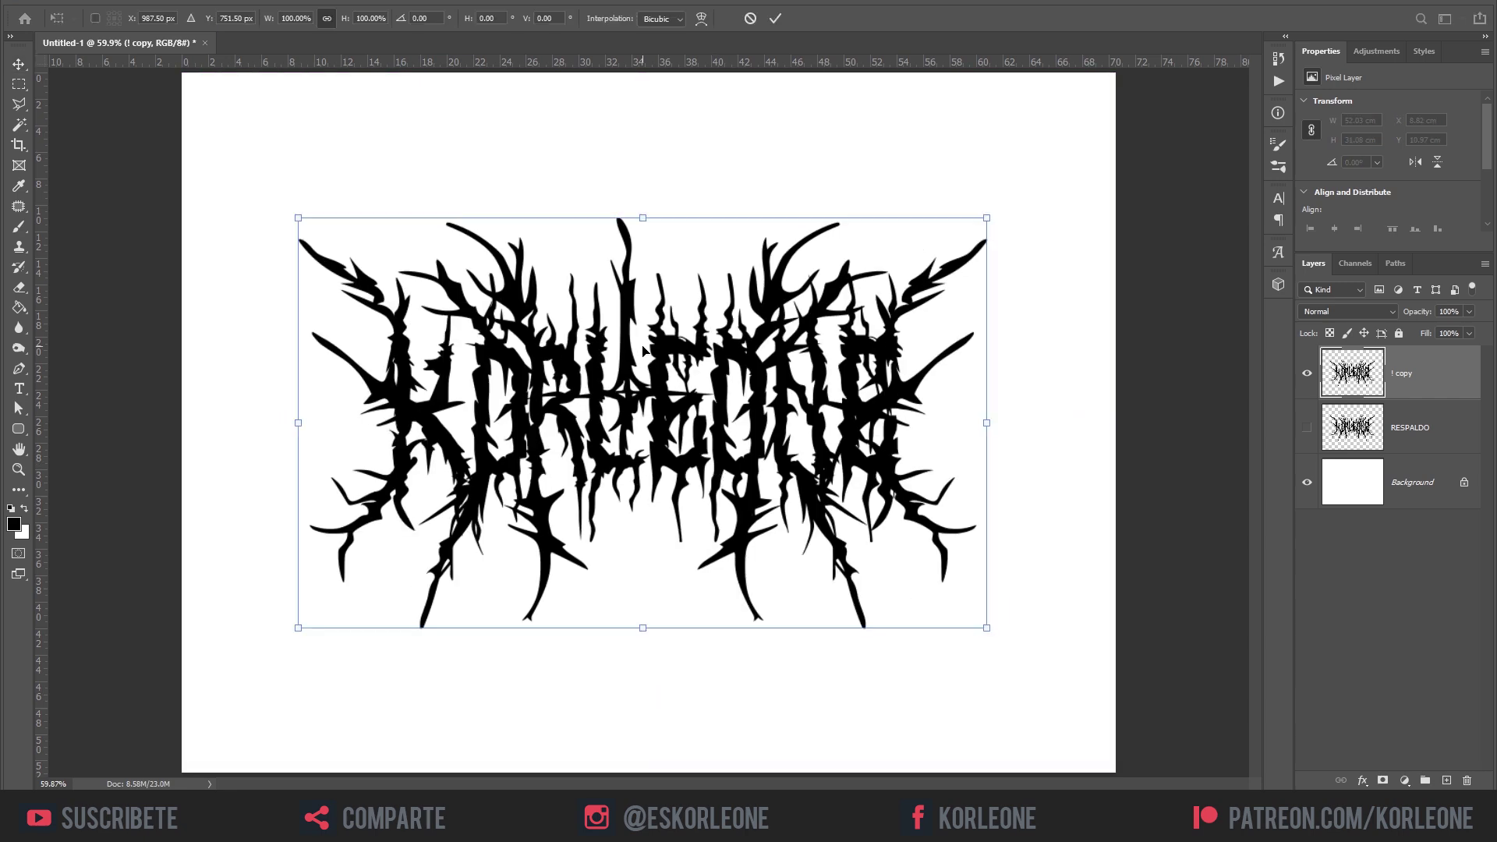
{"action": "right_click", "coordinate": [645, 351]}
{"action": "left_click", "coordinate": [720, 452]}
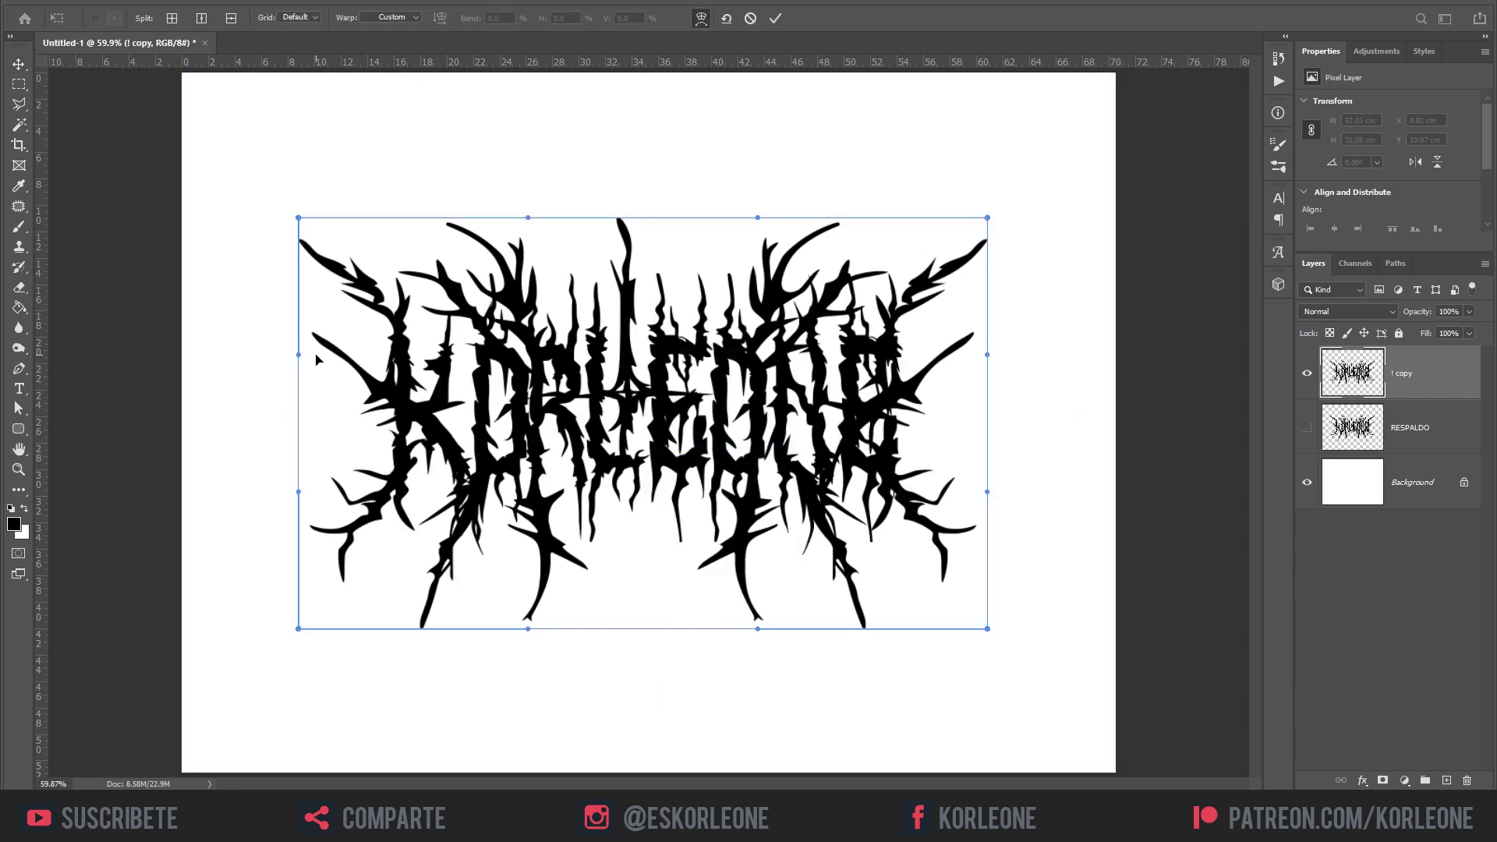
{"action": "left_click_drag", "start_coordinate": [297, 357], "coordinate": [524, 327]}
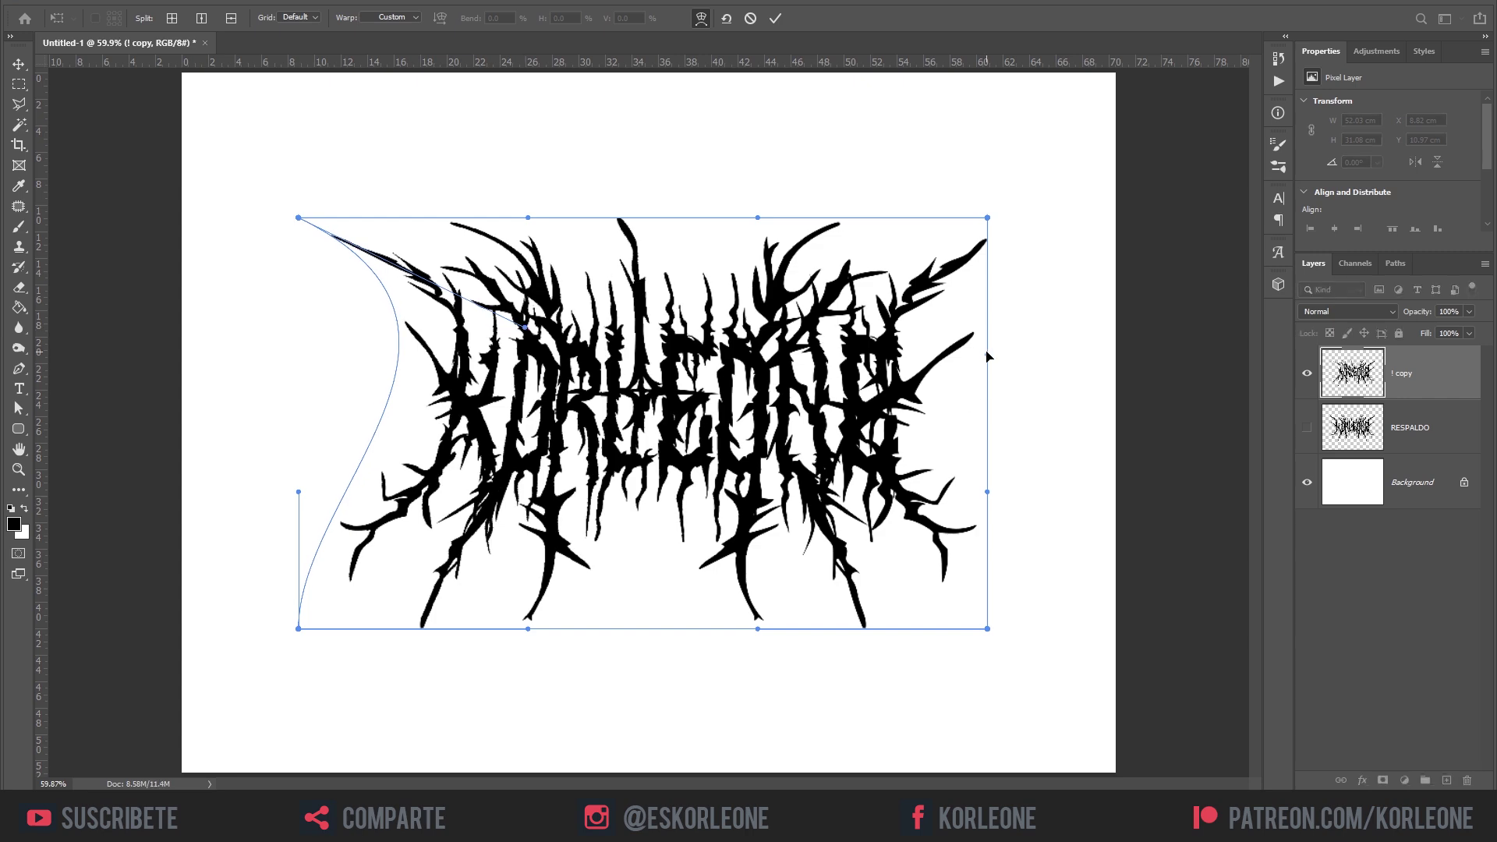
{"action": "left_click_drag", "start_coordinate": [987, 355], "coordinate": [722, 332]}
{"action": "left_click_drag", "start_coordinate": [641, 629], "coordinate": [635, 535]}
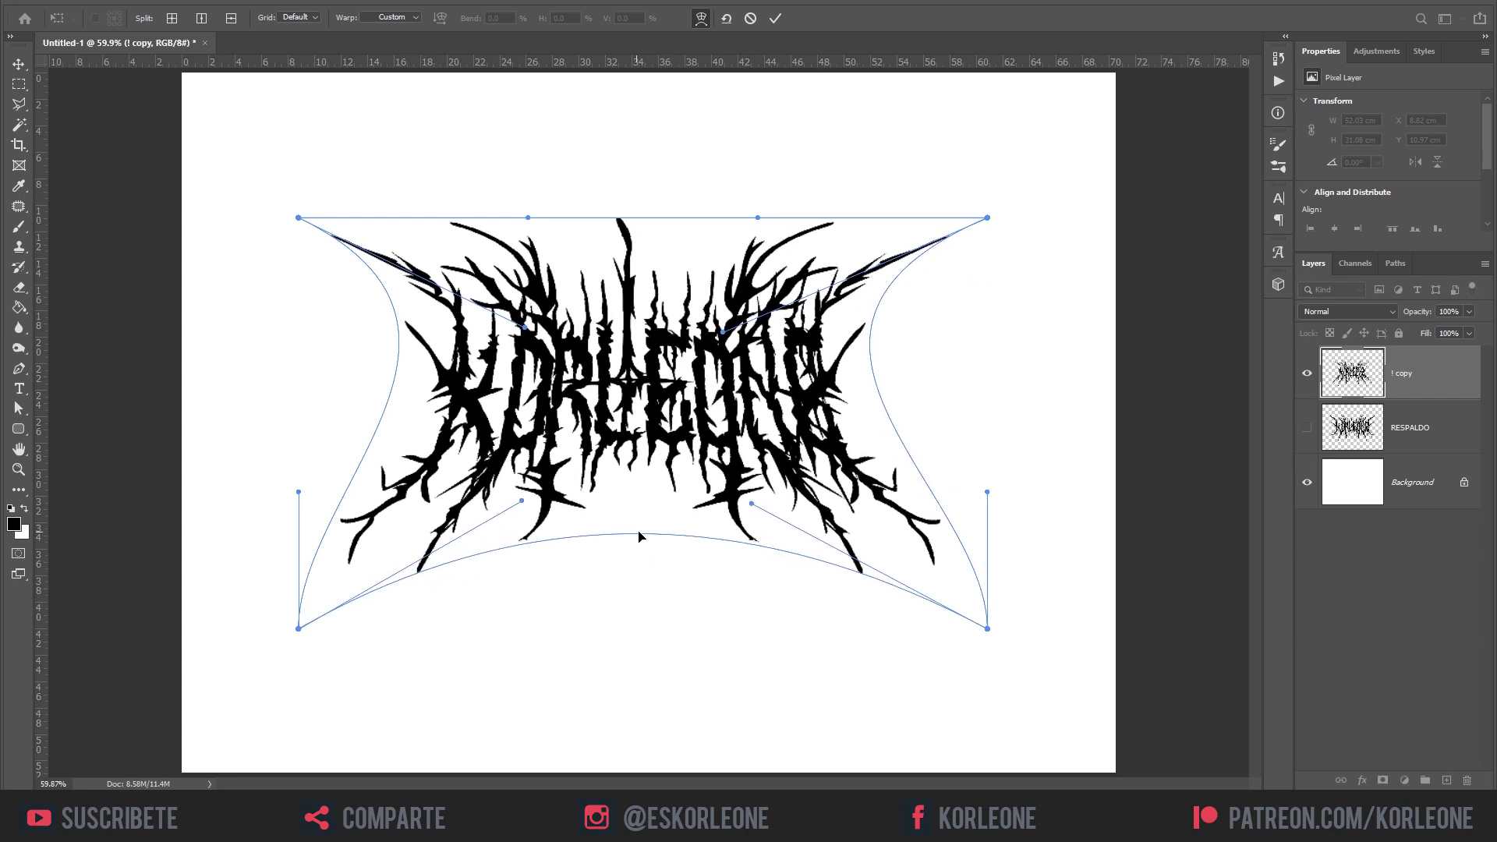
{"action": "left_click_drag", "start_coordinate": [298, 629], "coordinate": [200, 631]}
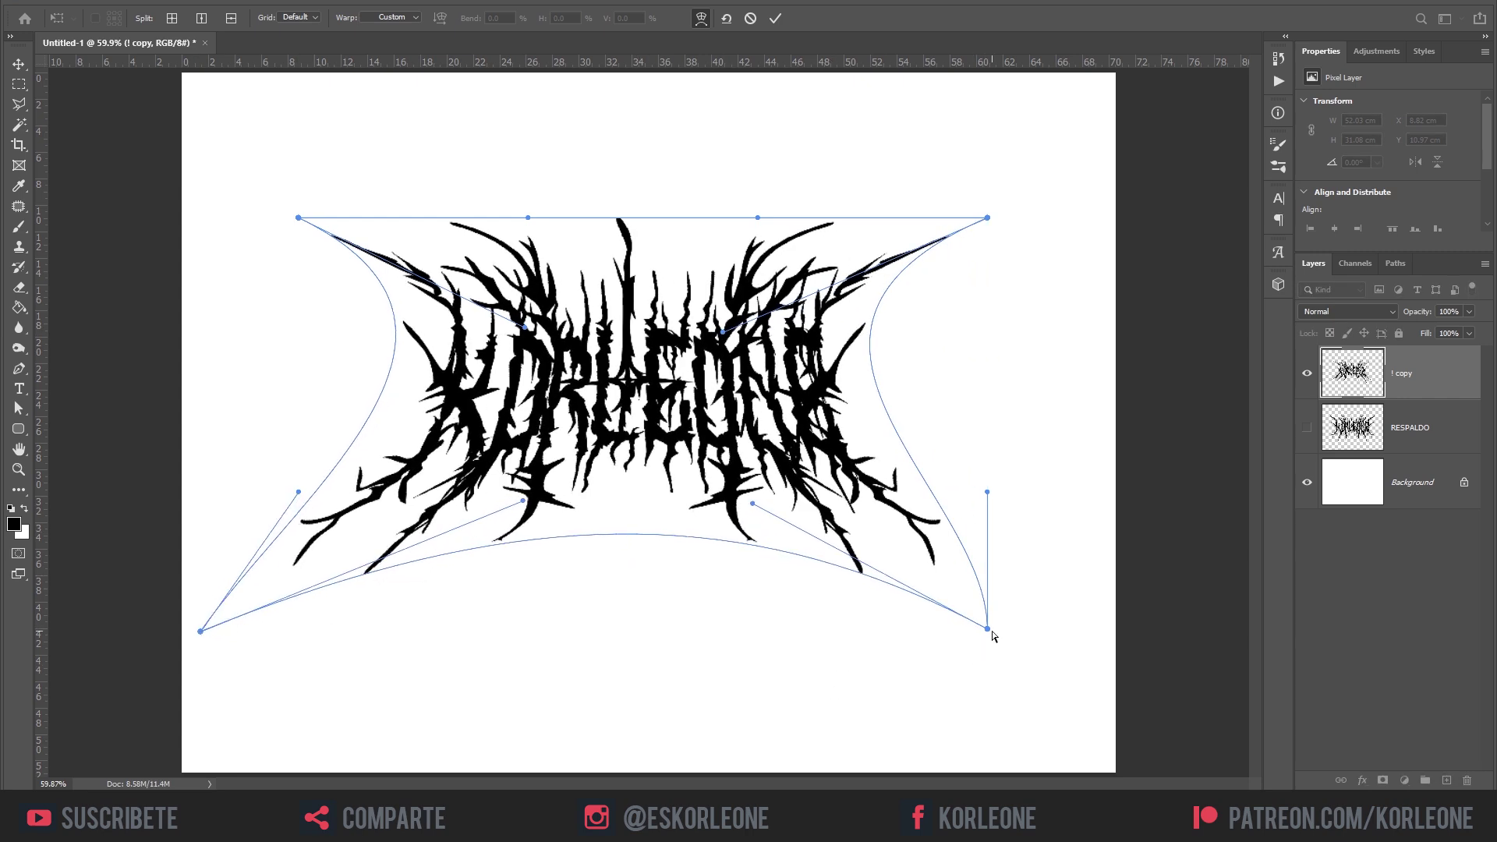
{"action": "left_click_drag", "start_coordinate": [987, 628], "coordinate": [1090, 628]}
{"action": "key", "text": "Return"}
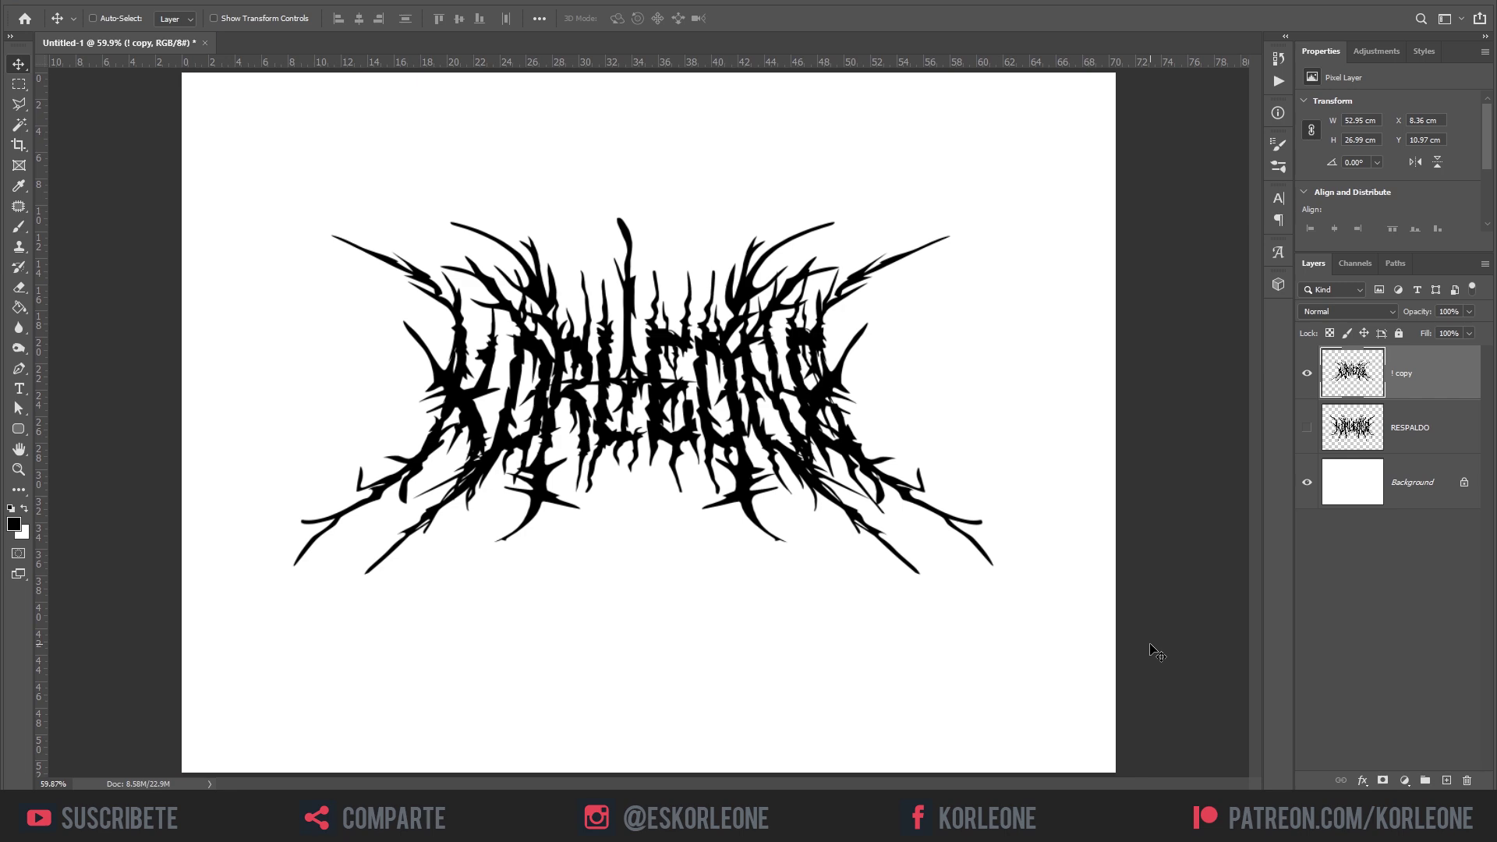
{"action": "key", "text": "ctrl+z"}
Warp the logo copy by pulling its upper corners inward and up and its lower corners inward and down.
{"action": "key", "text": "ctrl+t"}
{"action": "right_click", "coordinate": [789, 391]}
{"action": "left_click", "coordinate": [822, 495]}
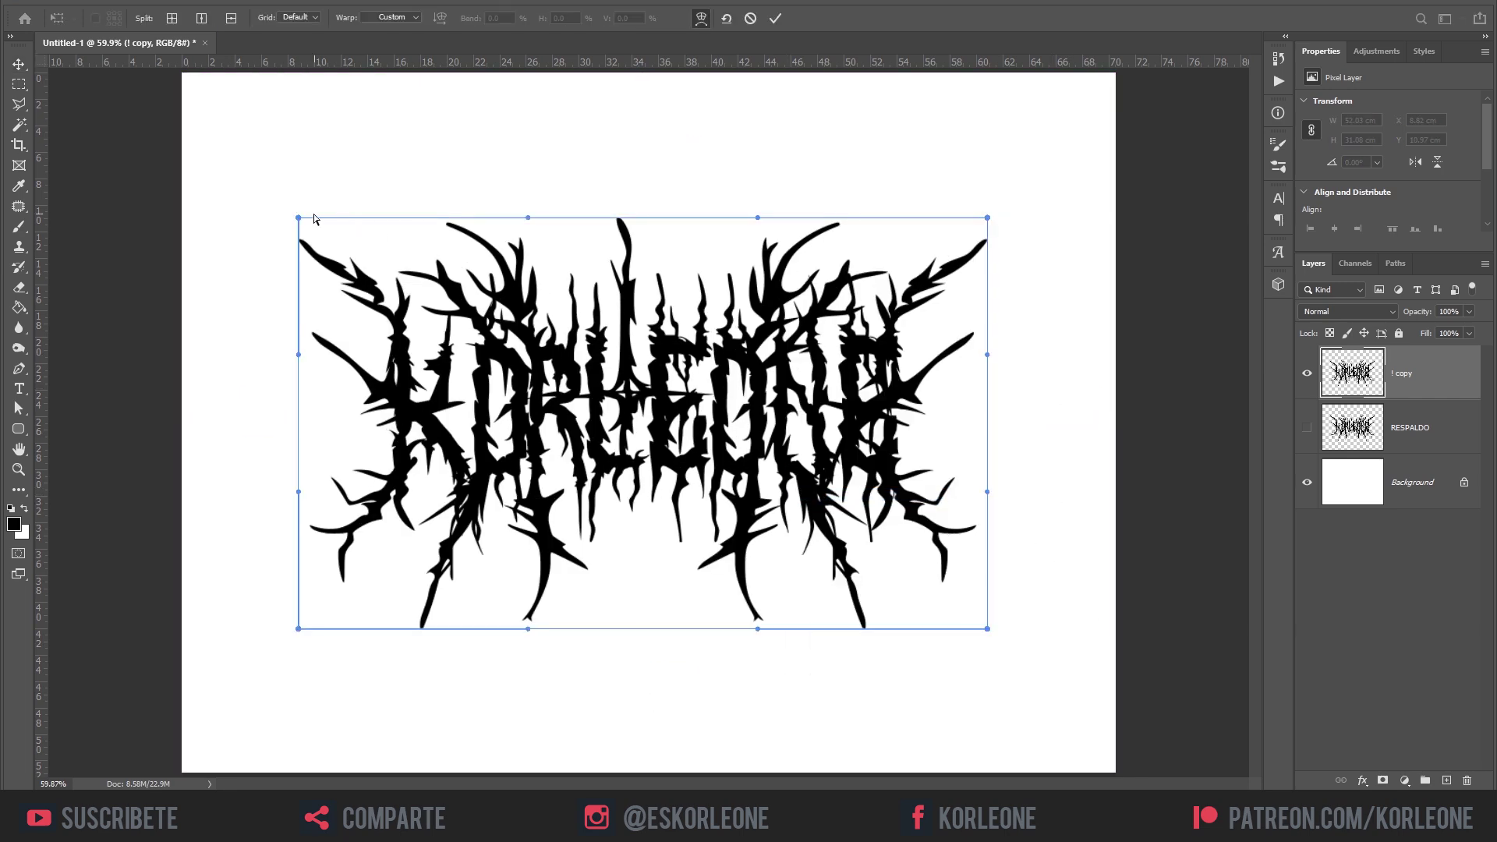
{"action": "left_click_drag", "start_coordinate": [300, 219], "coordinate": [483, 104]}
{"action": "left_click_drag", "start_coordinate": [300, 630], "coordinate": [495, 697]}
{"action": "left_click_drag", "start_coordinate": [988, 218], "coordinate": [826, 99]}
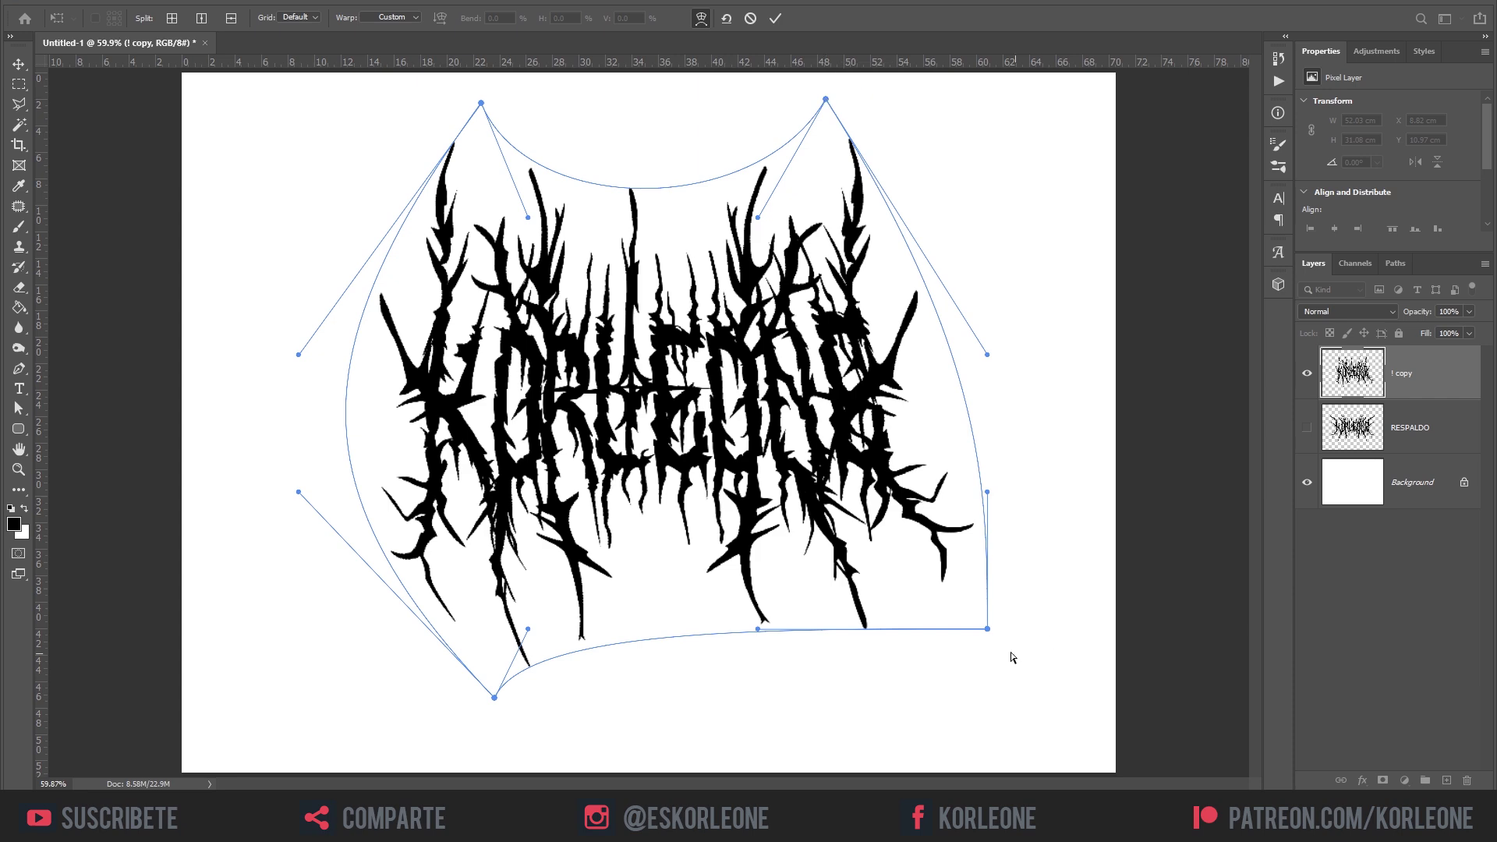
{"action": "left_click_drag", "start_coordinate": [988, 629], "coordinate": [790, 689]}
Try a Warp that bulges both sides of the logo outward between its pulled-in corners, and undo it.
{"action": "left_click_drag", "start_coordinate": [299, 493], "coordinate": [207, 572]}
{"action": "left_click_drag", "start_coordinate": [299, 354], "coordinate": [209, 218]}
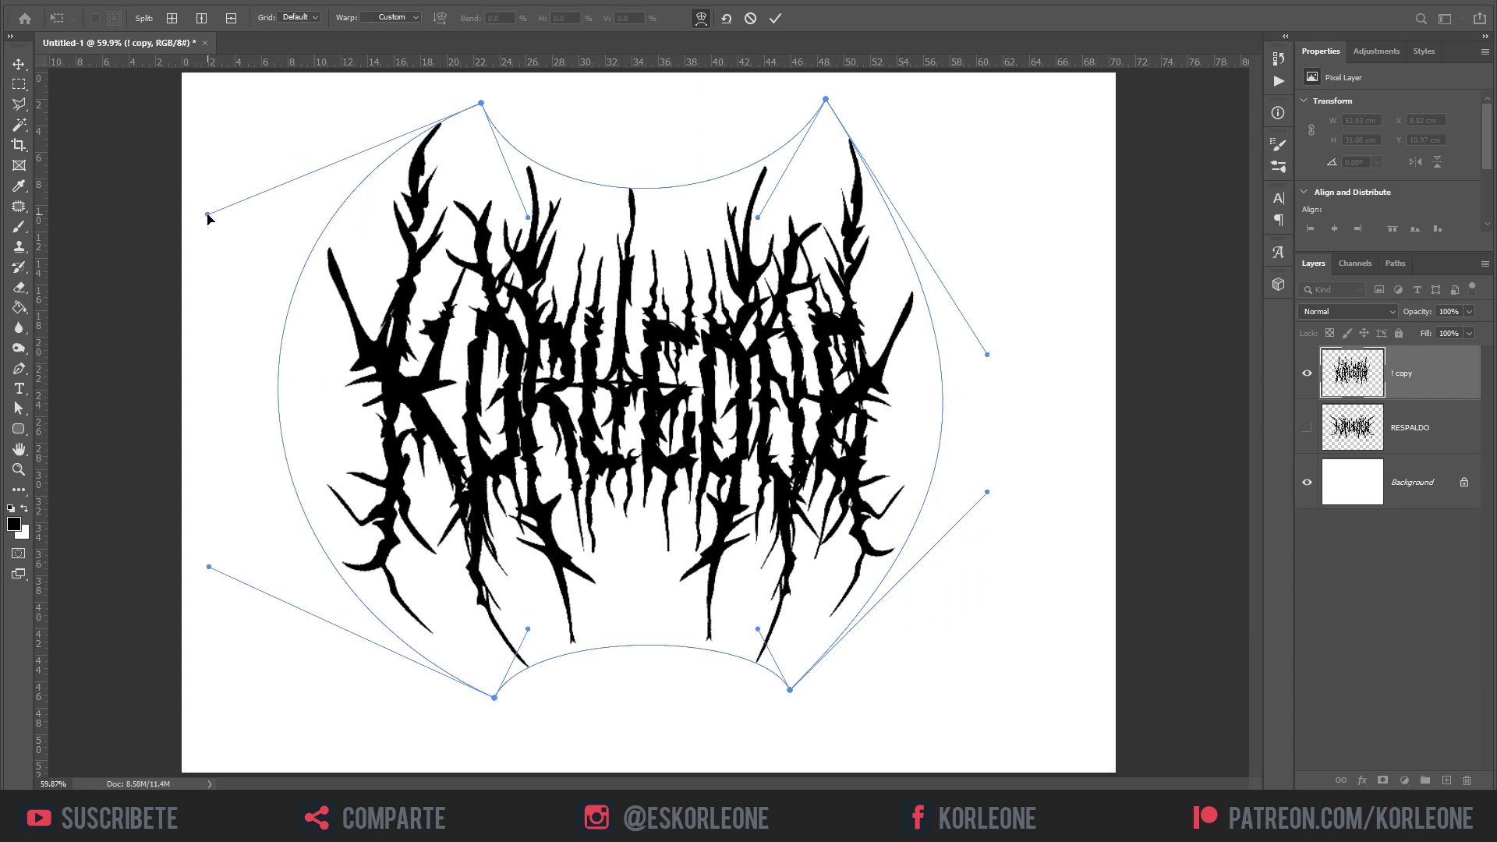
{"action": "left_click_drag", "start_coordinate": [986, 357], "coordinate": [1128, 241]}
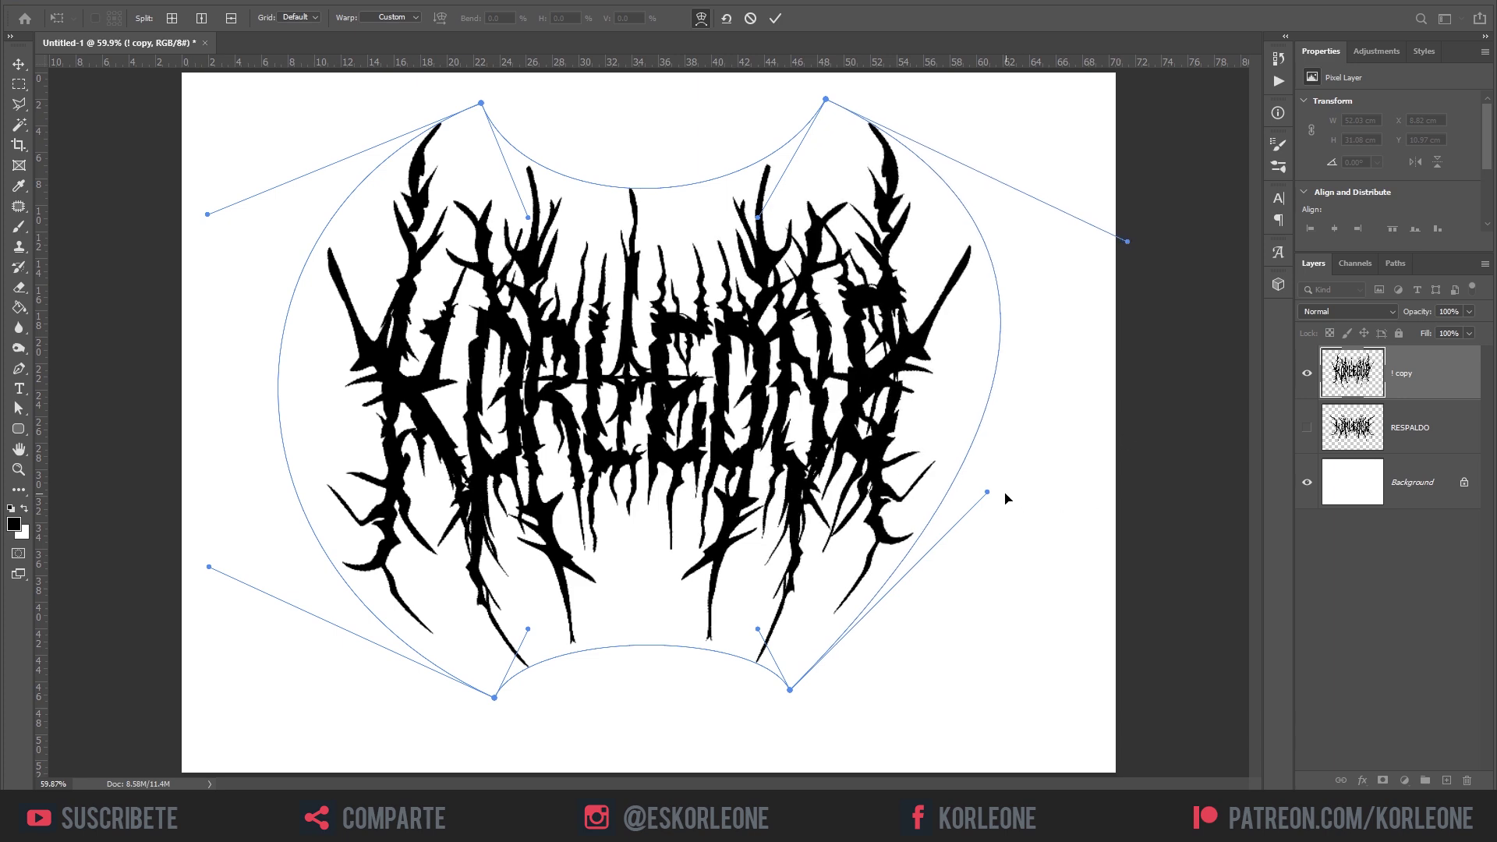
{"action": "left_click_drag", "start_coordinate": [987, 492], "coordinate": [1137, 617]}
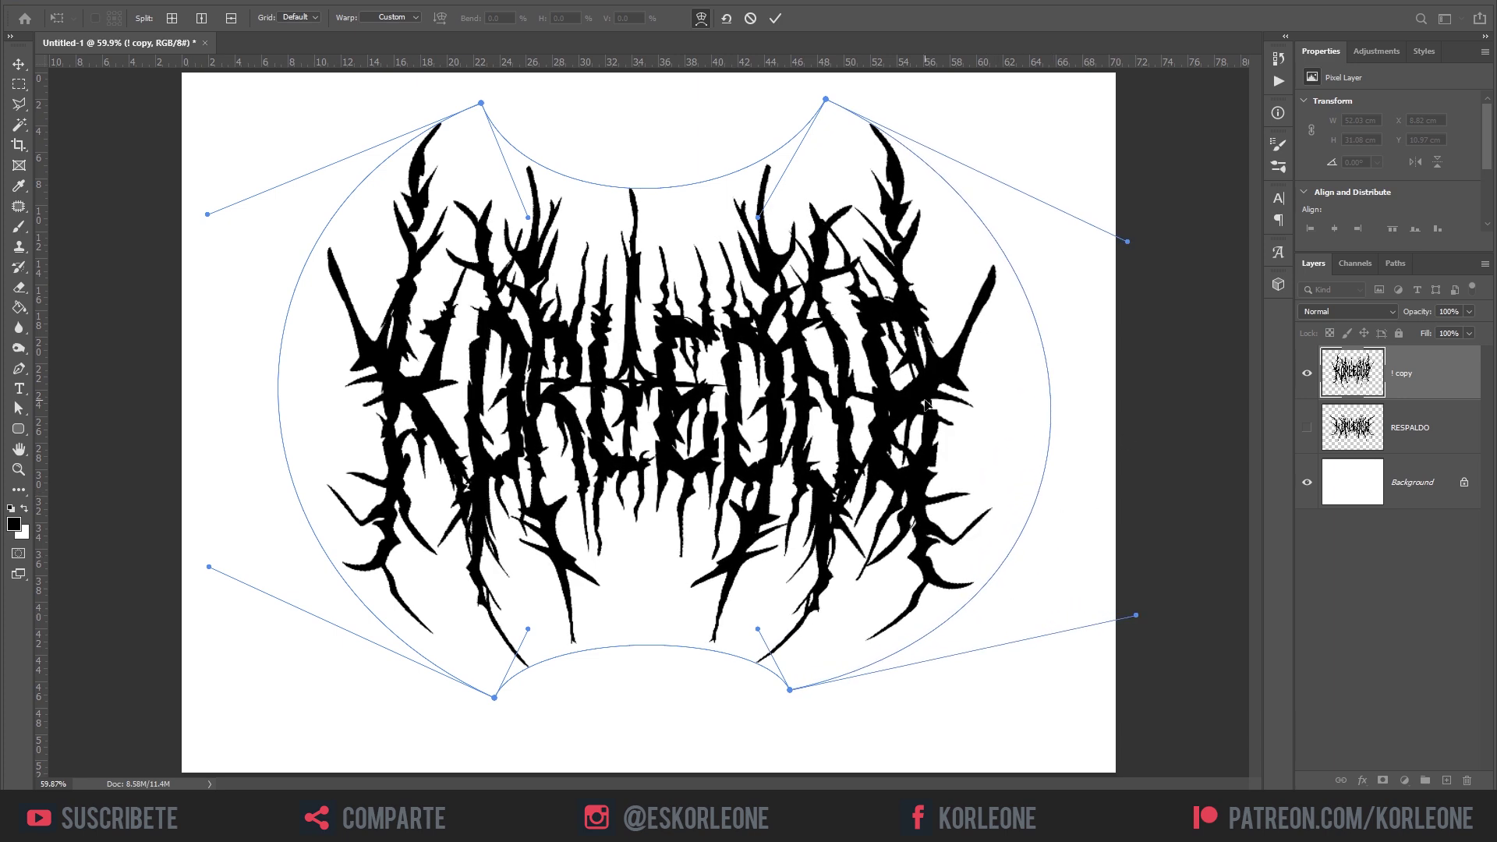
{"action": "key", "text": "Return"}
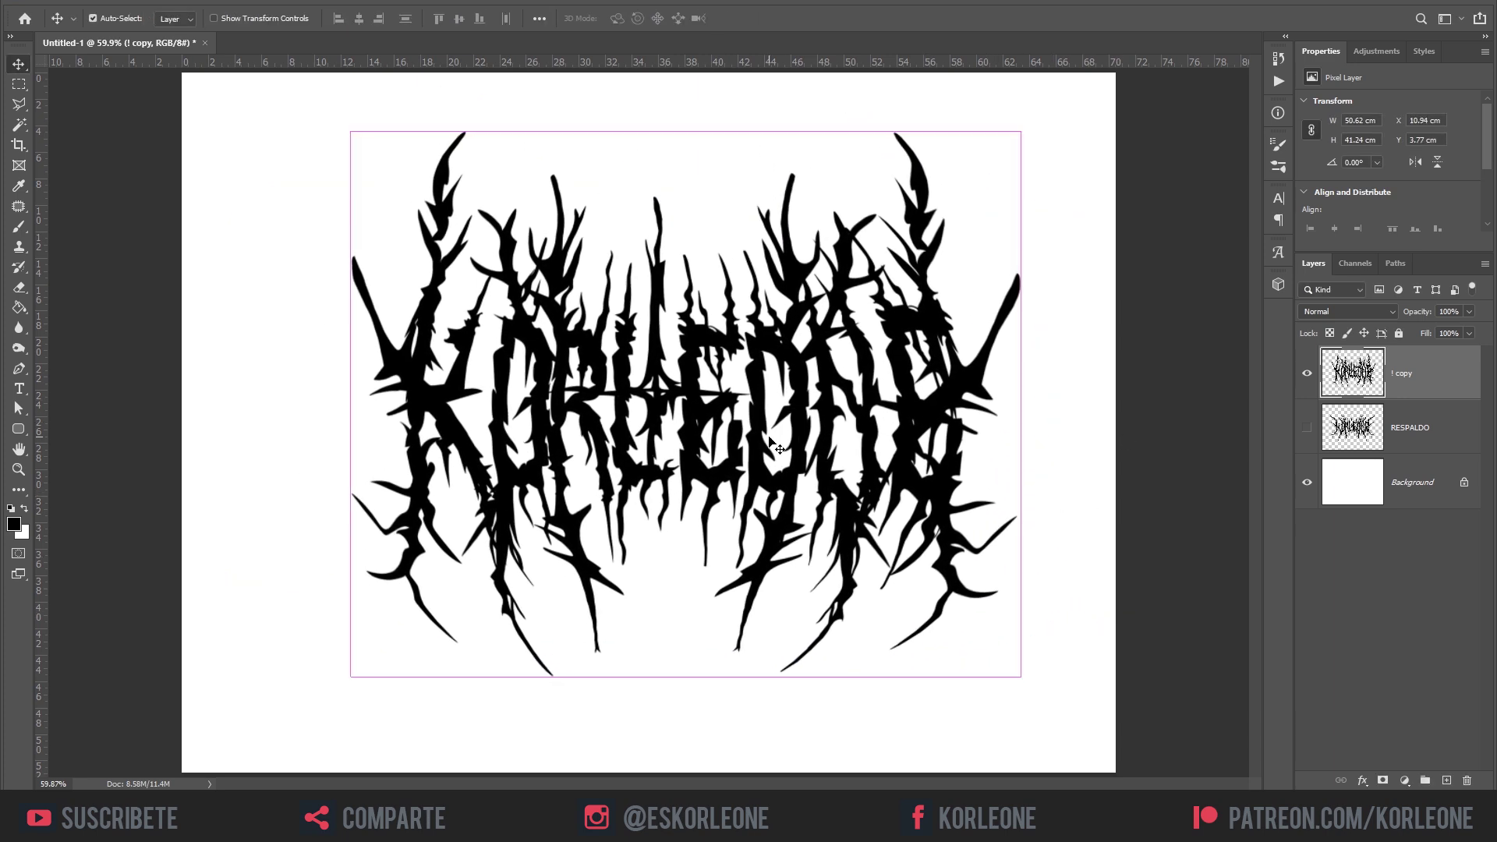
{"action": "key", "text": "ctrl+z"}
{"action": "key", "text": "ctrl+space"}
{"action": "mouse_move", "coordinate": [768, 608]}
{"action": "left_mouse_down"}
{"action": "mouse_move", "coordinate": [721, 609]}
{"action": "mouse_move", "coordinate": [762, 608]}
{"action": "left_mouse_up"}
{"action": "key", "text": "ctrl+z"}
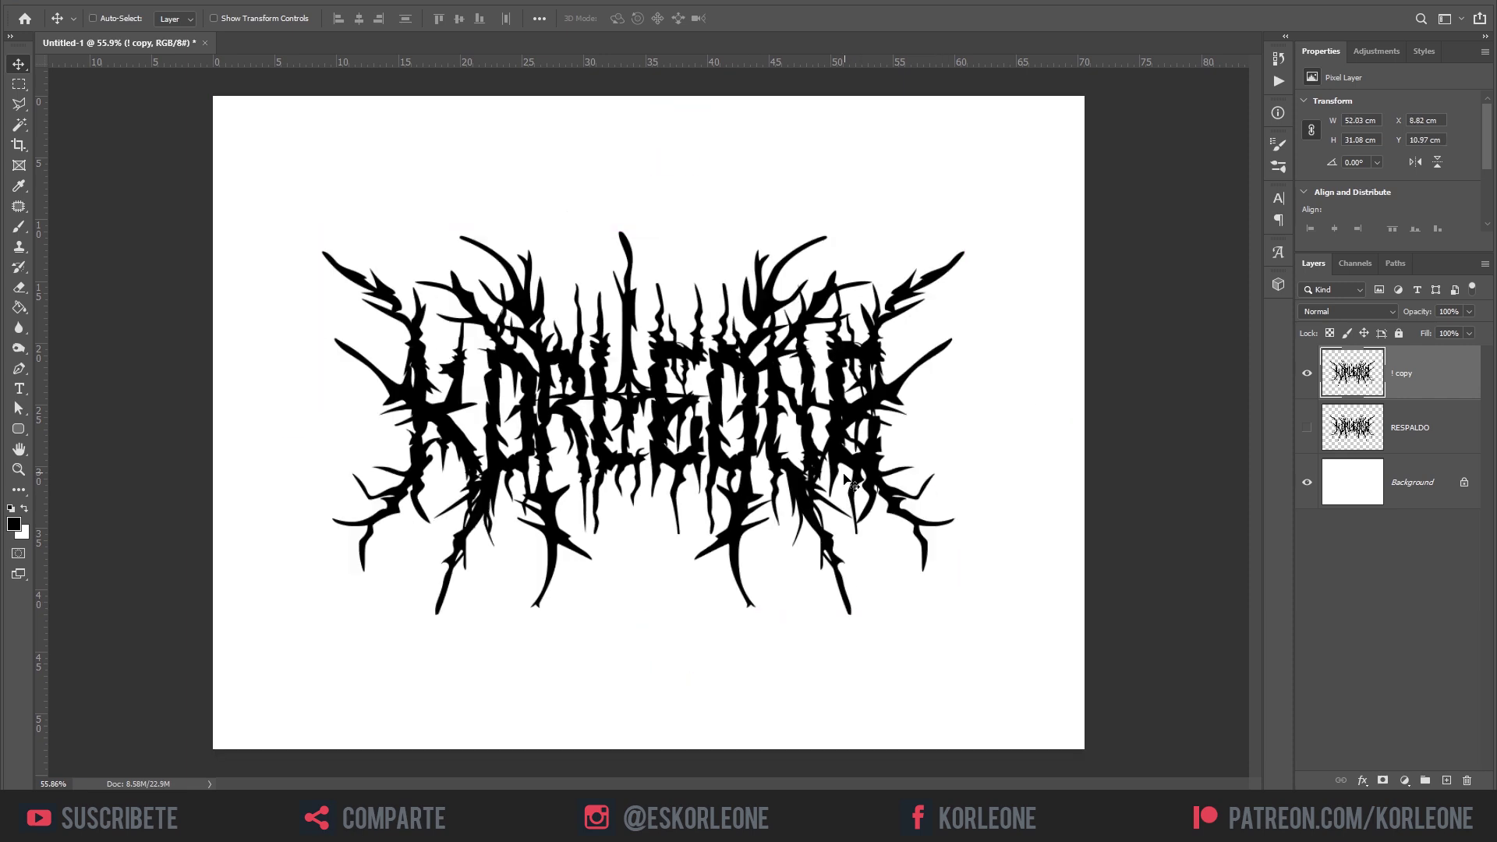
Try a Warp that bows the middle of the logo downward, reposition the result higher on the canvas, and undo both.
{"action": "key", "text": "ctrl+t"}
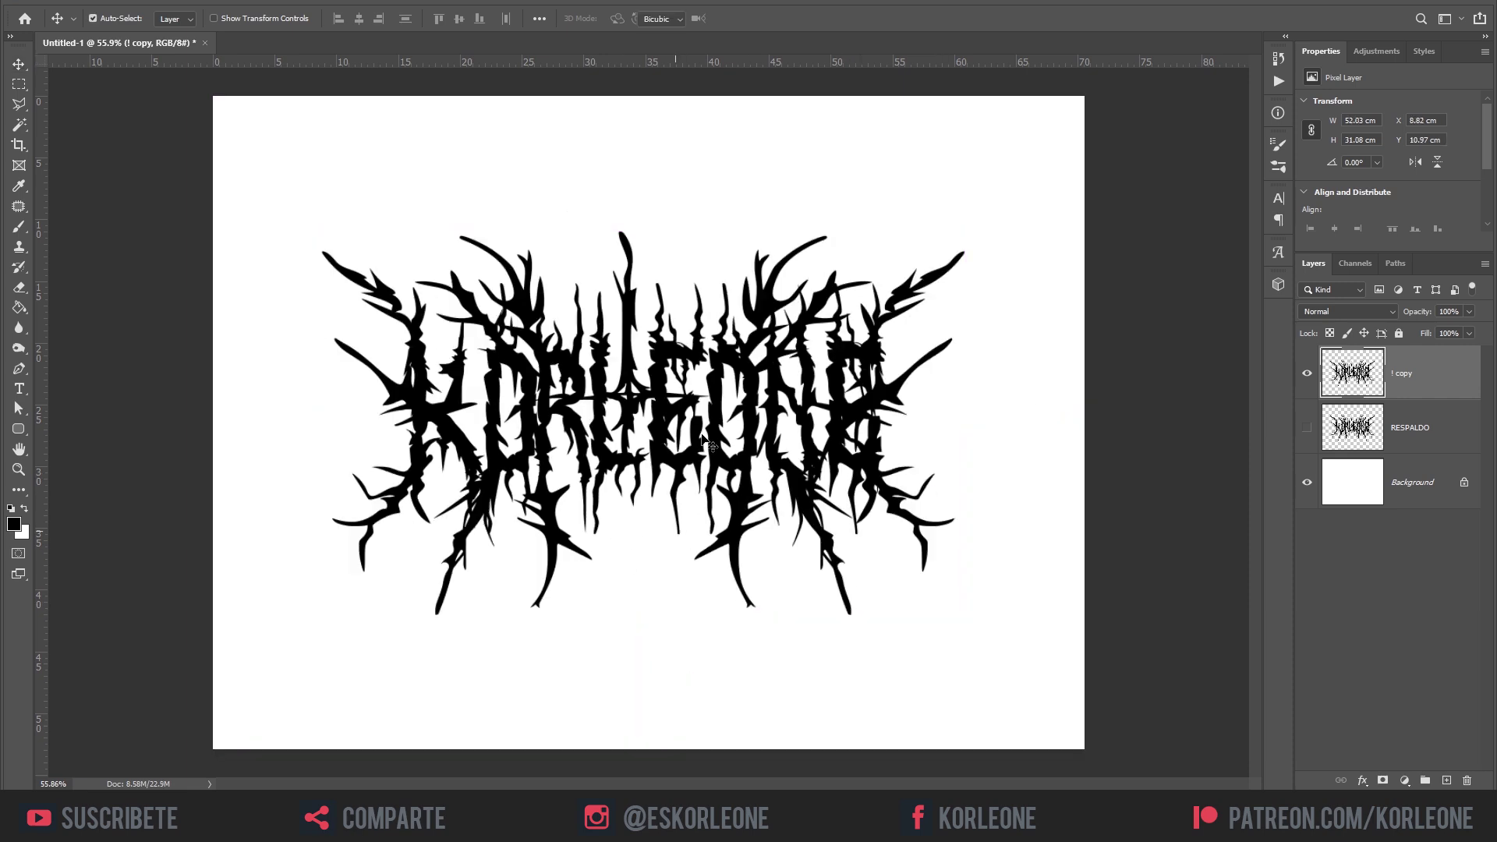
{"action": "right_click", "coordinate": [703, 293]}
{"action": "left_click", "coordinate": [722, 430]}
{"action": "left_click_drag", "start_coordinate": [644, 410], "coordinate": [649, 761]}
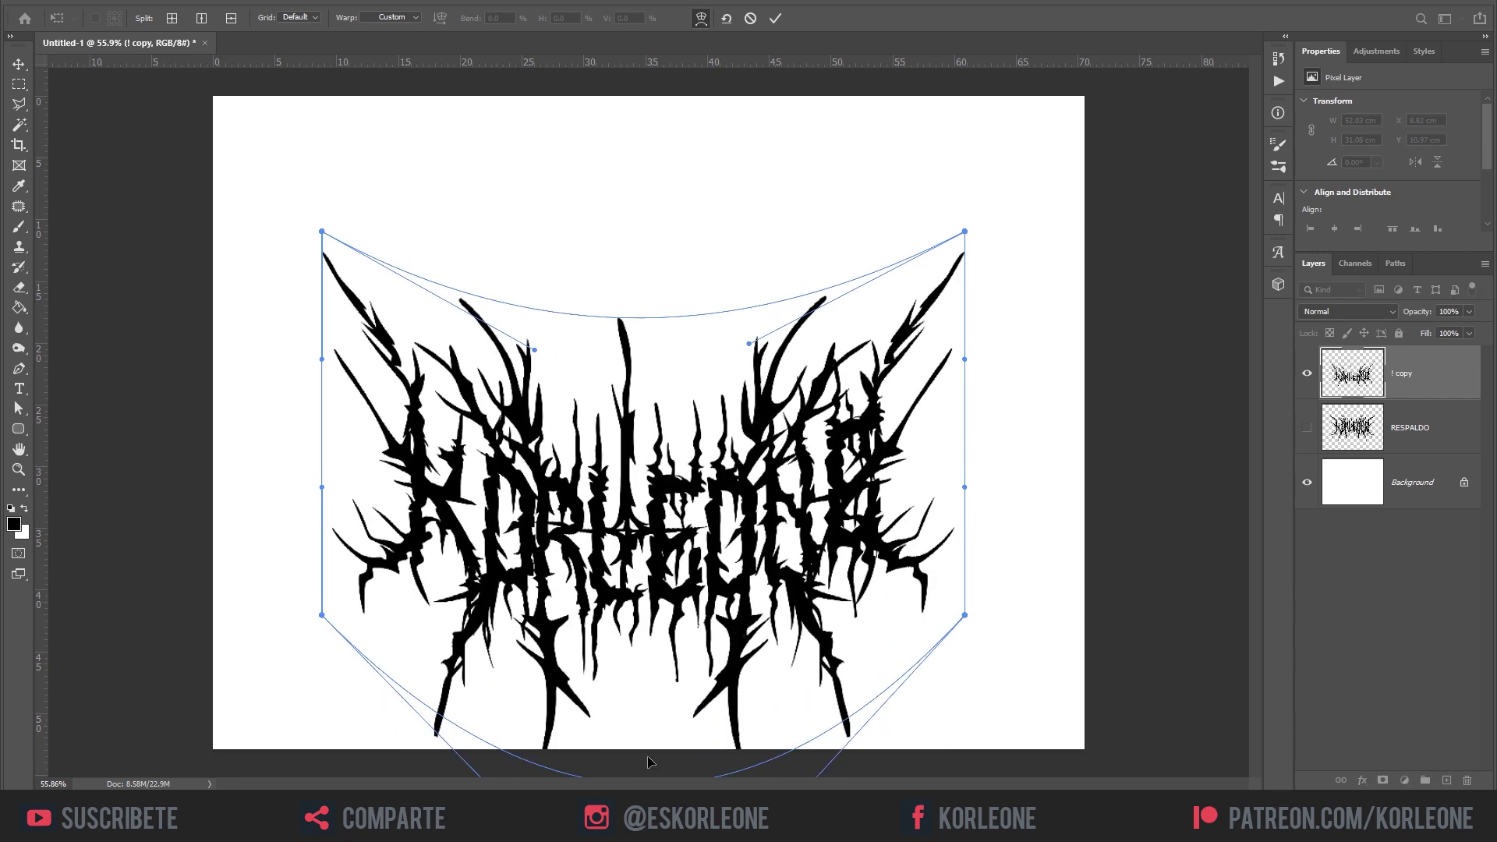
{"action": "key", "text": "Return"}
{"action": "left_click_drag", "start_coordinate": [1006, 442], "coordinate": [1014, 362]}
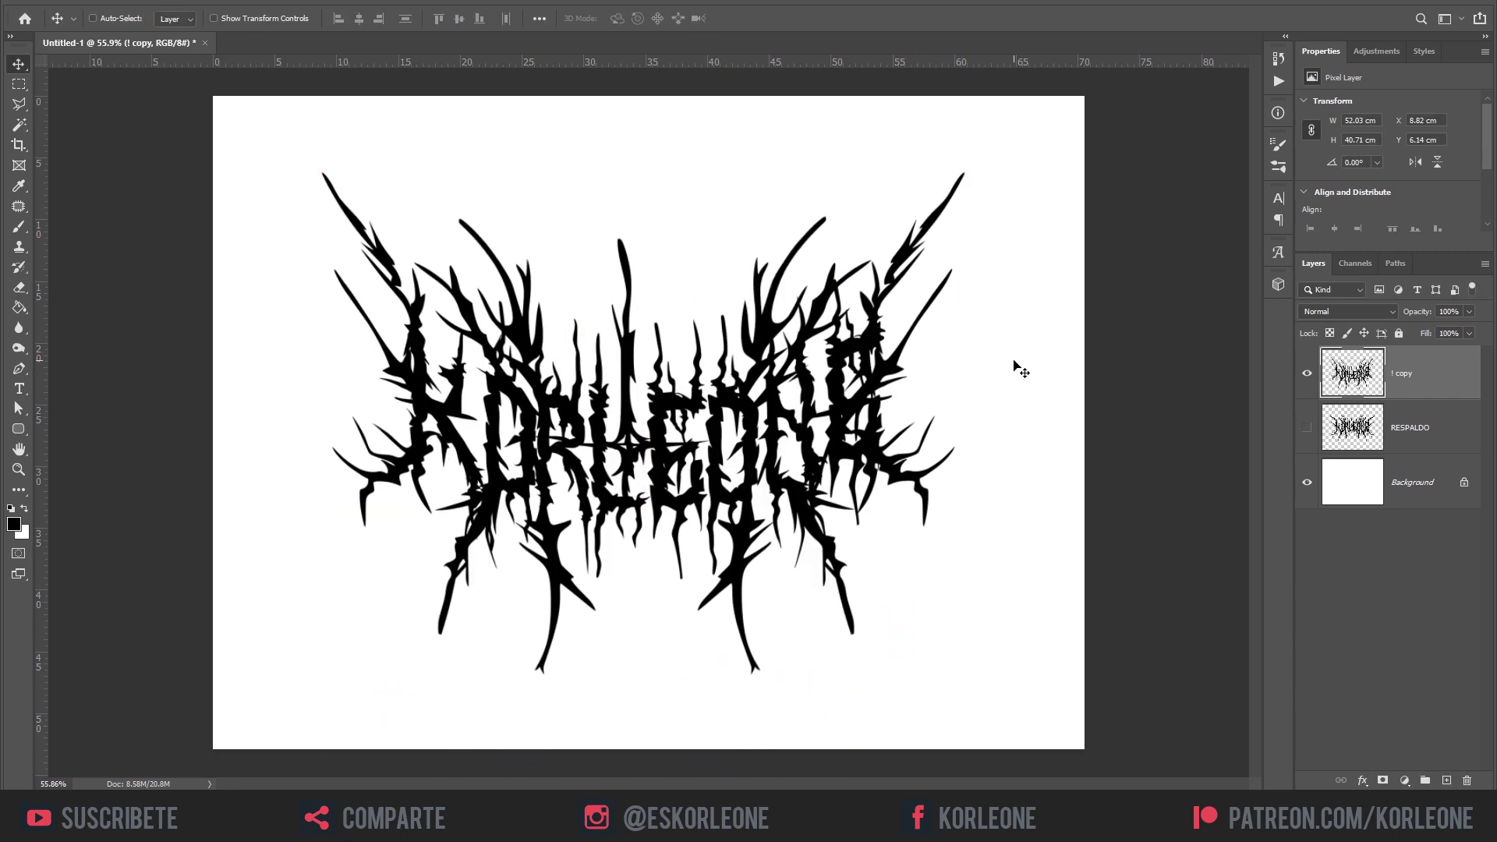
{"action": "key", "text": "ctrl+z"}
{"action": "key", "text": "ctrl+z"}
Warp the logo copy by pulling its lower corners inward and curving its upper edge downward in the middle.
{"action": "key", "text": "ctrl+t"}
{"action": "right_click", "coordinate": [647, 303]}
{"action": "left_click", "coordinate": [669, 439]}
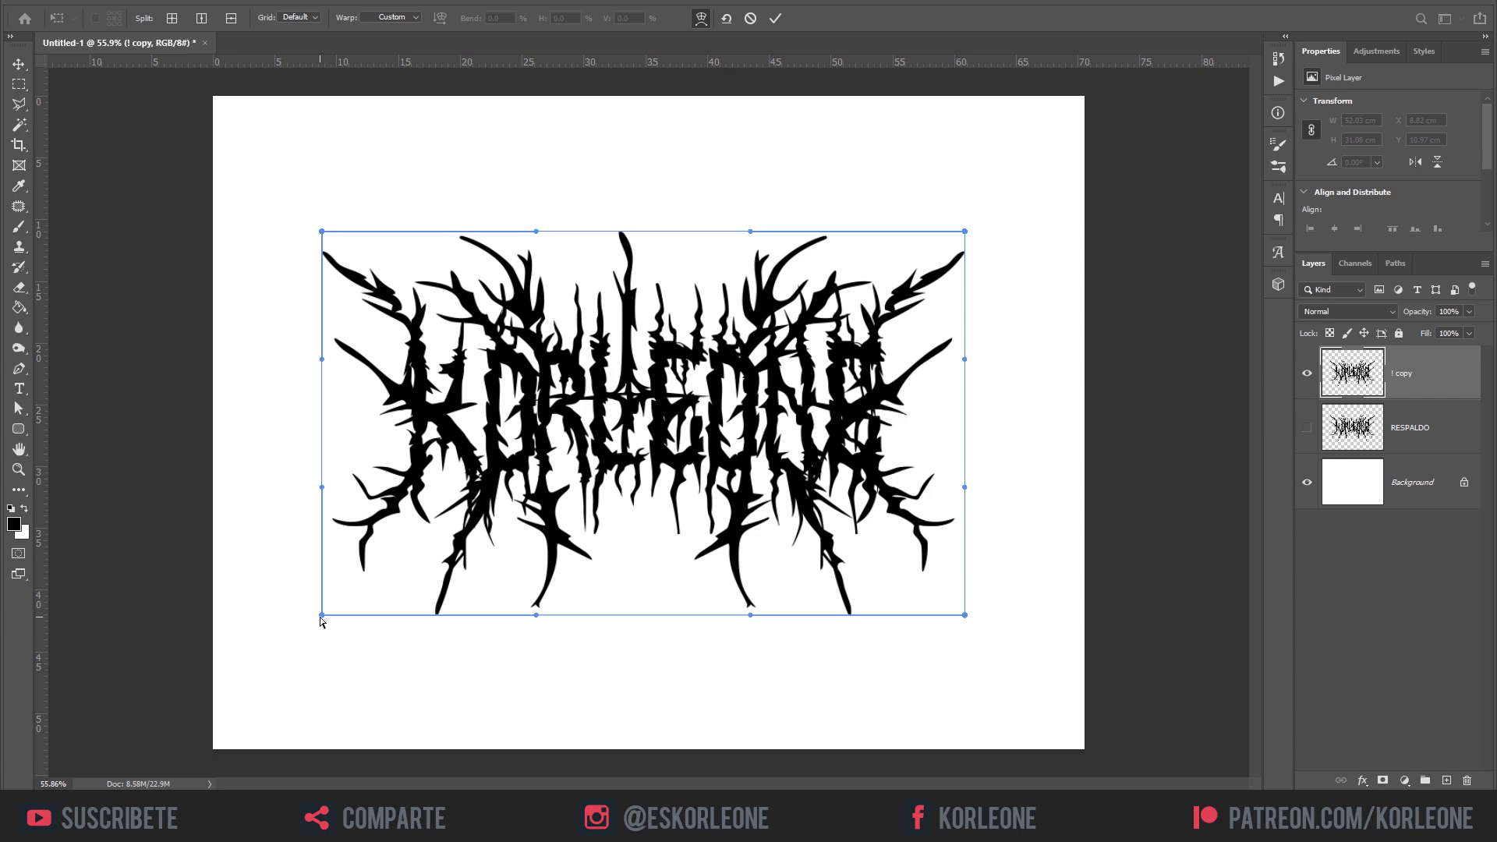
{"action": "left_click_drag", "start_coordinate": [322, 616], "coordinate": [545, 610]}
{"action": "left_click_drag", "start_coordinate": [965, 615], "coordinate": [715, 611]}
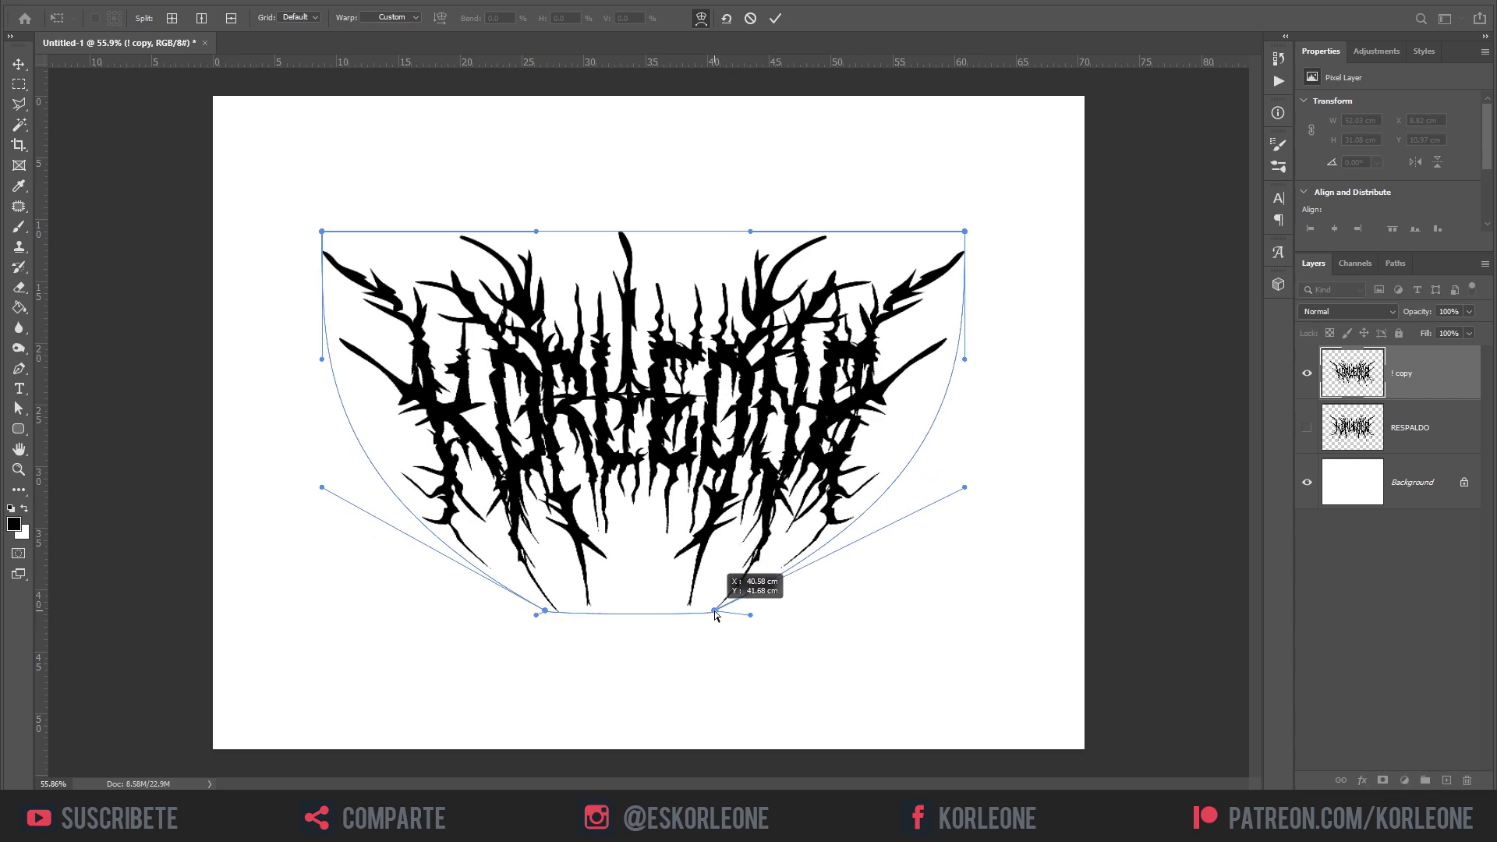
{"action": "left_click_drag", "start_coordinate": [537, 232], "coordinate": [534, 374]}
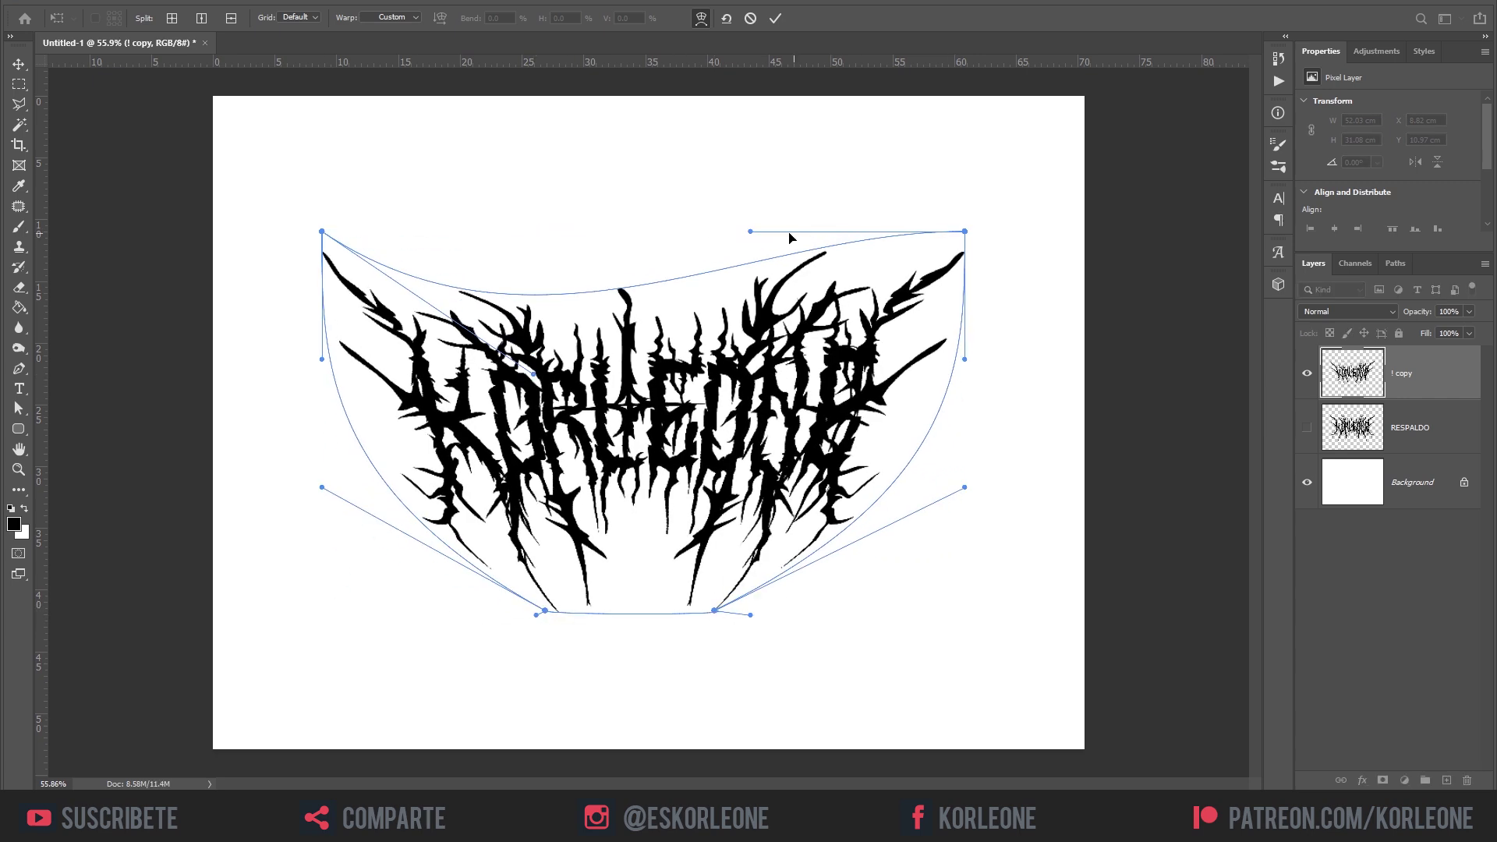
{"action": "left_click_drag", "start_coordinate": [750, 232], "coordinate": [751, 356]}
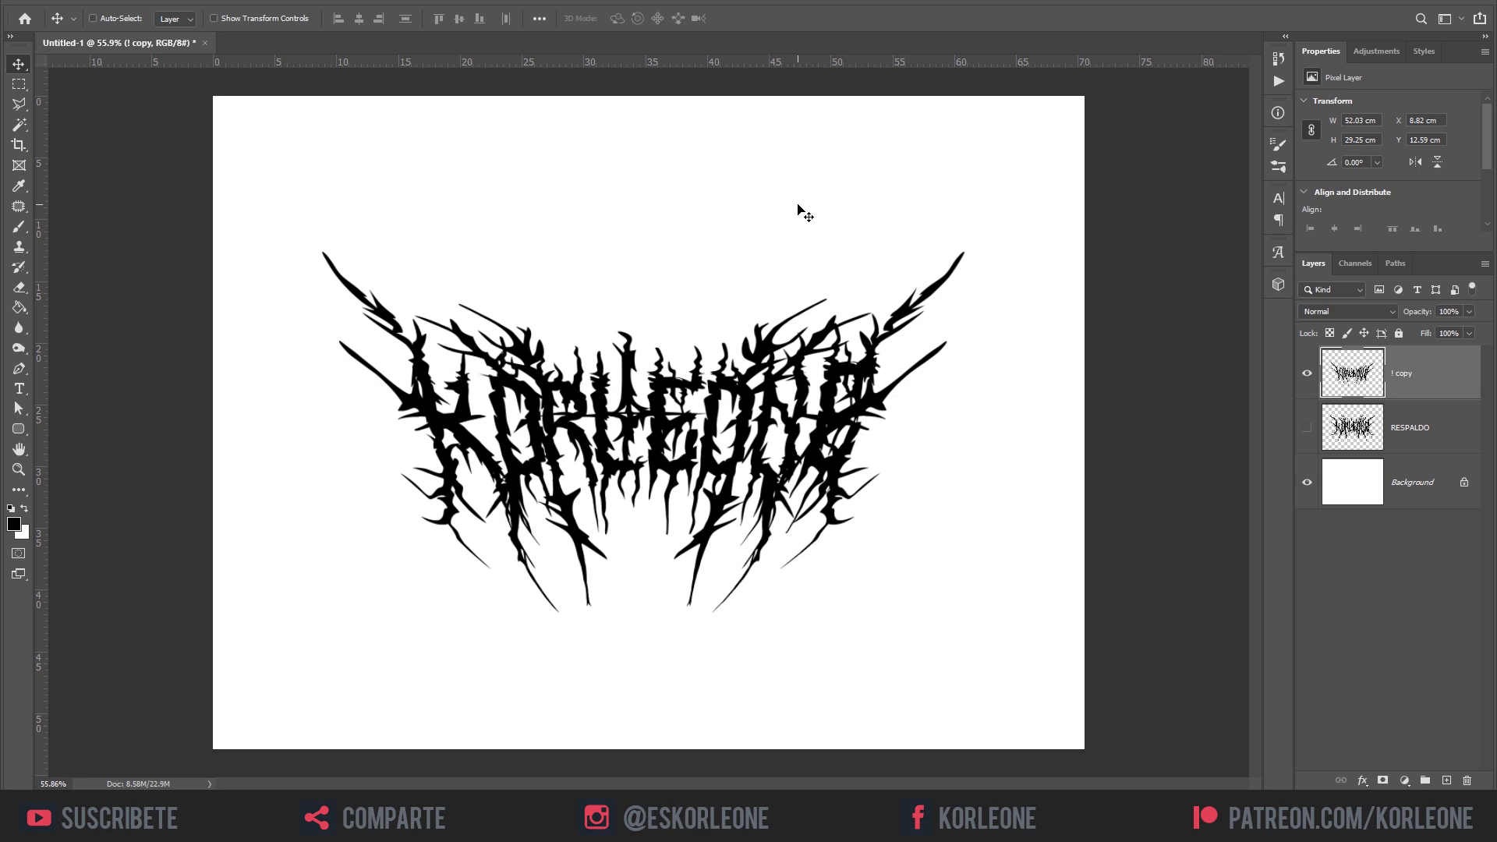